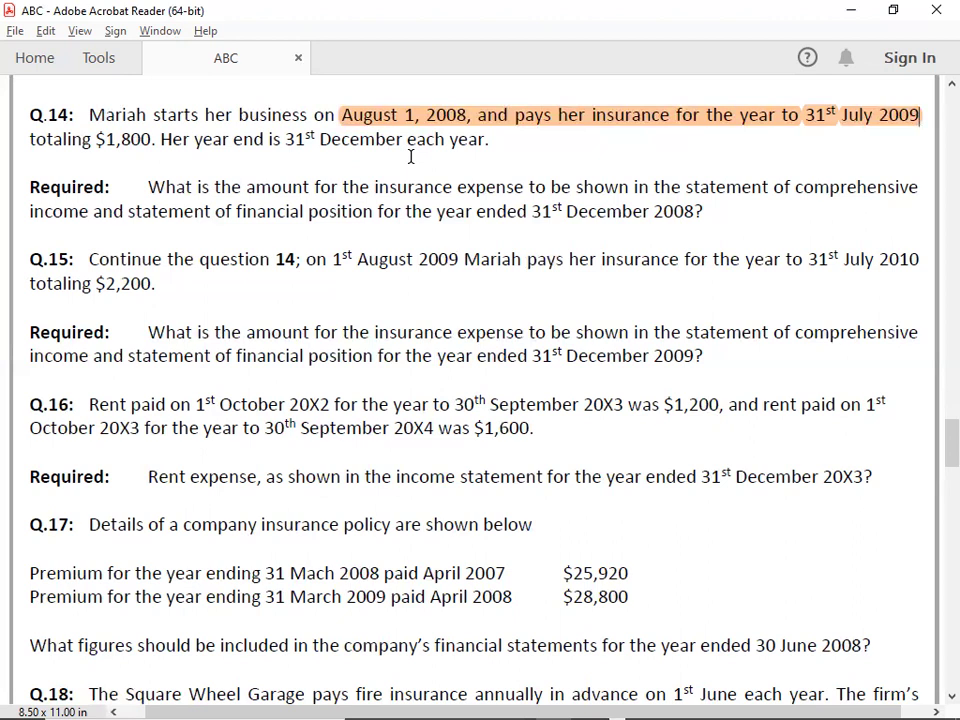
Step: Switch to the ACCRUALS & PREPAYMENTS workbook in Excel and enter the heading Q.14 in cell A6191, below the existing workings
{"action": "key", "text": "alt+Tab"}
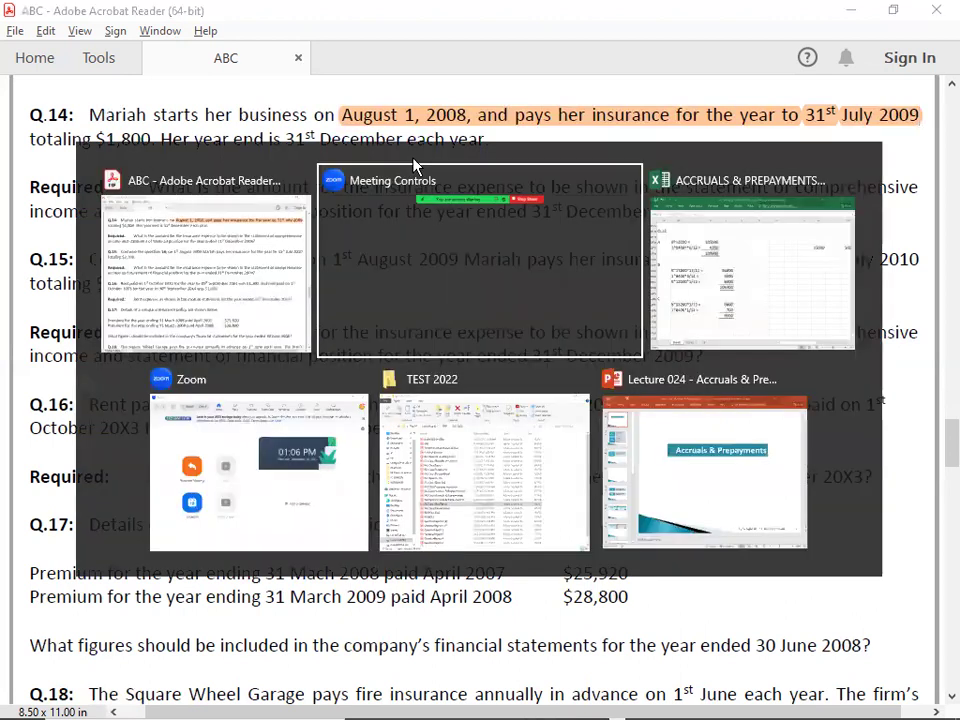
{"action": "key", "text": "alt+Tab"}
{"action": "key", "text": "Left"}
{"action": "key", "text": "Left"}
{"action": "key", "text": "Left"}
{"action": "key", "text": "Left"}
{"action": "key", "text": "Left"}
{"action": "key", "text": "Left"}
{"action": "key", "text": "Left"}
{"action": "key", "text": "Left"}
{"action": "key", "text": "Left"}
{"action": "key", "text": "Left"}
{"action": "key", "text": "Left"}
{"action": "key", "text": "Left"}
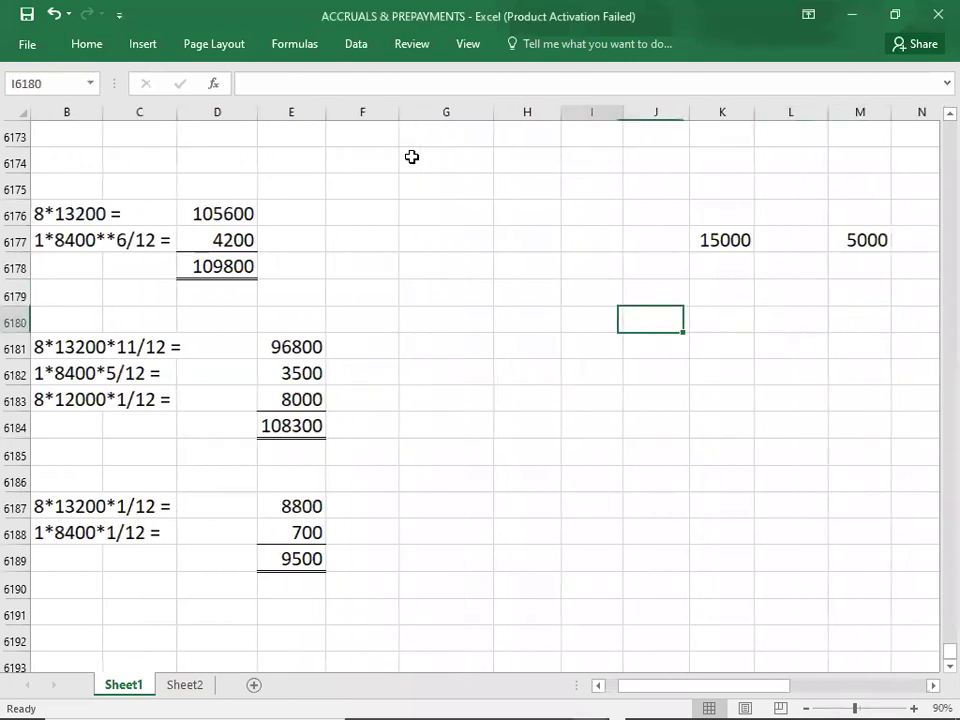
{"action": "key", "text": "Down"}
{"action": "key", "text": "Down"}
{"action": "key", "text": "Down"}
{"action": "key", "text": "Down"}
{"action": "key", "text": "Down"}
{"action": "key", "text": "Down"}
{"action": "key", "text": "Down"}
{"action": "key", "text": "Down"}
{"action": "key", "text": "Down"}
{"action": "key", "text": "Down"}
{"action": "key", "text": "Down"}
{"action": "key", "text": "Down"}
{"action": "key", "text": "Down"}
{"action": "key", "text": "Down"}
{"action": "key", "text": "Down"}
{"action": "key", "text": "Down"}
{"action": "key", "text": "Down"}
{"action": "key", "text": "Down"}
{"action": "key", "text": "Down"}
{"action": "key", "text": "Down"}
{"action": "key", "text": "Down"}
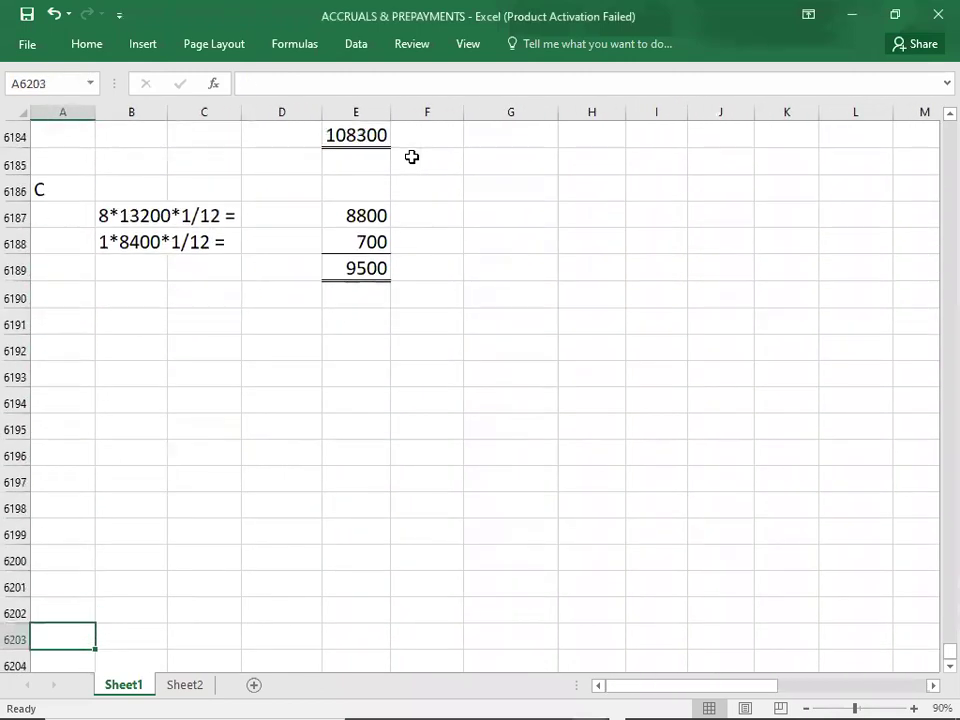
{"action": "key", "text": "Up"}
{"action": "key", "text": "Up"}
{"action": "key", "text": "Up"}
{"action": "key", "text": "Up"}
{"action": "key", "text": "Up"}
{"action": "key", "text": "Up"}
{"action": "key", "text": "Up"}
{"action": "key", "text": "Up"}
{"action": "key", "text": "Up"}
{"action": "key", "text": "Up"}
{"action": "key", "text": "Up"}
{"action": "key", "text": "Up"}
{"action": "key", "text": "Up"}
{"action": "key", "text": "Up"}
{"action": "key", "text": "Up"}
{"action": "key", "text": "Up"}
{"action": "key", "text": "Up"}
{"action": "key", "text": "Up"}
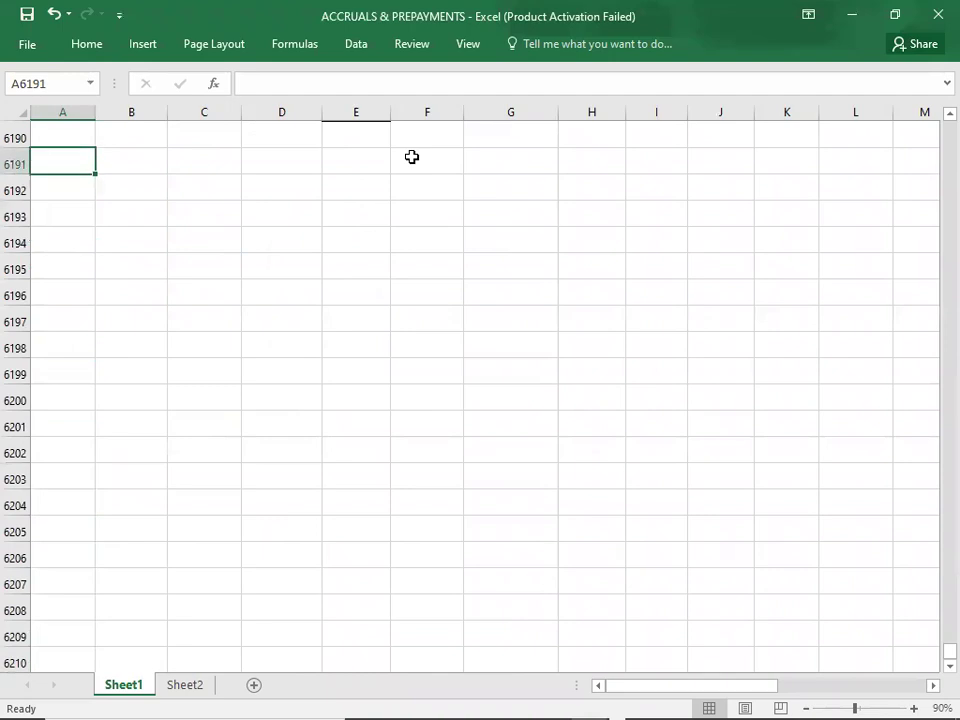
{"action": "type", "text": "Q.14"}
{"action": "key", "text": "Return"}
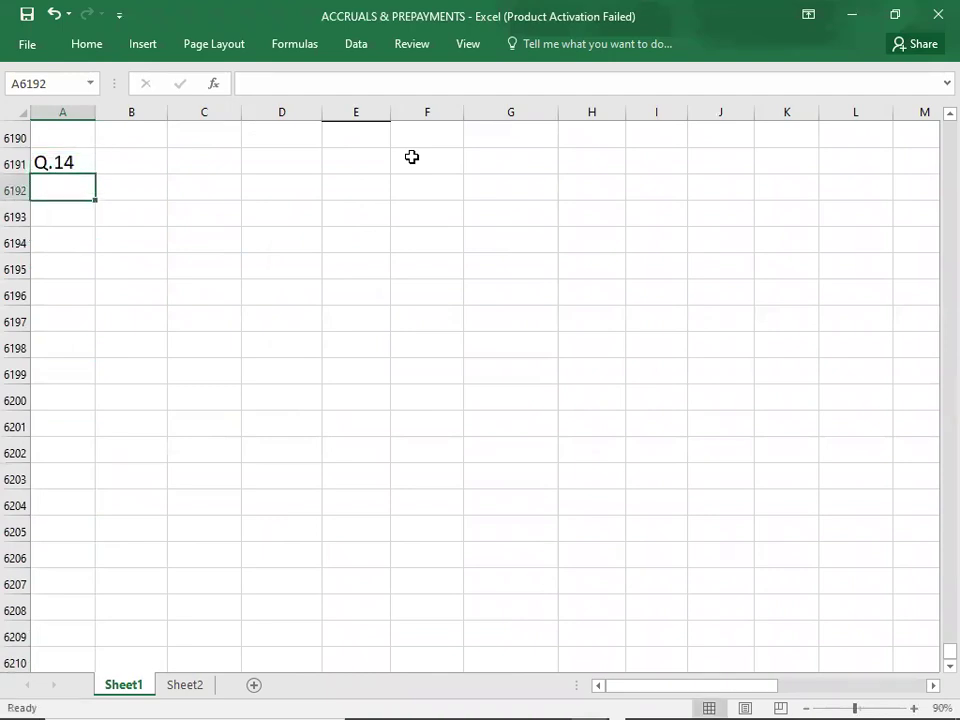
Step: Enter dashed timelines below the Q.14 heading: AUG.1 to DEC.31 in B6192, and AUG.1--1800 to JUL.31 in B6193
{"action": "key", "text": "Right"}
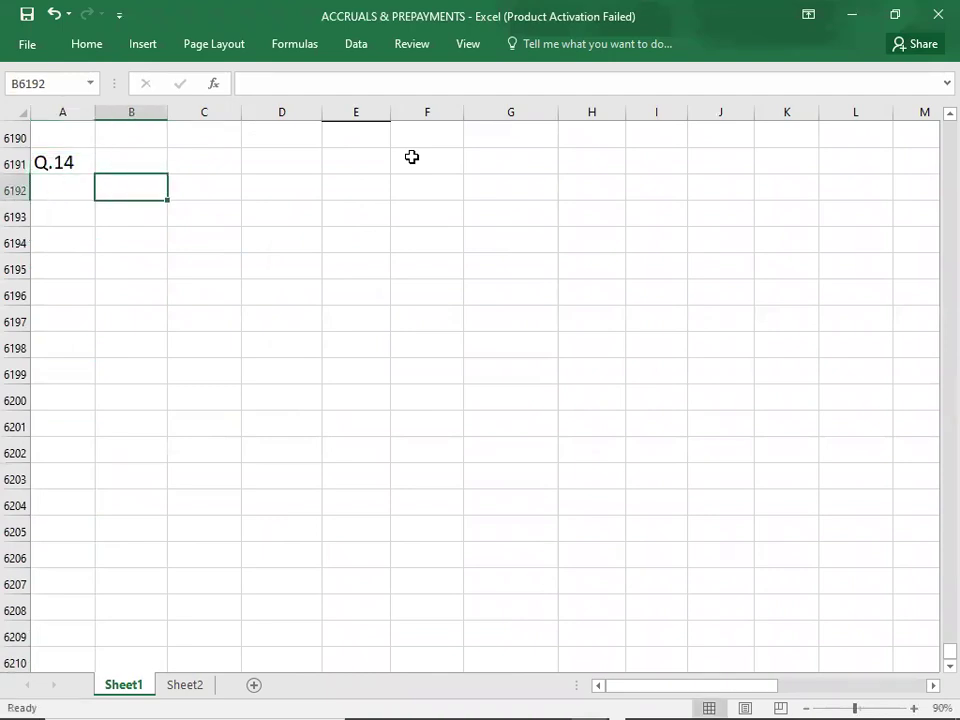
{"action": "type", "text": "AUG."}
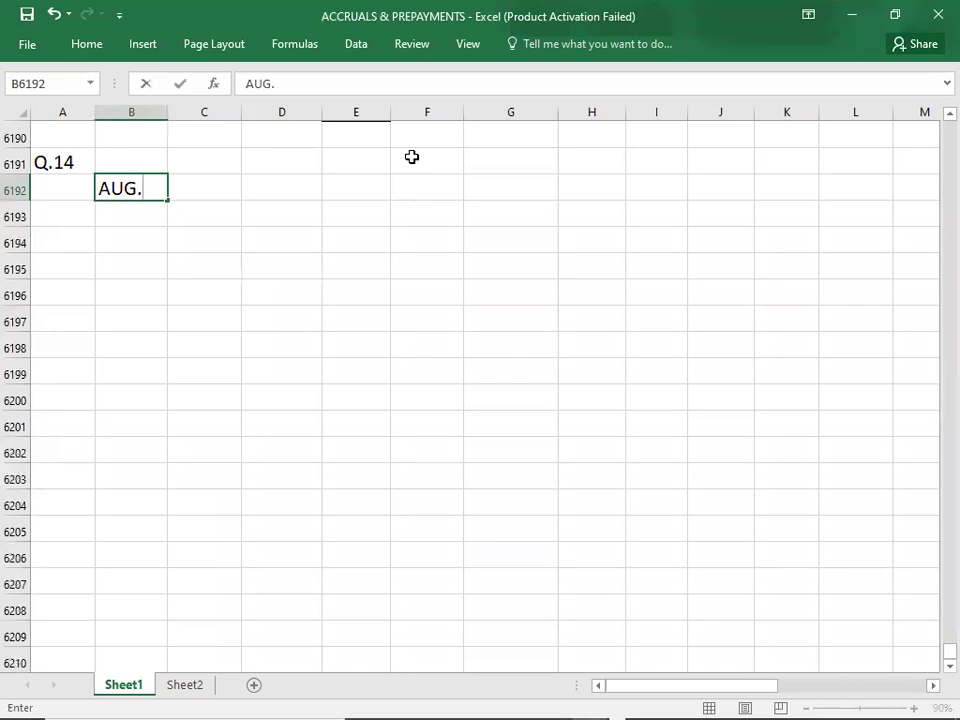
{"action": "type", "text": "1--------------------------DEC.31"}
{"action": "key", "text": "Return"}
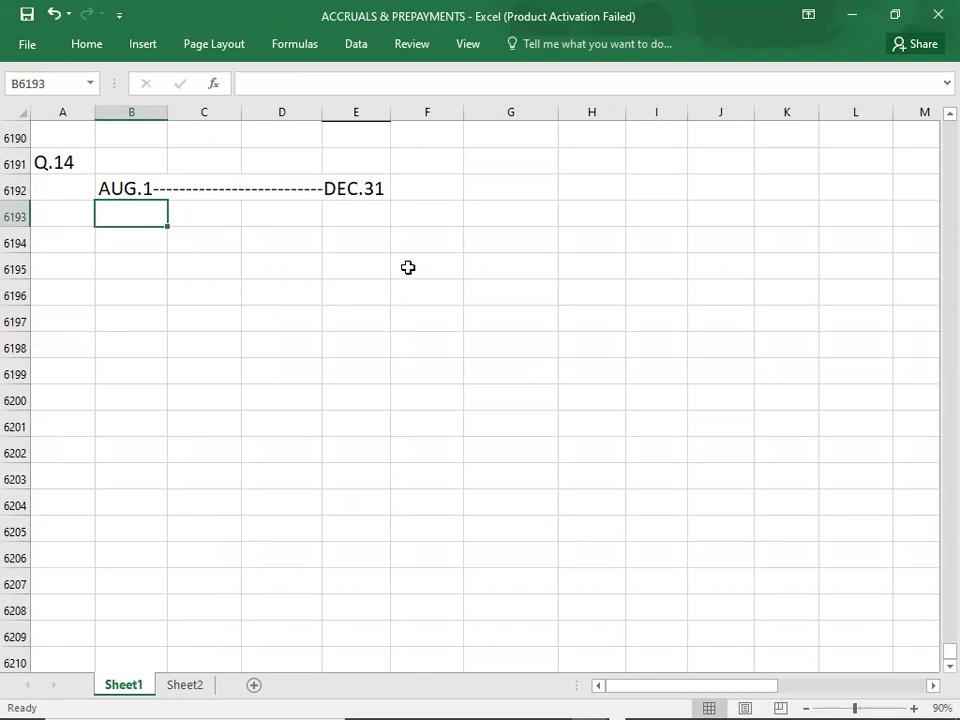
{"action": "type", "text": "AUG."}
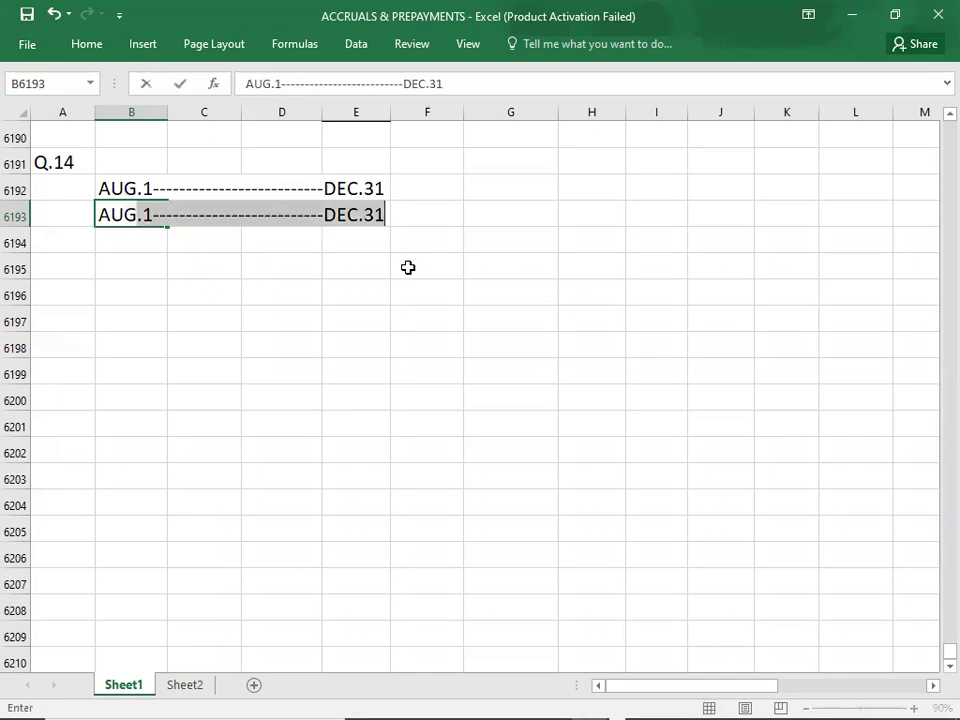
{"action": "type", "text": "1--1800----------------------------------------JUL.31"}
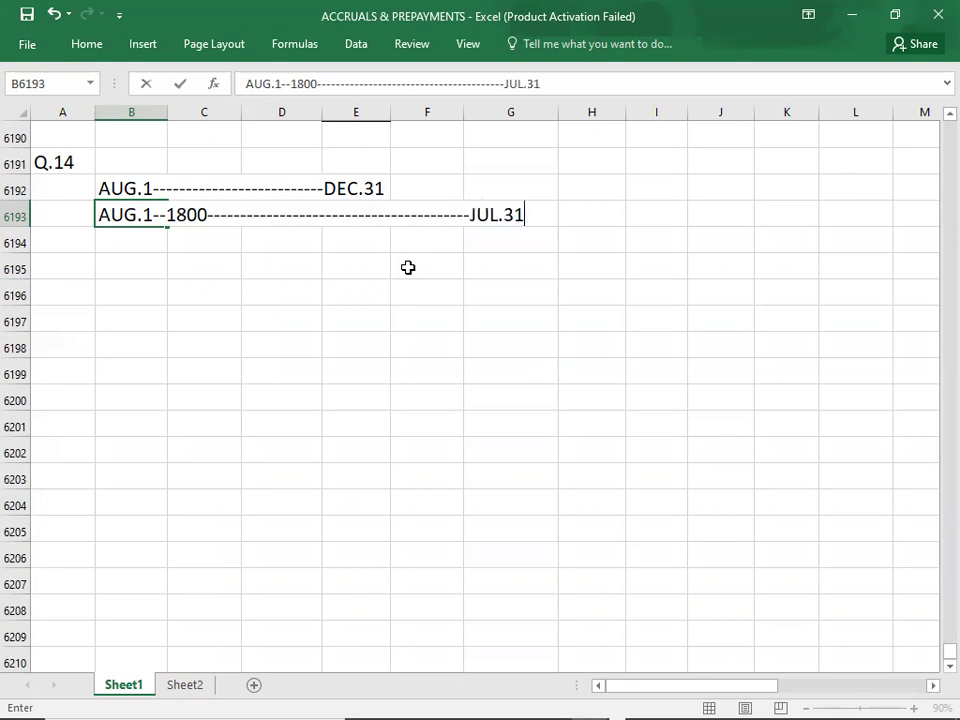
{"action": "key", "text": "Return"}
Step: Shorten the AUG.1 to DEC.31 timeline in B6192 by deleting one dash
{"action": "left_click", "coordinate": [119, 190]}
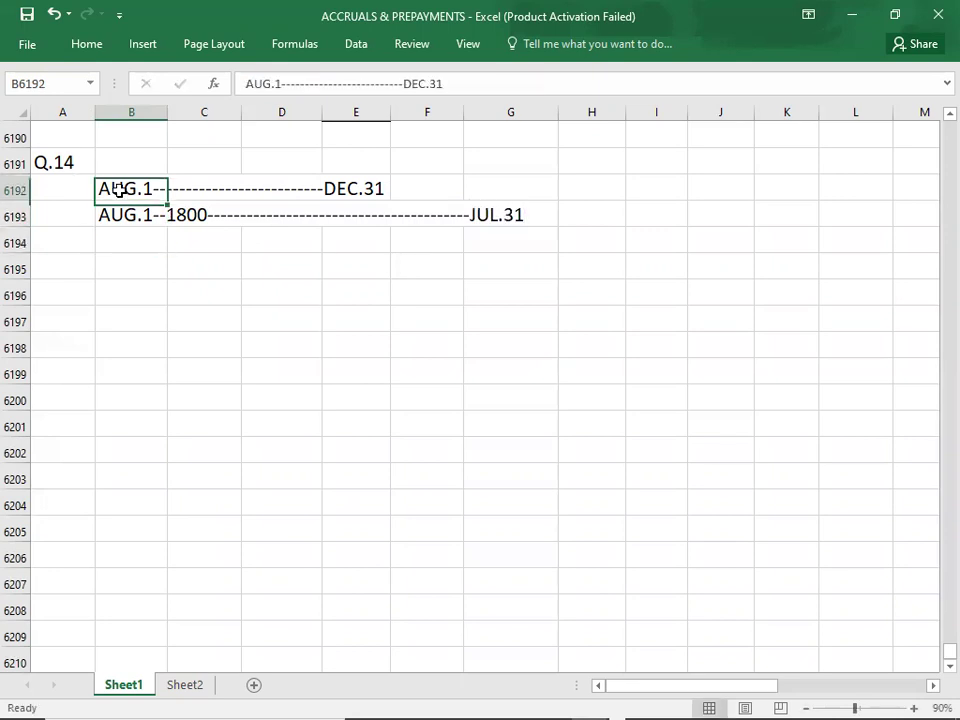
{"action": "double_click", "coordinate": [119, 190]}
{"action": "left_click", "coordinate": [180, 188]}
{"action": "key", "text": "BackSpace"}
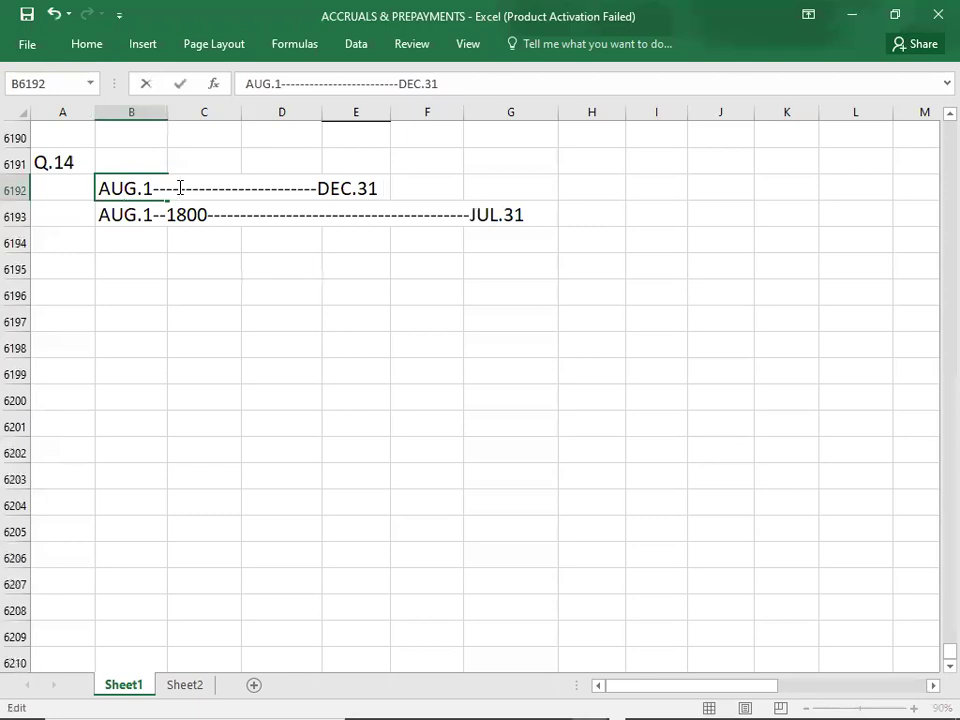
{"action": "left_click", "coordinate": [178, 396]}
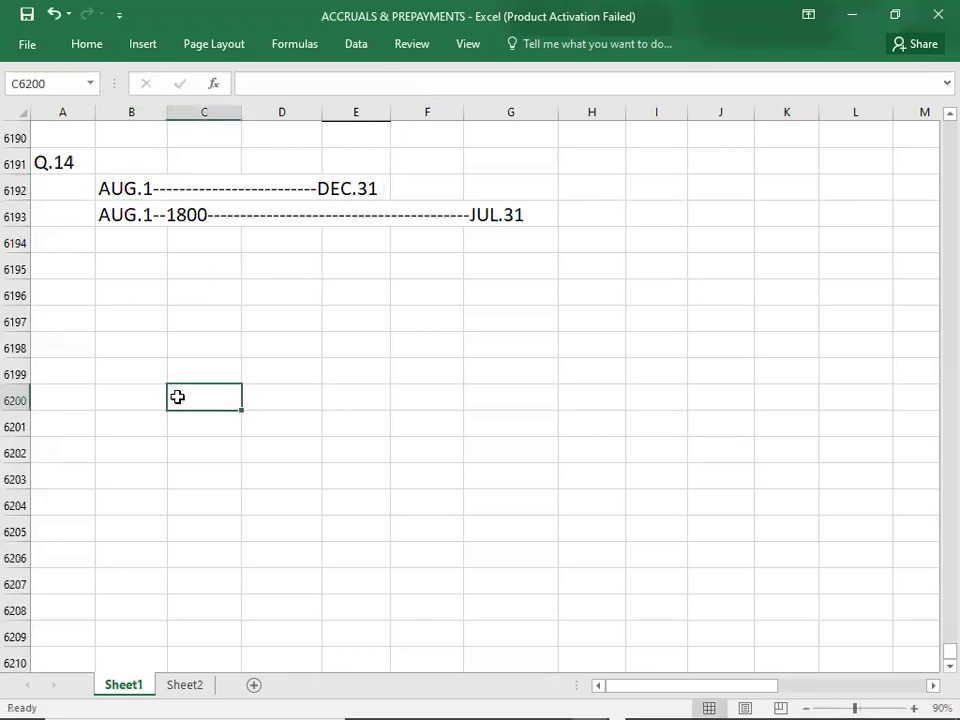
{"action": "left_click", "coordinate": [325, 190]}
{"action": "left_click", "coordinate": [120, 190]}
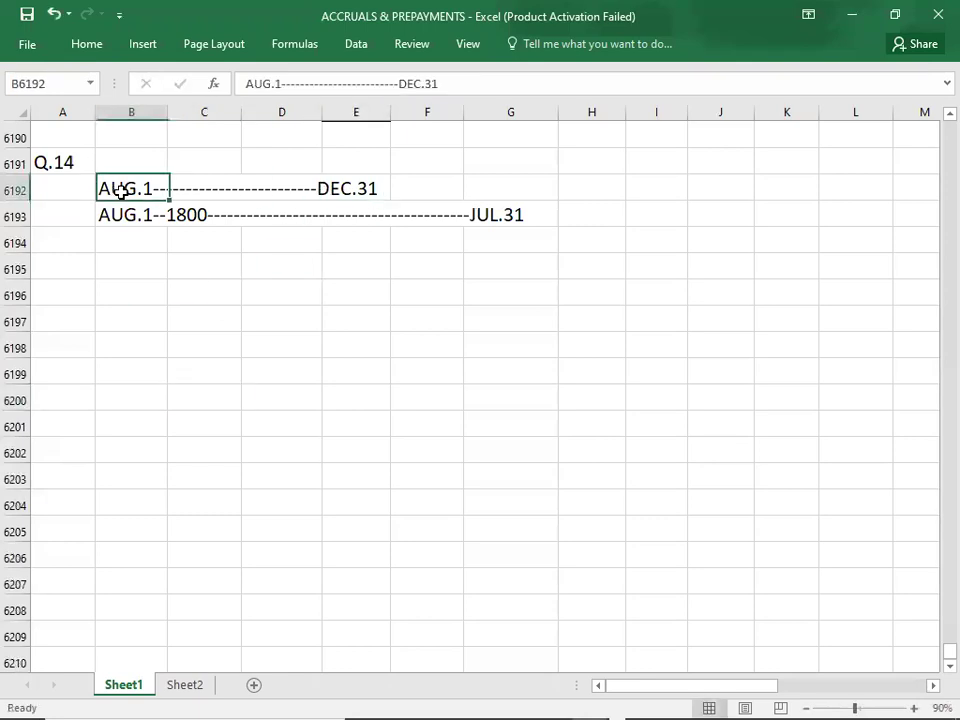
{"action": "key", "text": "shift+Right"}
{"action": "key", "text": "shift+Right"}
{"action": "key", "text": "shift+Right"}
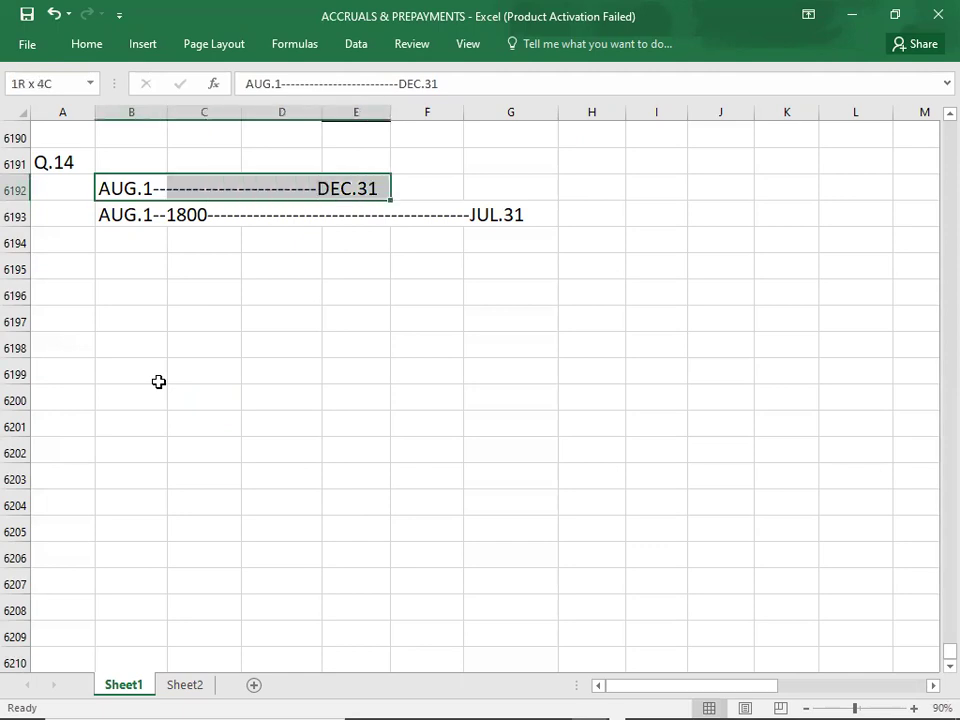
{"action": "key", "text": "shift+Down"}
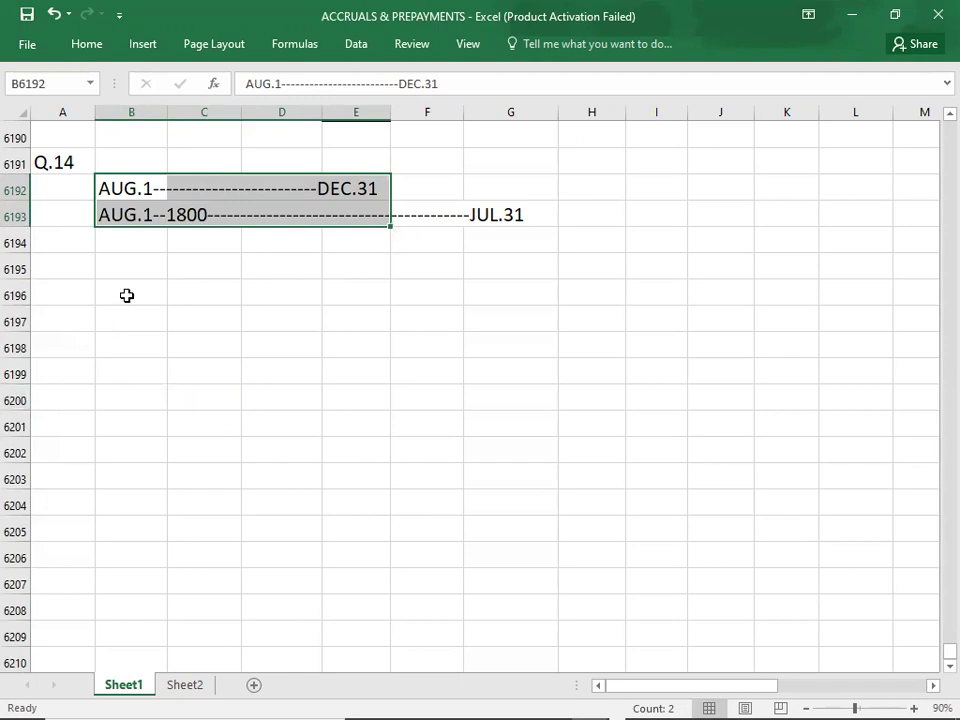
Step: Enter the insurance expense working "INS. EXP. = 1800*5/12 =" in B6195 with the amount 750 in E6195
{"action": "left_click", "coordinate": [133, 265]}
{"action": "type", "text": "I"}
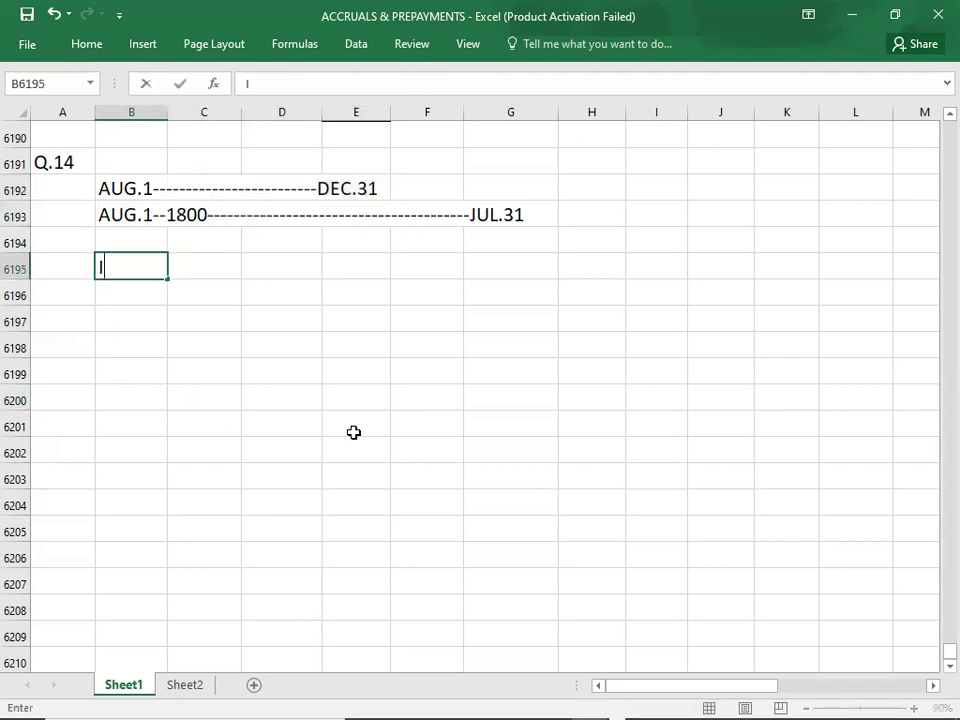
{"action": "type", "text": "NS. EXP. "}
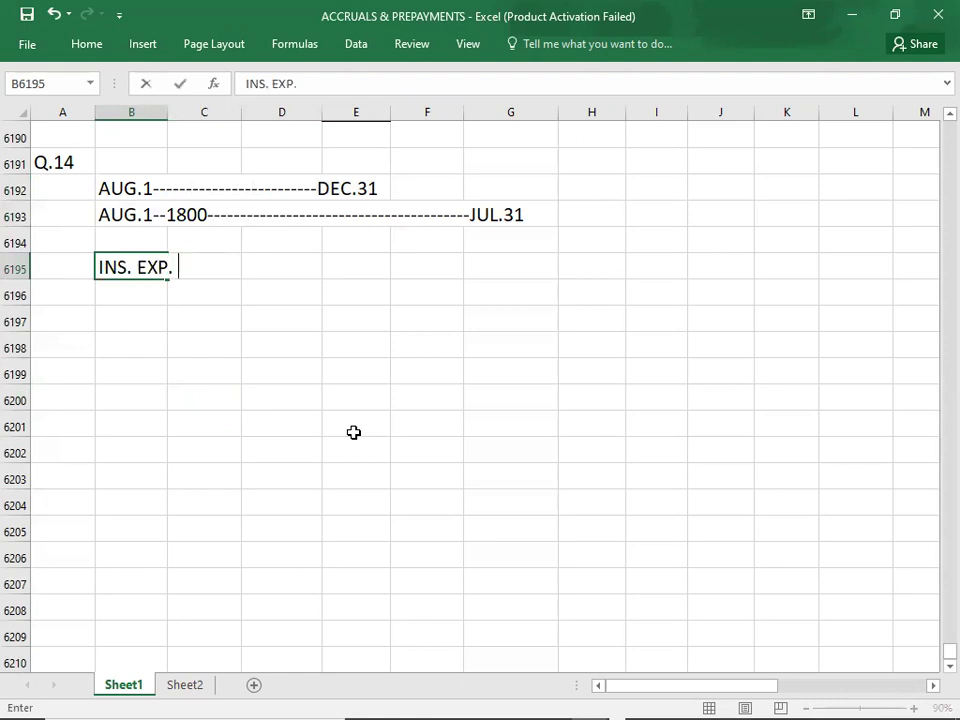
{"action": "type", "text": "= 1800"}
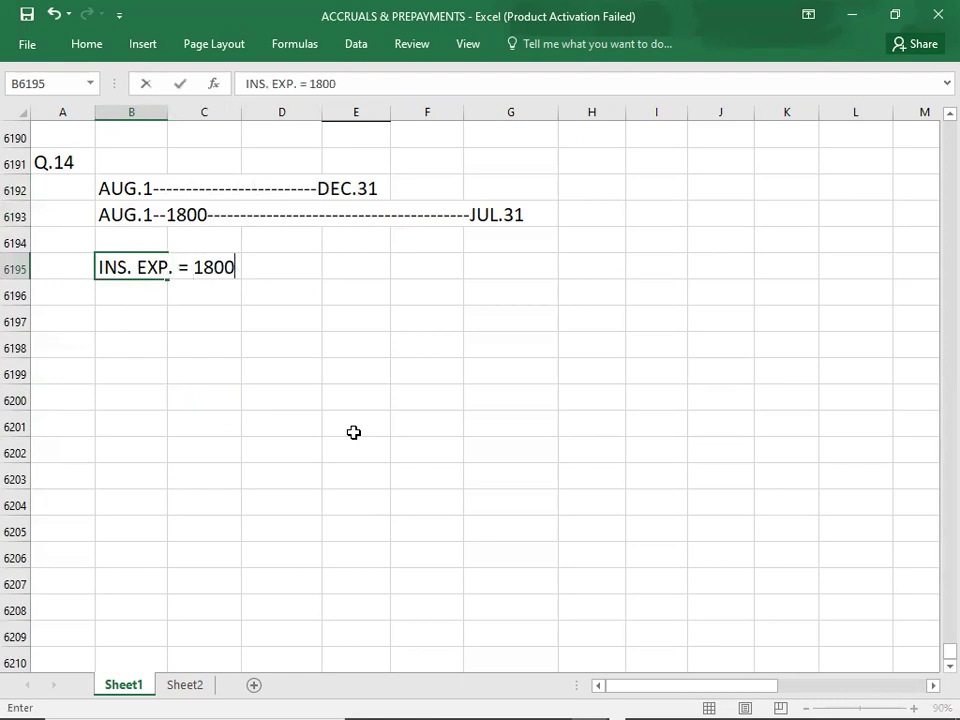
{"action": "type", "text": "*5/12 ="}
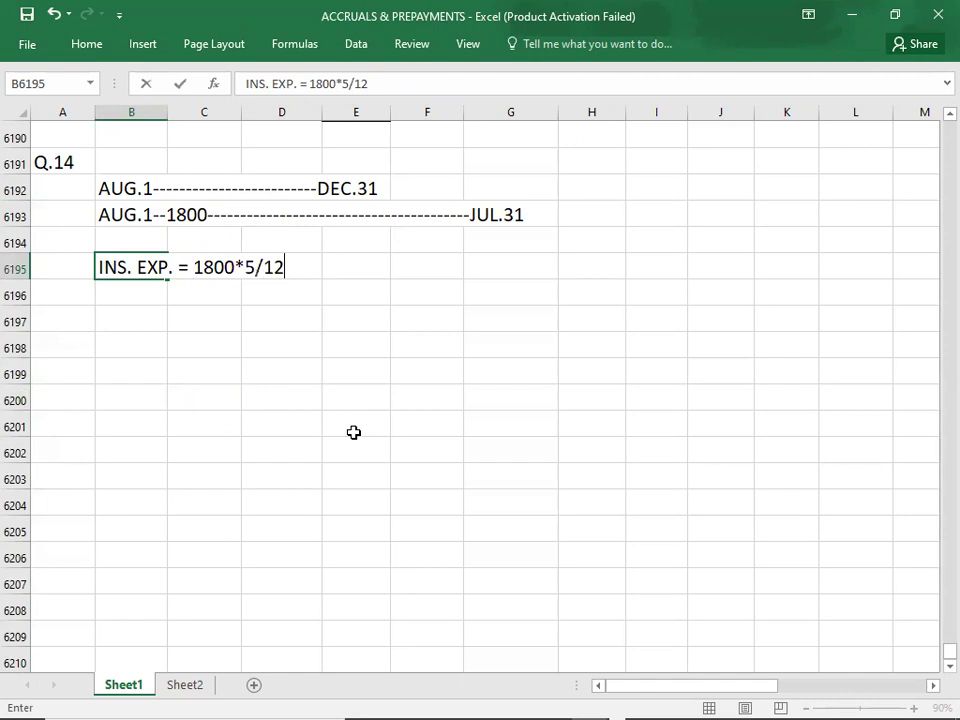
{"action": "key", "text": "Right"}
{"action": "key", "text": "Right"}
{"action": "key", "text": "Right"}
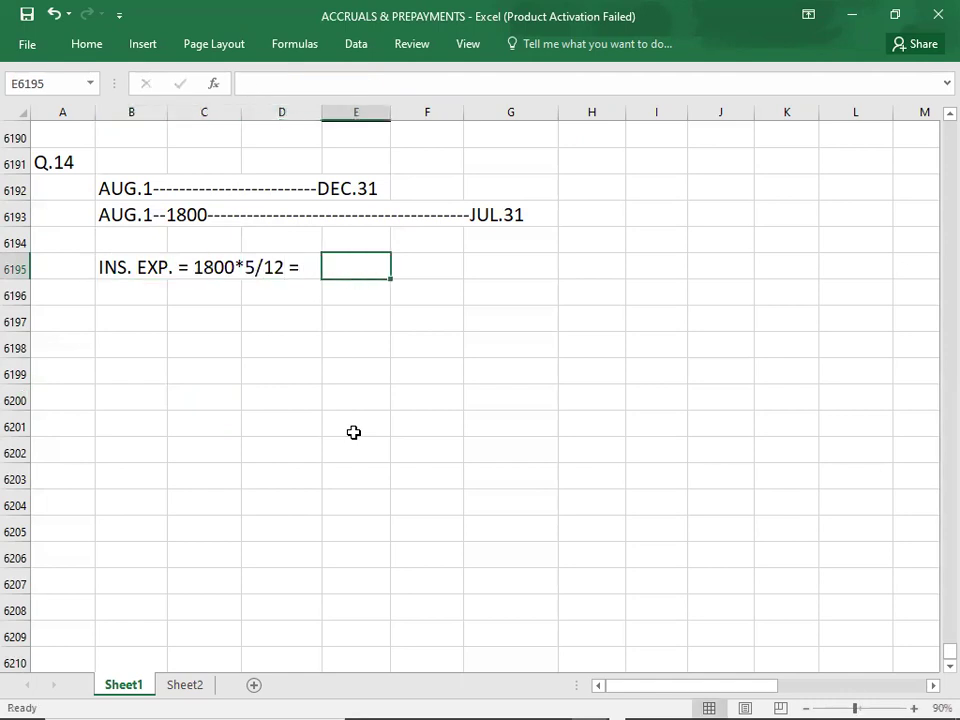
{"action": "type", "text": "750"}
{"action": "key", "text": "Return"}
{"action": "key", "text": "Return"}
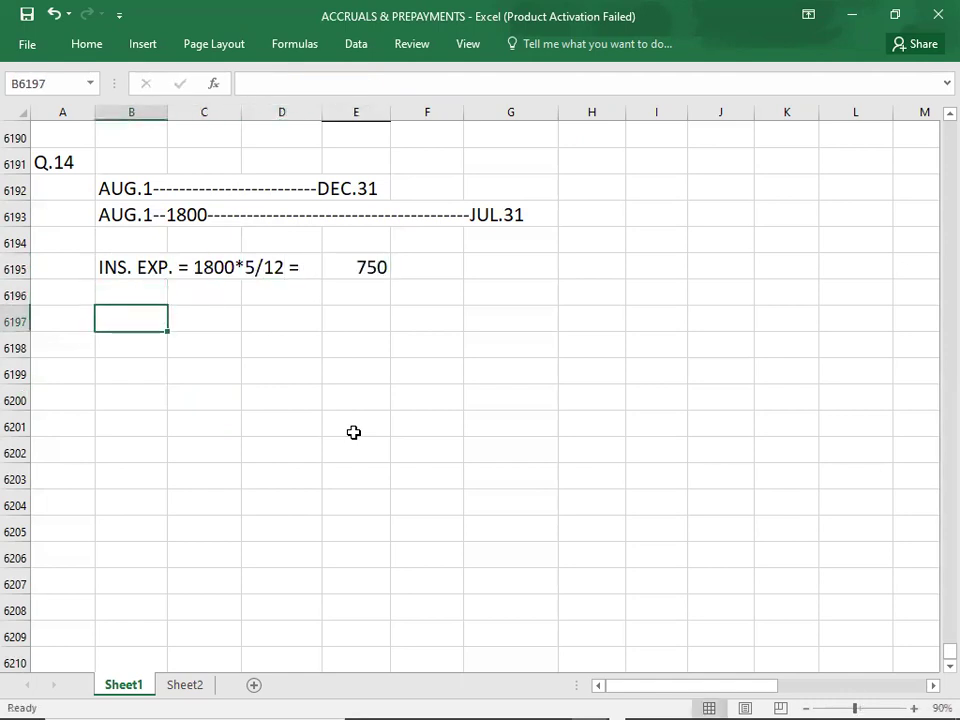
Step: Enter the prepayment working "PREPAID = 1800*7/12 =" in B6197 with the amount 1050 in E6197
{"action": "type", "text": "PREP"}
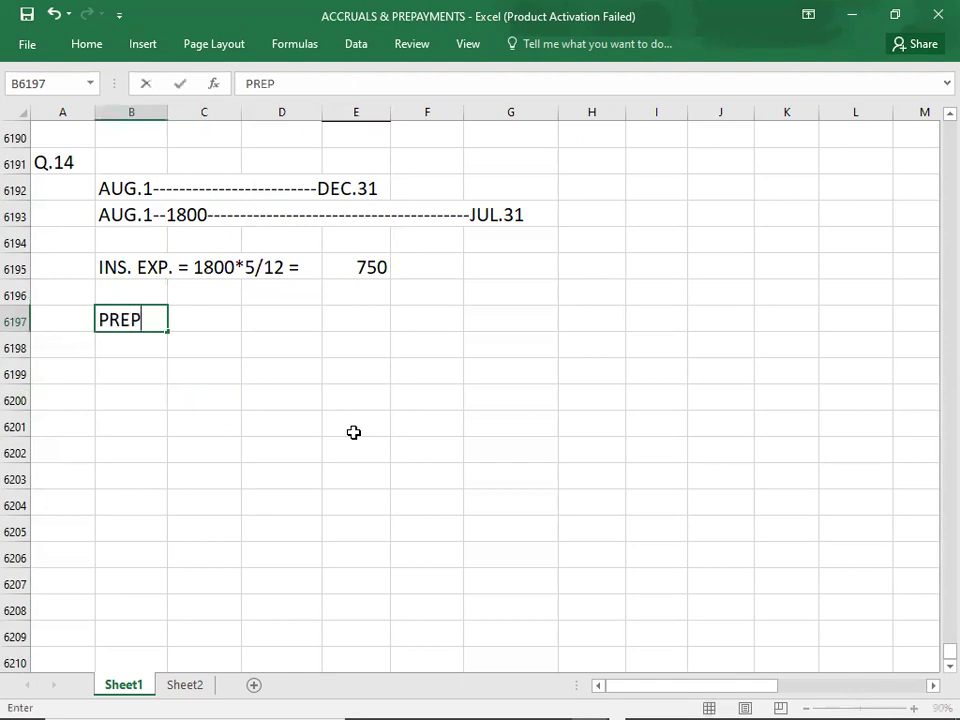
{"action": "type", "text": "AID = "}
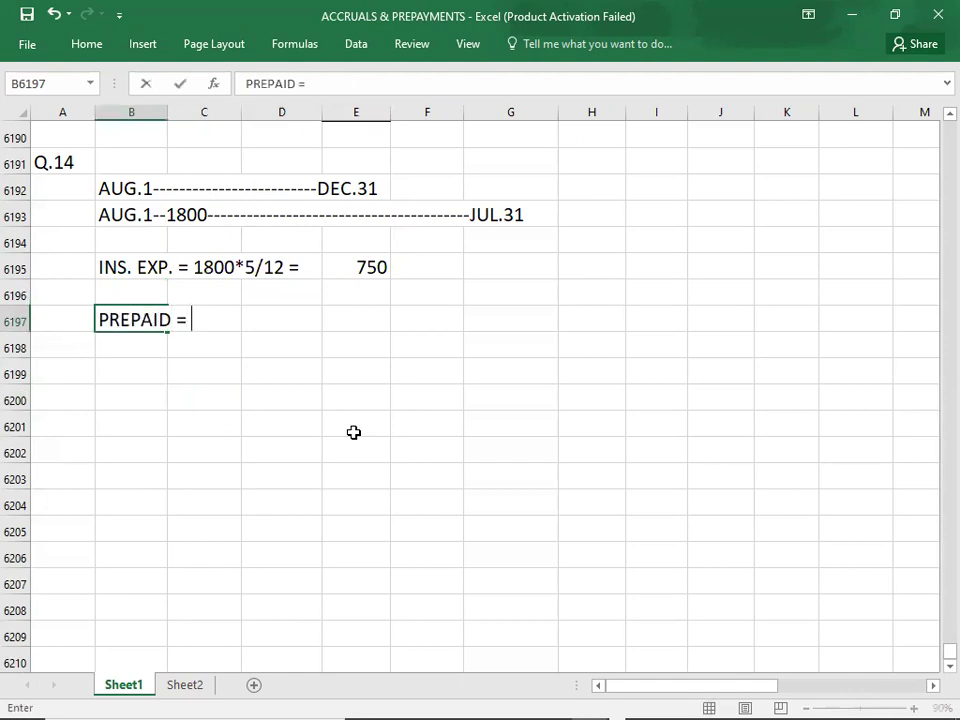
{"action": "type", "text": "1800"}
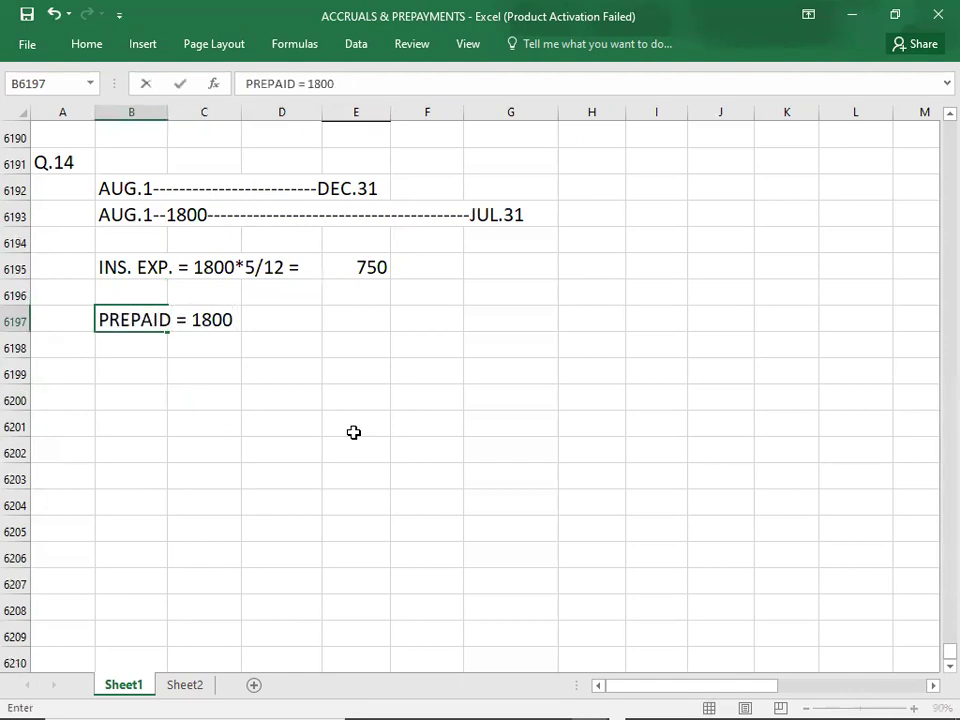
{"action": "type", "text": "*7/12 ="}
{"action": "key", "text": "Tab"}
{"action": "key", "text": "Tab"}
{"action": "key", "text": "Tab"}
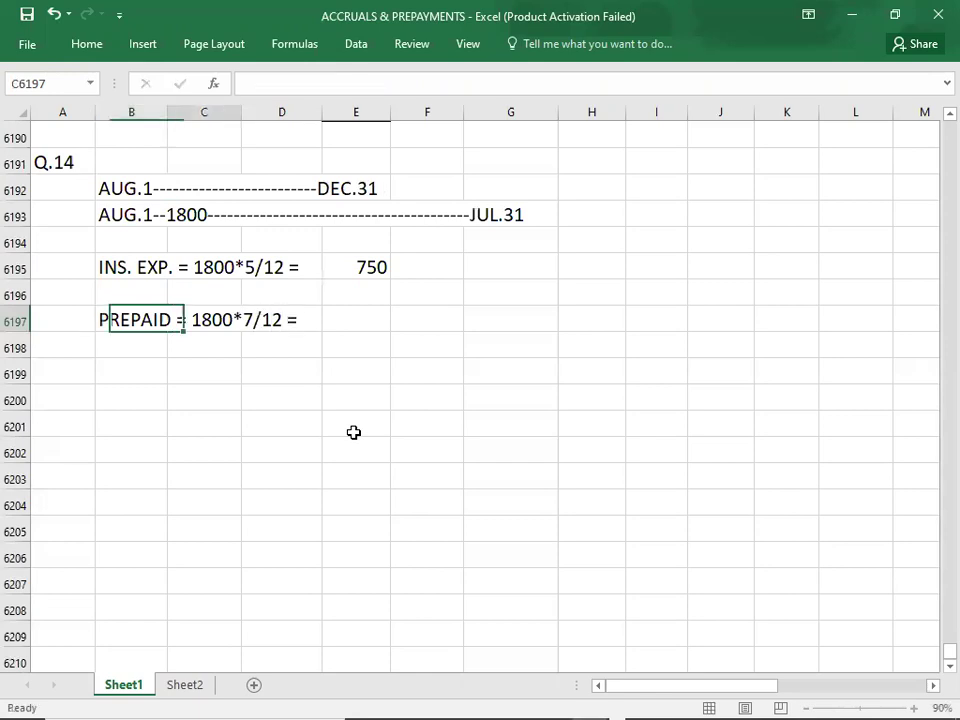
{"action": "type", "text": "1050"}
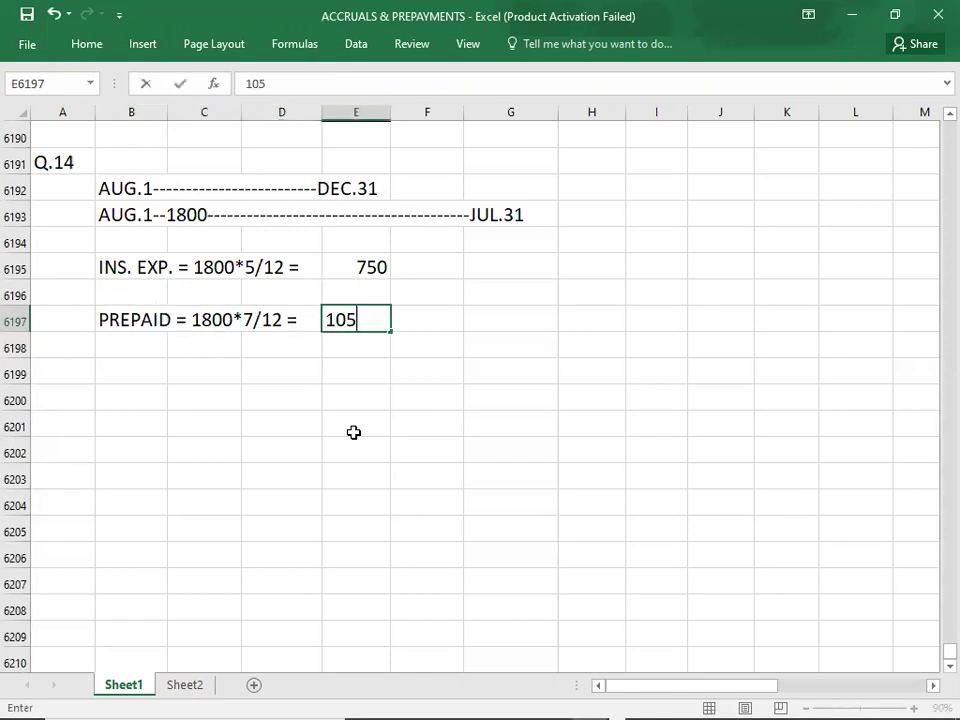
{"action": "key", "text": "Return"}
{"action": "key", "text": "Return"}
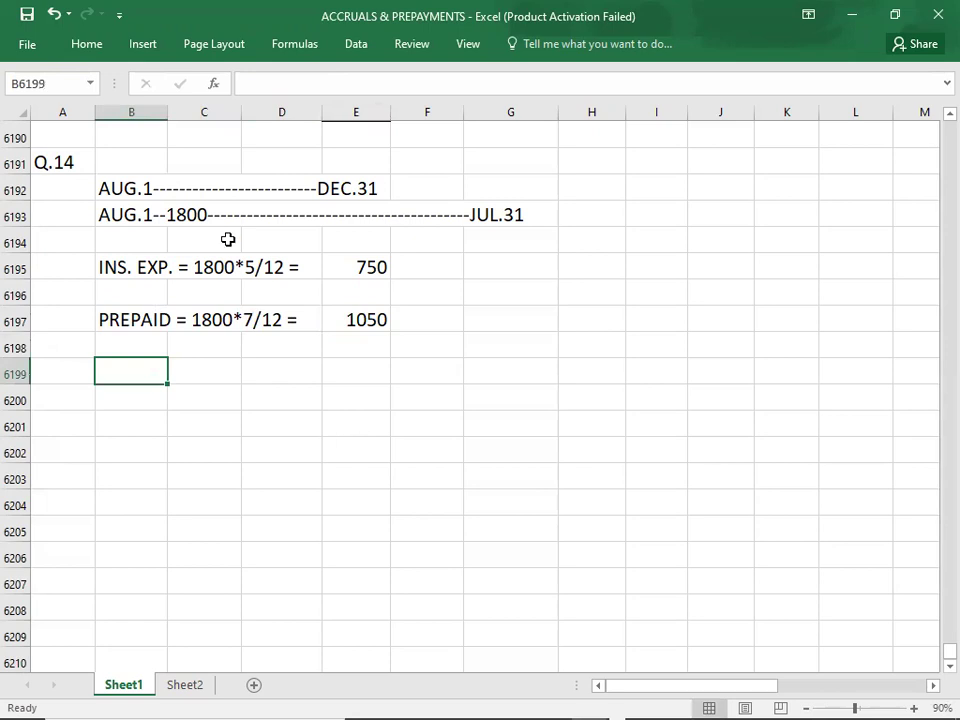
Step: Enter the heading Q.15 in cell A6199, below the Q.14 workings
{"action": "left_click", "coordinate": [344, 264]}
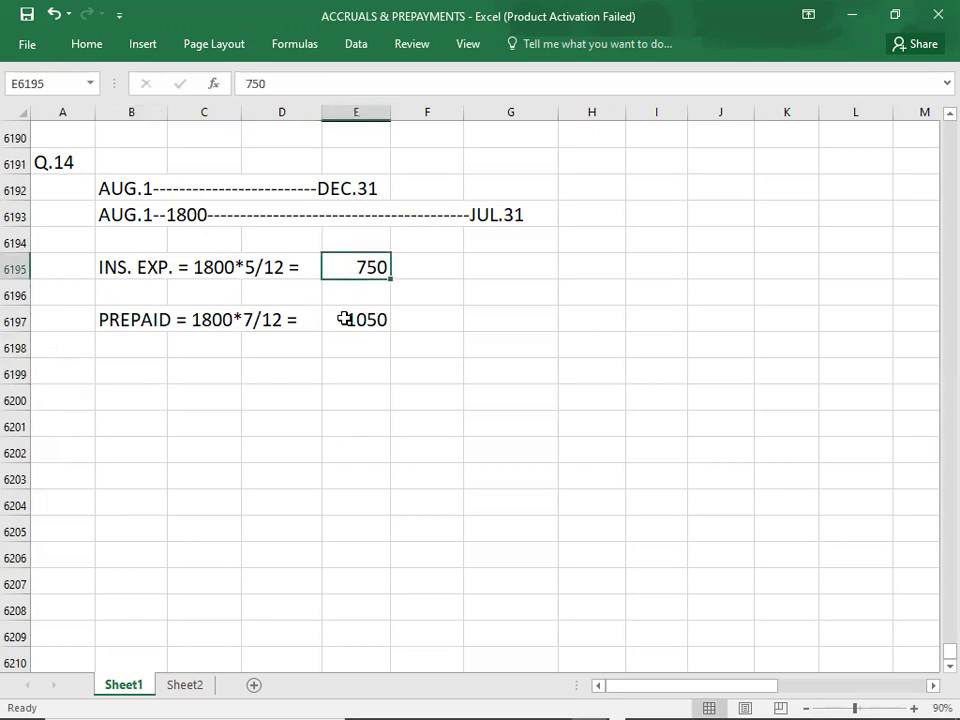
{"action": "left_click", "coordinate": [345, 318]}
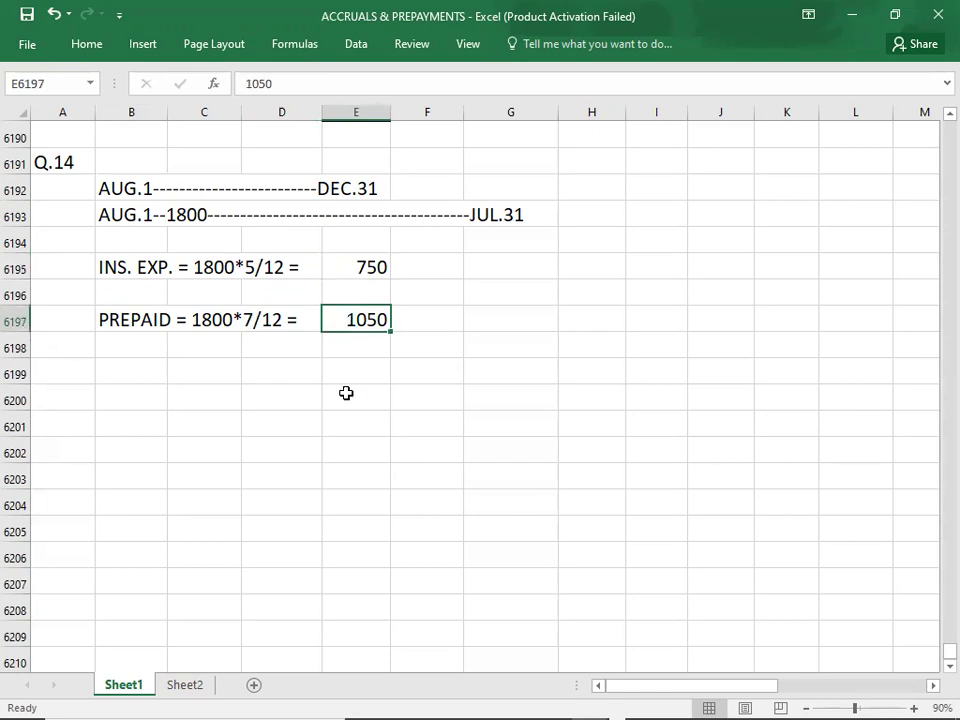
{"action": "left_click", "coordinate": [64, 375]}
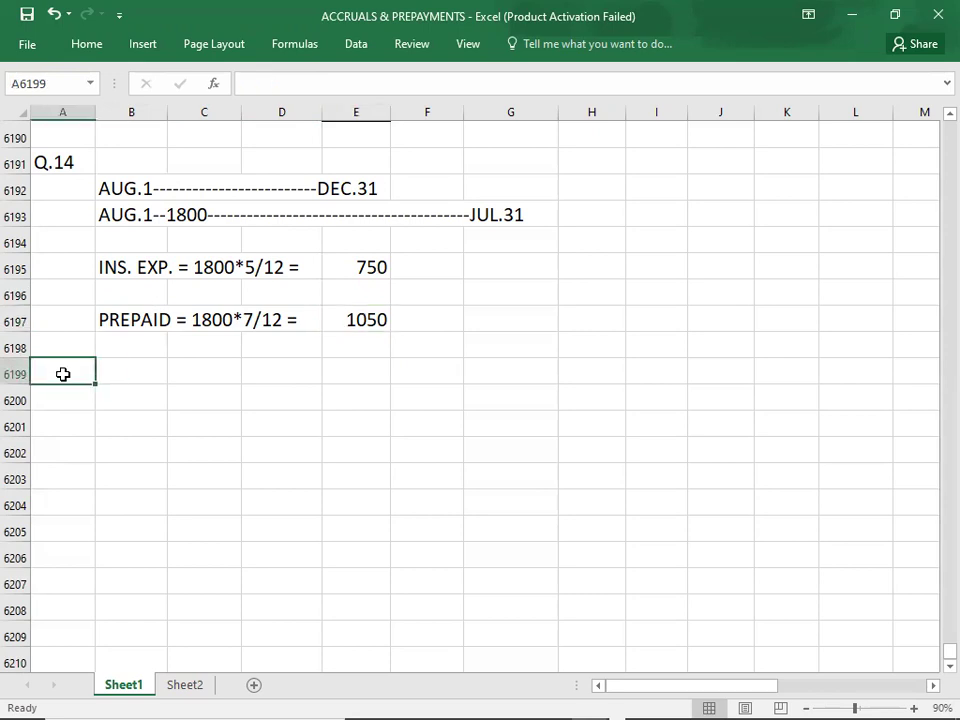
{"action": "type", "text": "Q.15"}
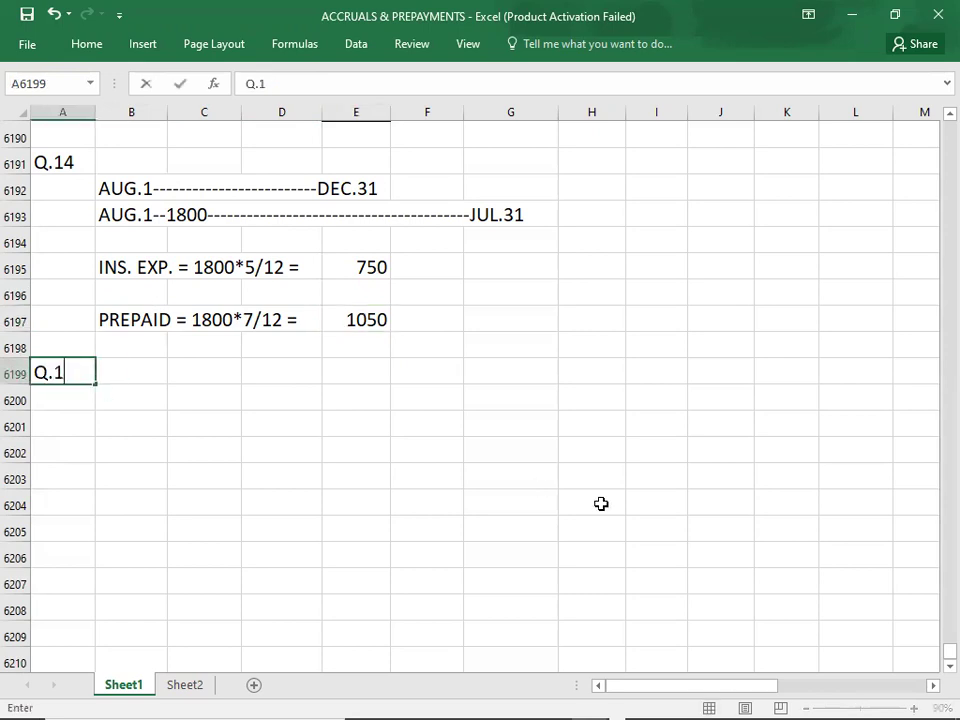
{"action": "key", "text": "Return"}
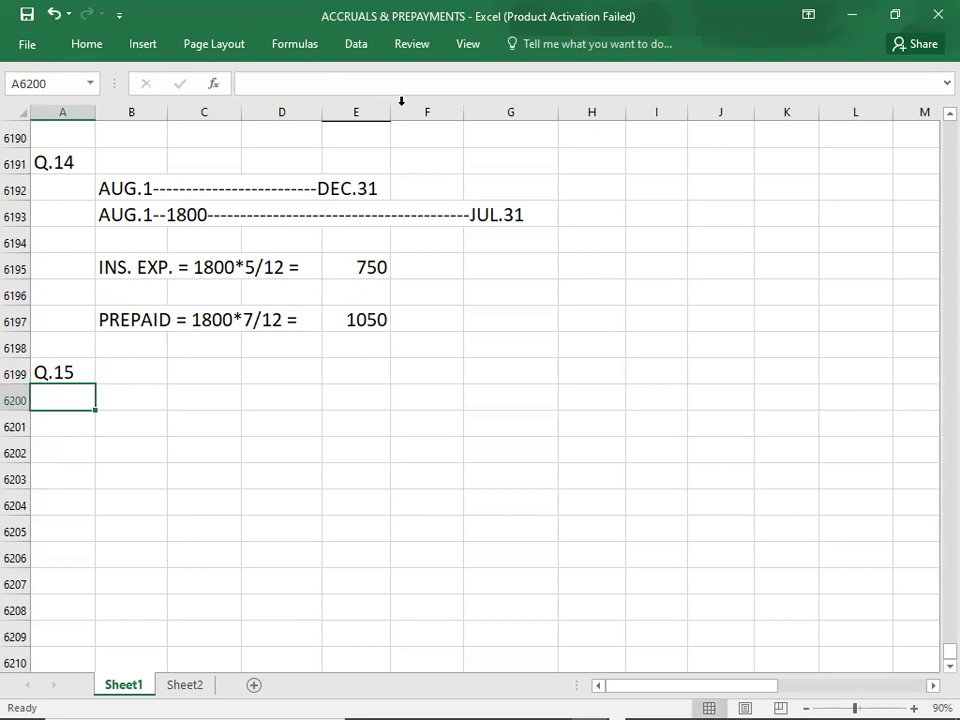
Step: Switch to the question PDF in Acrobat Reader and highlight the year-end date 31st December 2009 in Q.15's requirement
{"action": "key", "text": "Tab"}
{"action": "key", "text": "alt+Tab"}
{"action": "key", "text": "alt+Tab"}
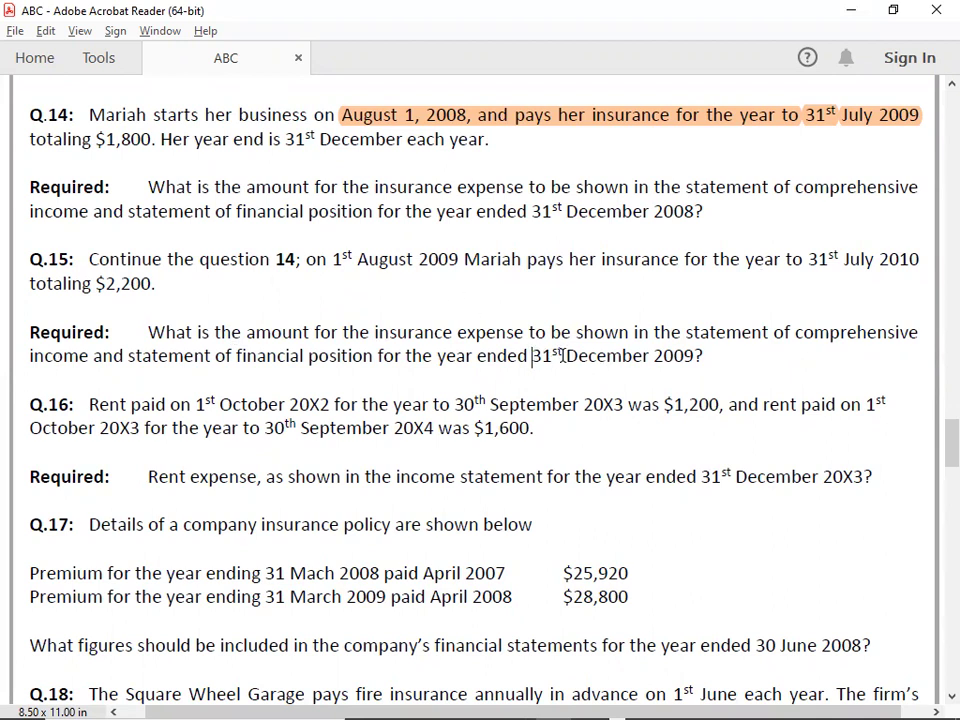
{"action": "left_click_drag", "start_coordinate": [535, 354], "coordinate": [694, 357]}
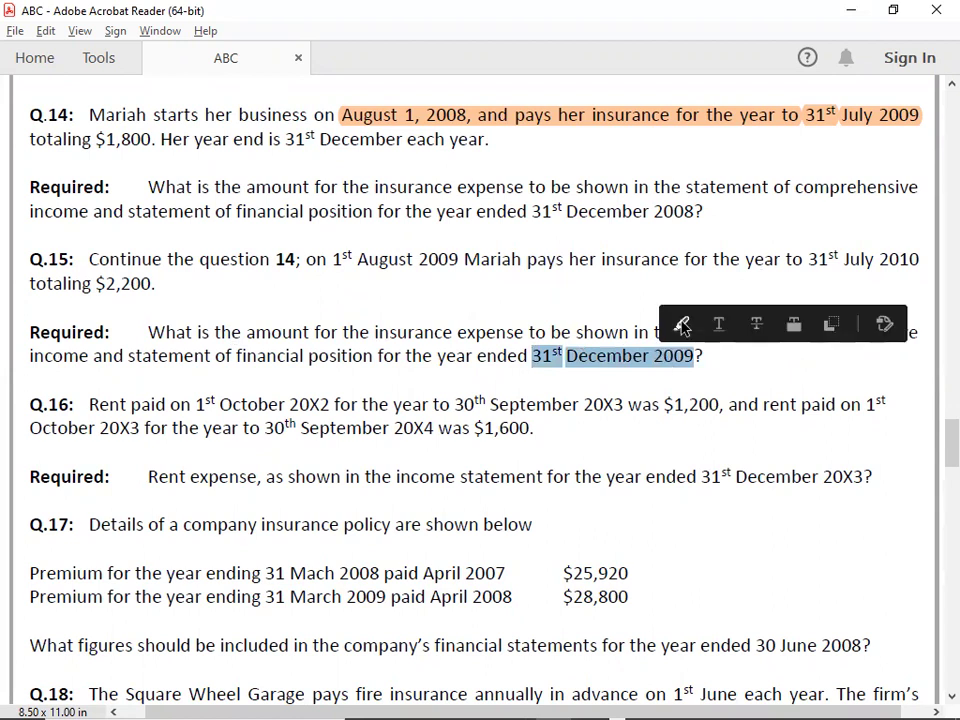
{"action": "left_click", "coordinate": [681, 324]}
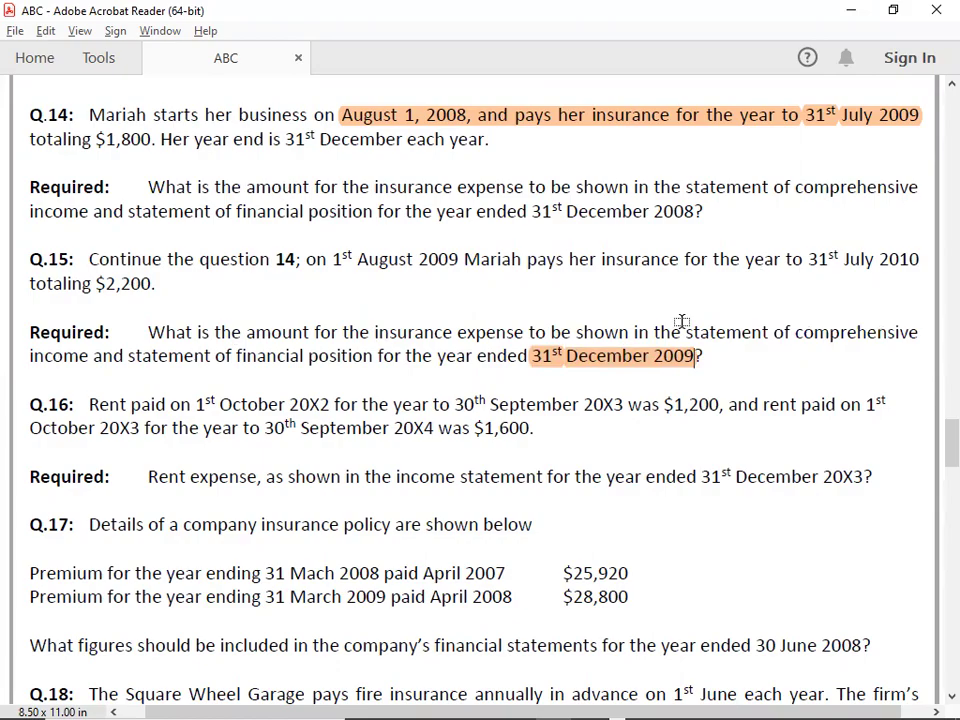
Step: Return to the Excel sheet and copy the two Q.14 timeline rows in B6192:G6193 to B6200, below the Q.15 heading
{"action": "key", "text": "alt+Tab"}
{"action": "left_click", "coordinate": [686, 332]}
{"action": "key", "text": "Up"}
{"action": "key", "text": "Up"}
{"action": "key", "text": "Up"}
{"action": "key", "text": "Up"}
{"action": "key", "text": "Up"}
{"action": "key", "text": "Up"}
{"action": "key", "text": "Up"}
{"action": "key", "text": "Up"}
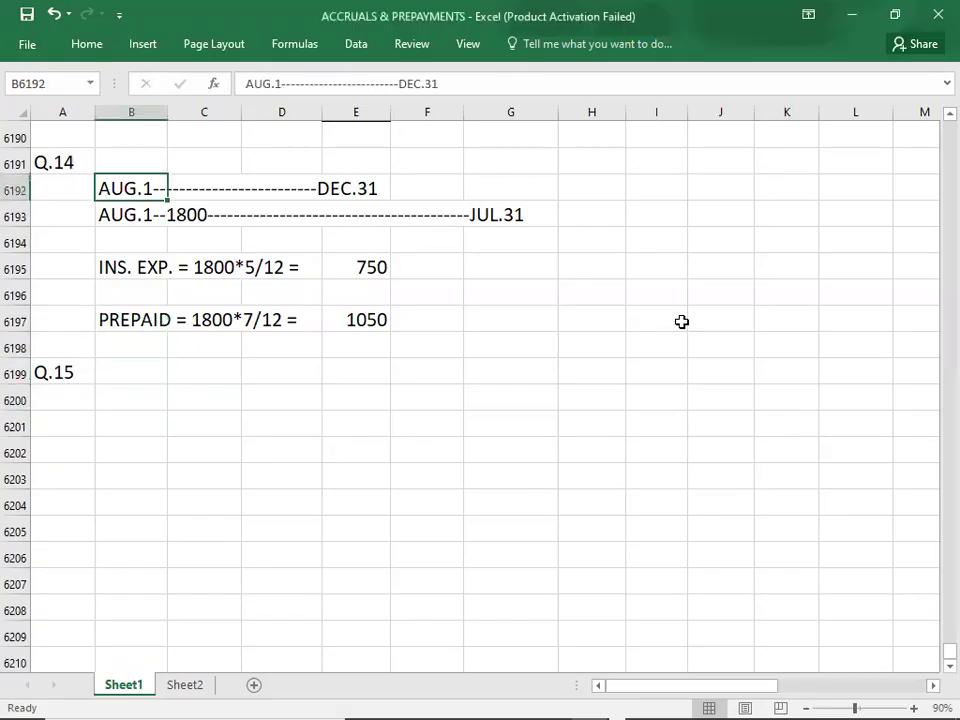
{"action": "key", "text": "shift+Down"}
{"action": "key", "text": "shift+Right"}
{"action": "key", "text": "shift+Right"}
{"action": "key", "text": "shift+Right"}
{"action": "key", "text": "shift+Right"}
{"action": "key", "text": "shift+Right"}
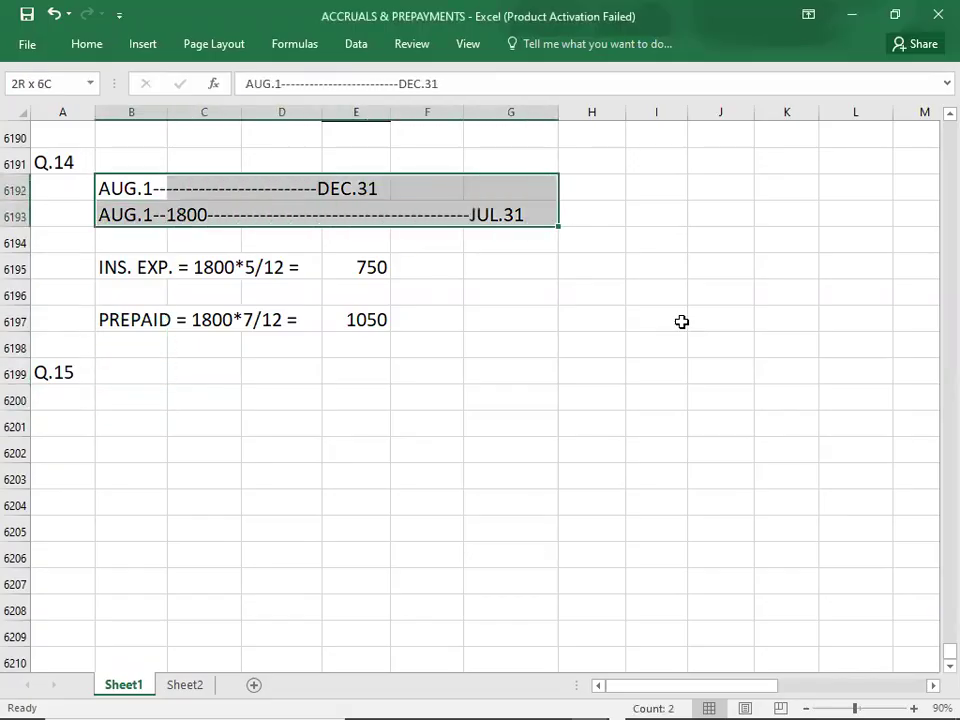
{"action": "key", "text": "ctrl+c"}
{"action": "key", "text": "Down"}
{"action": "key", "text": "Down"}
{"action": "key", "text": "Down"}
{"action": "key", "text": "Down"}
{"action": "key", "text": "Down"}
{"action": "key", "text": "Down"}
{"action": "key", "text": "Down"}
{"action": "key", "text": "Down"}
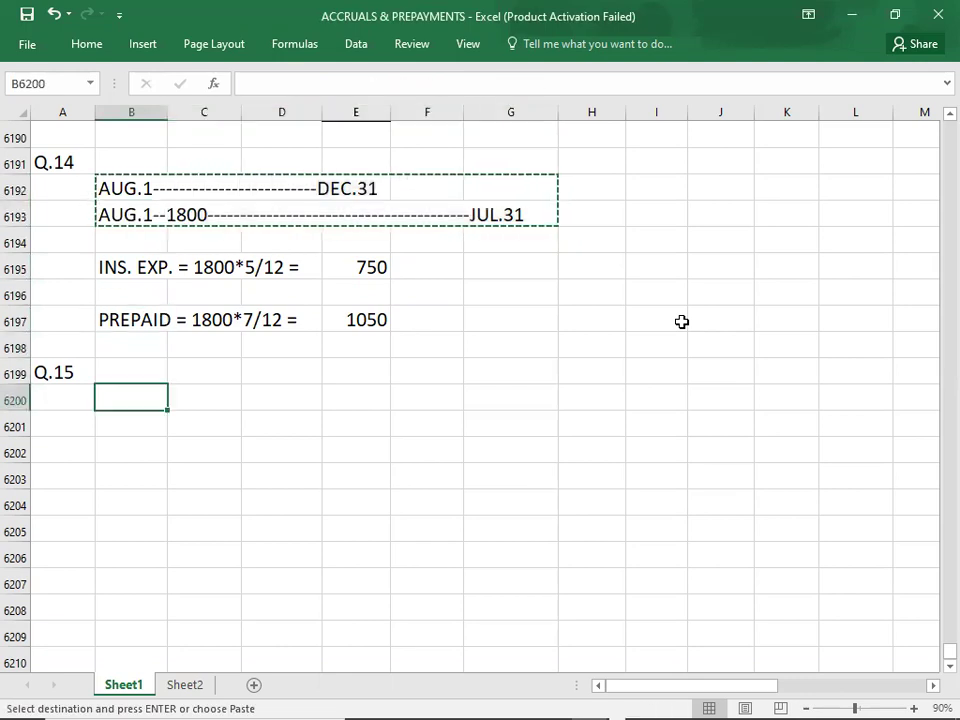
{"action": "key", "text": "ctrl+v"}
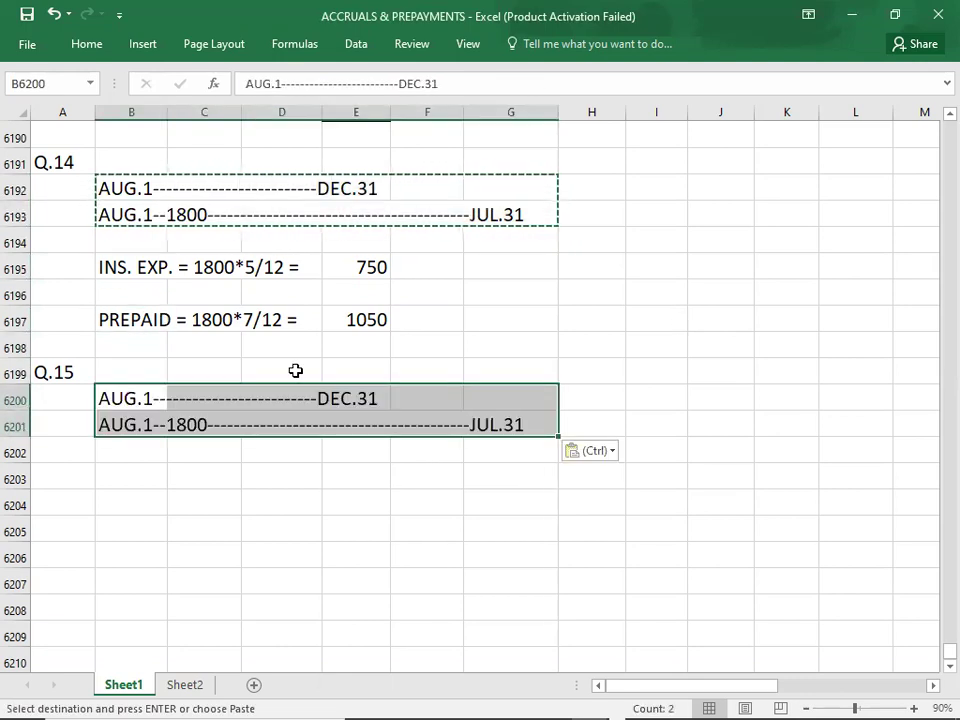
Step: Extend the year-end timeline in B6200 with a further row of dashes ending in a second DEC.31
{"action": "left_click", "coordinate": [116, 398]}
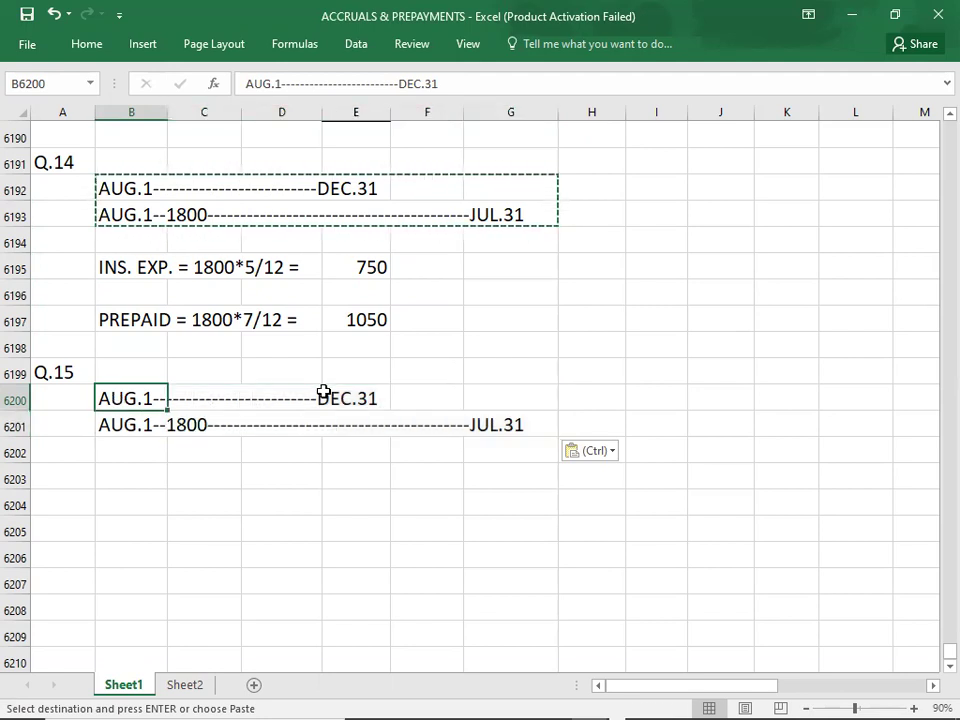
{"action": "double_click", "coordinate": [143, 398]}
{"action": "left_click", "coordinate": [373, 397]}
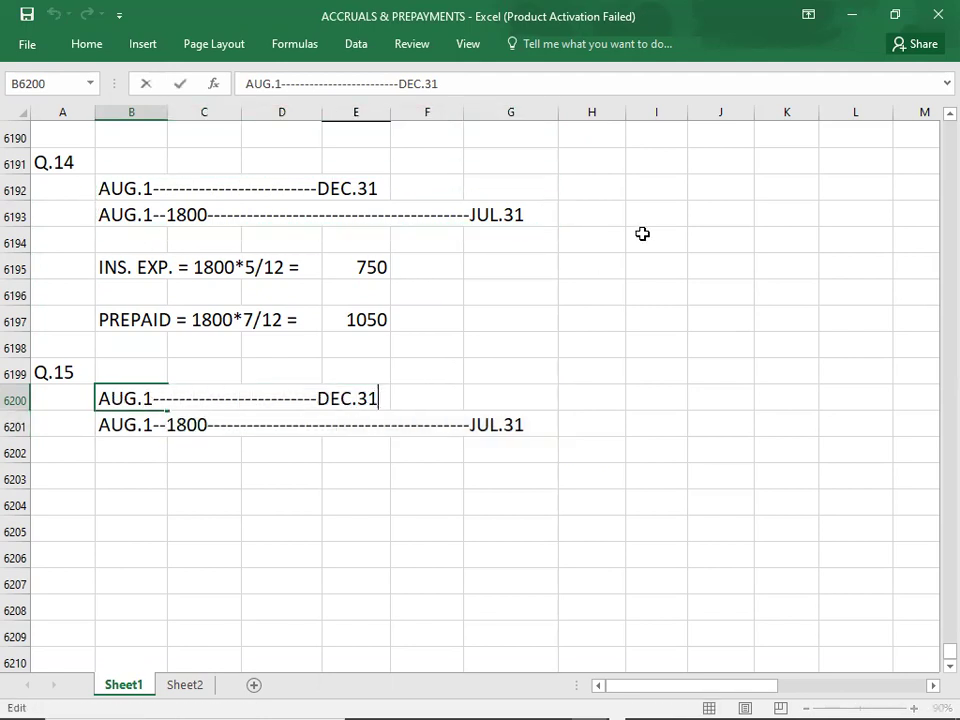
{"action": "type", "text": "--------------------------------"}
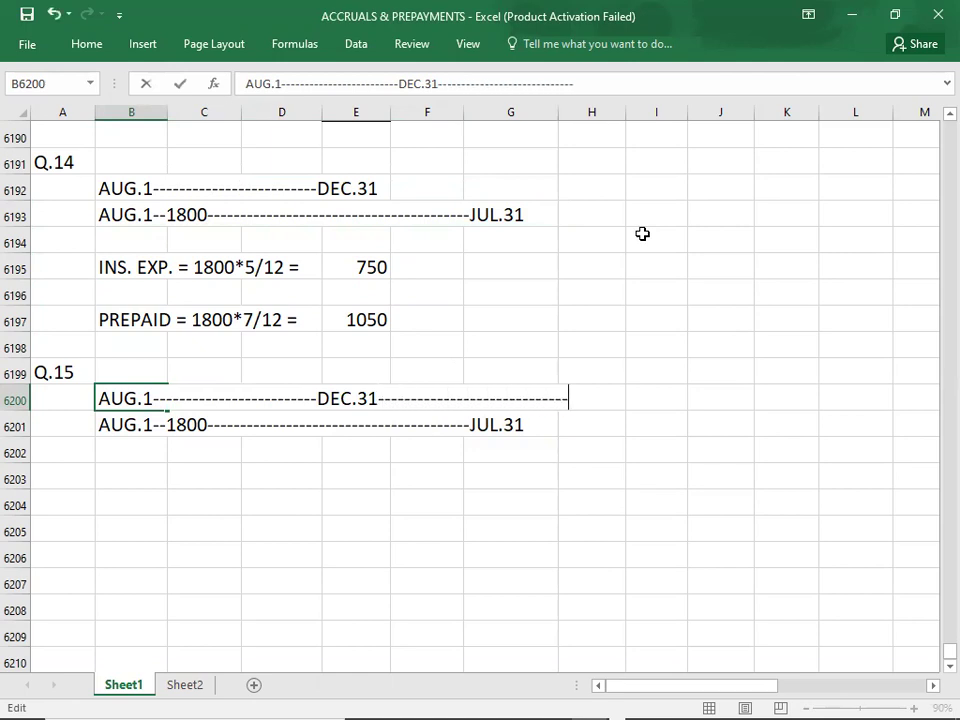
{"action": "type", "text": "---DEC.31"}
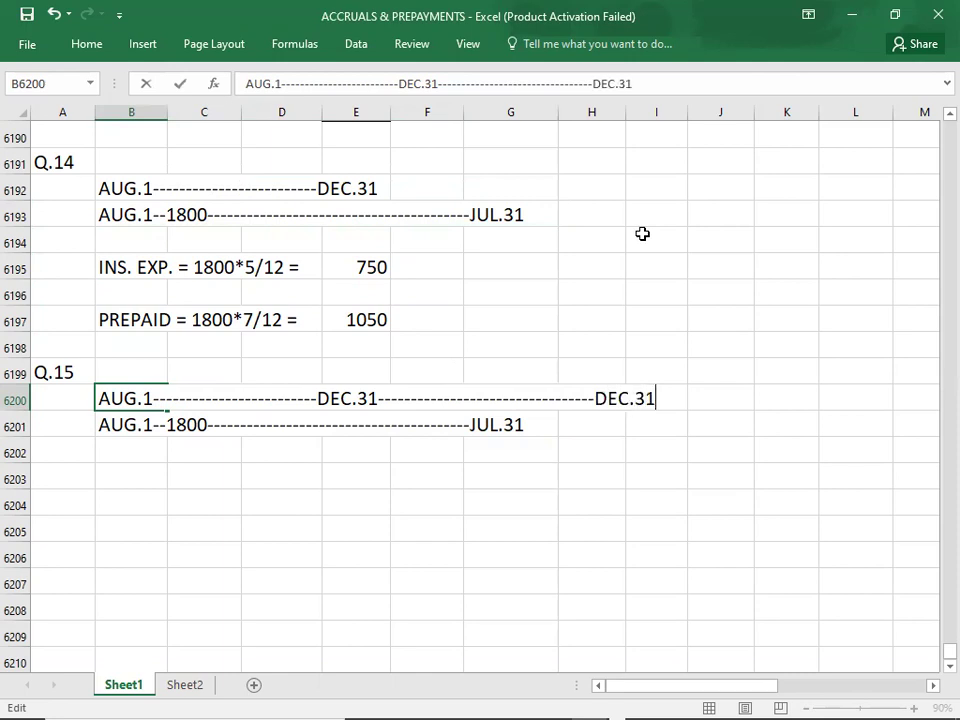
{"action": "key", "text": "Return"}
Step: Extend the premium timeline in B6201 with /AUG.1---2200, a row of dashes and a closing JUL.31, taking the premium from the PDF
{"action": "double_click", "coordinate": [133, 426]}
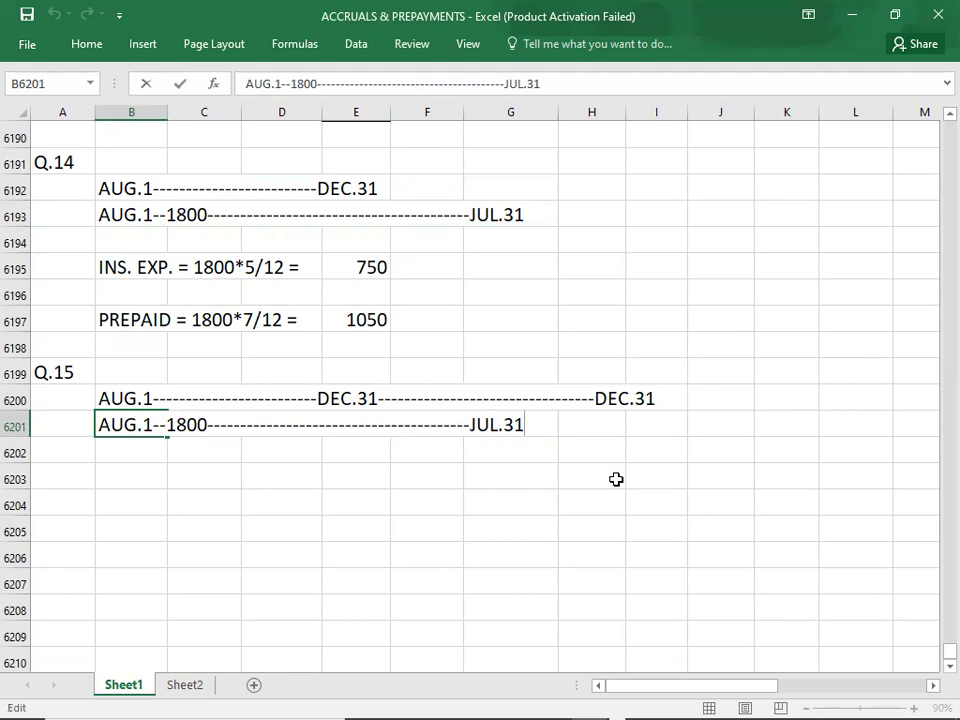
{"action": "type", "text": "/AUG.1---"}
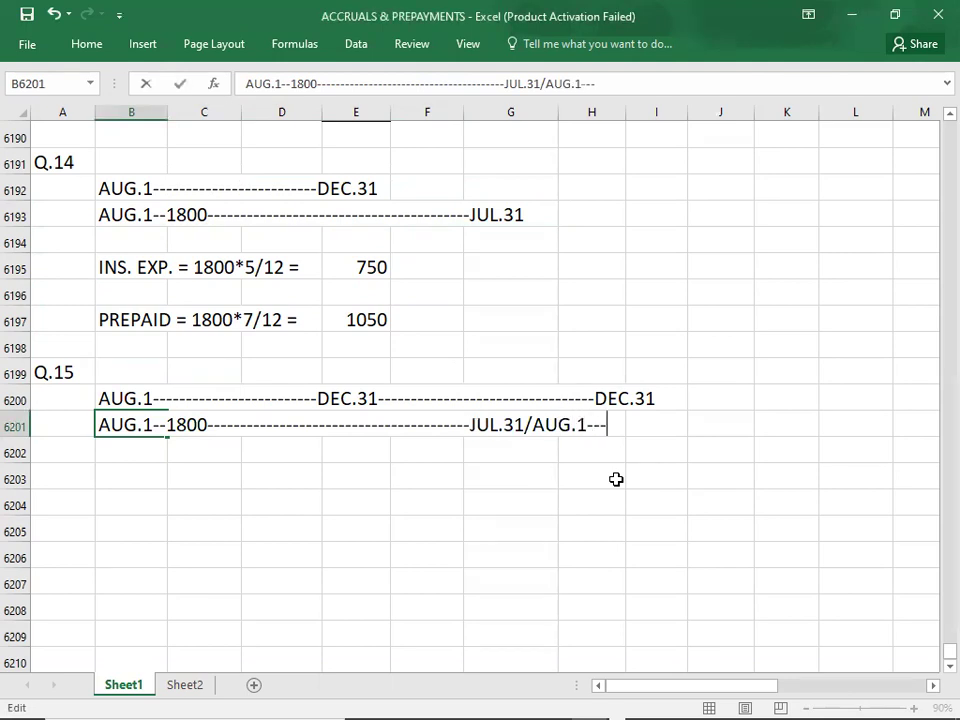
{"action": "key", "text": "alt+Tab"}
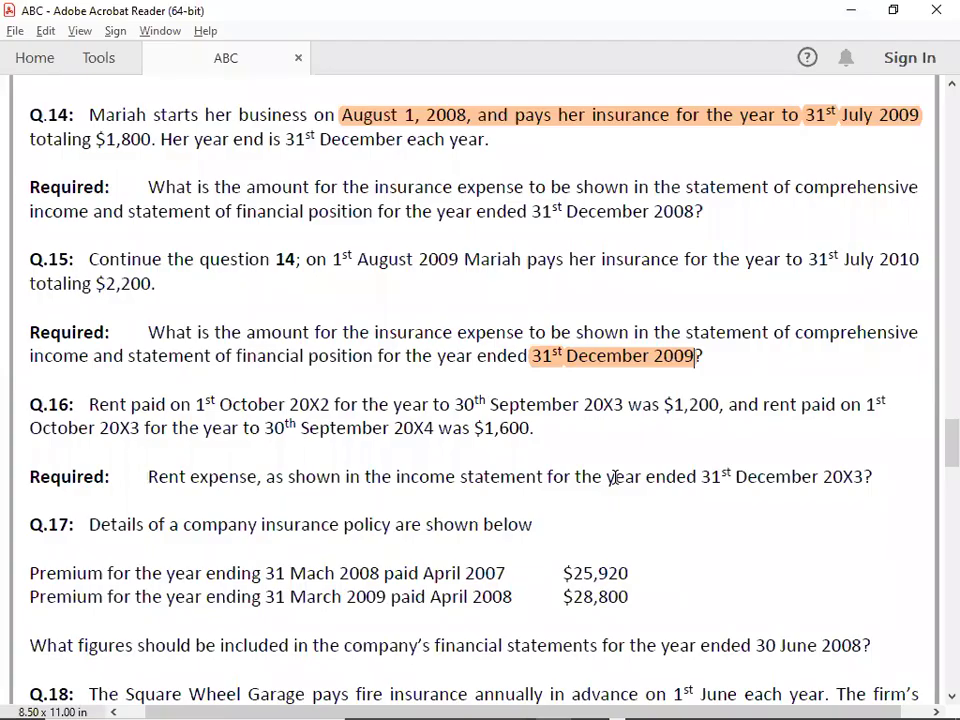
{"action": "key", "text": "alt+Tab"}
{"action": "type", "text": "220"}
{"action": "type", "text": "-------------------------"}
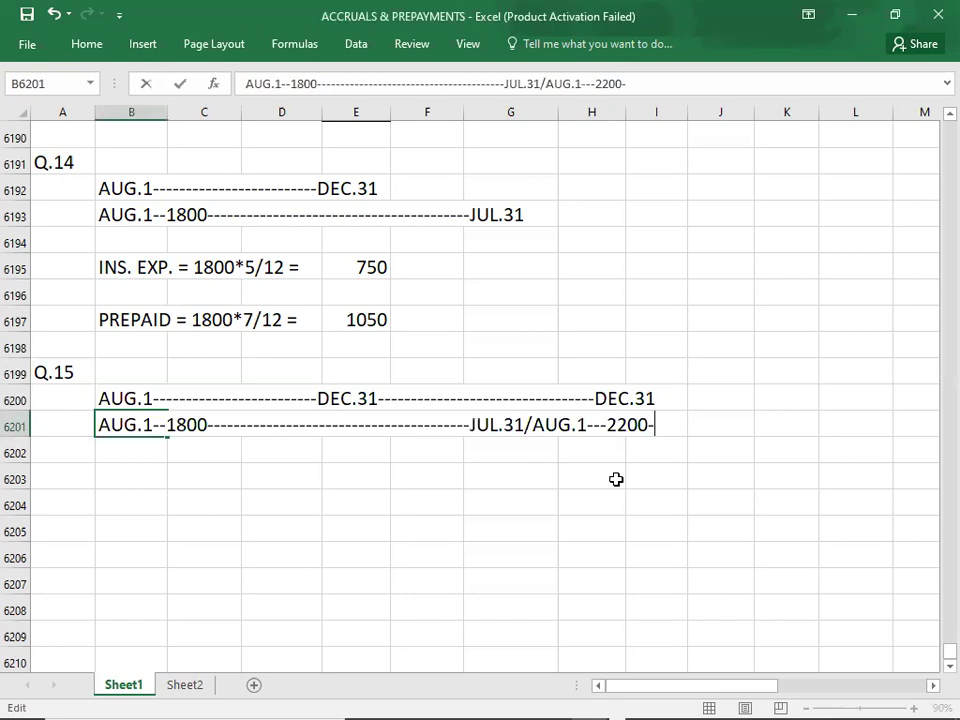
{"action": "type", "text": "JUL.31"}
{"action": "key", "text": "Return"}
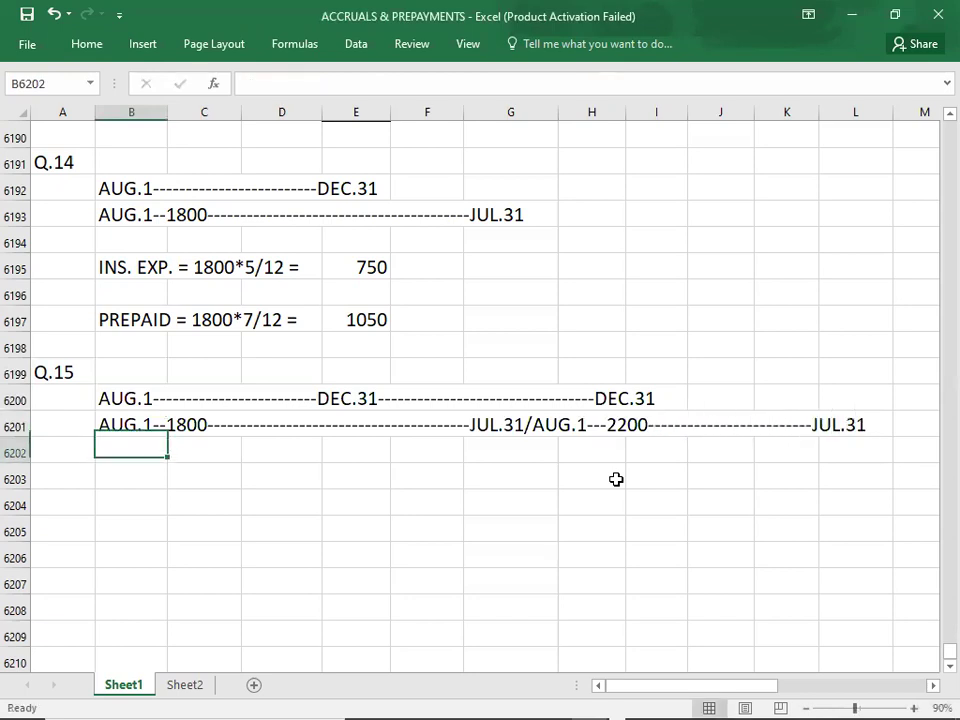
Step: Examine the part of the Q.15 timelines between the two DEC.31 dates by selecting the cells from F6199 to column I
{"action": "left_click", "coordinate": [535, 522]}
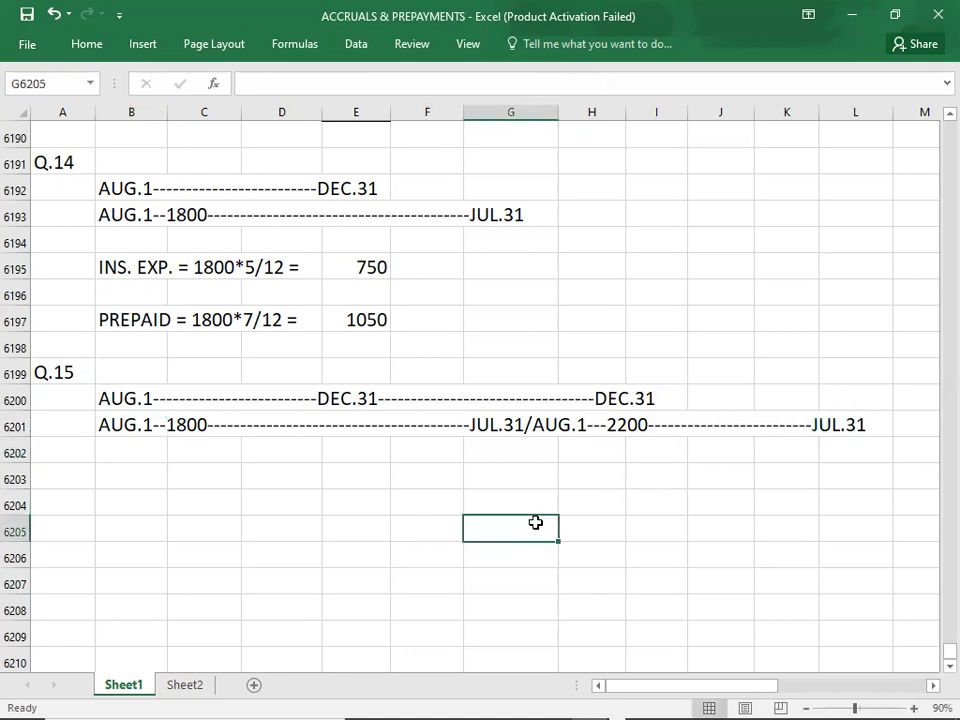
{"action": "left_click", "coordinate": [400, 374]}
{"action": "key", "text": "shift+Down"}
{"action": "key", "text": "shift+Down"}
{"action": "key", "text": "shift+Down"}
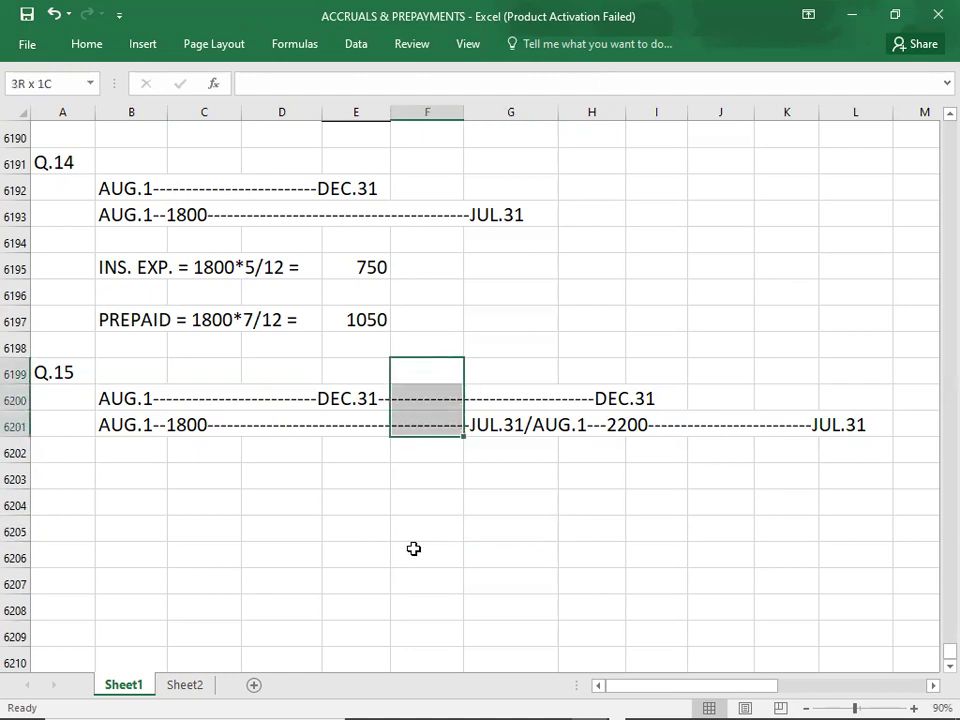
{"action": "key", "text": "shift+Right"}
{"action": "key", "text": "shift+Right"}
{"action": "key", "text": "shift+Right"}
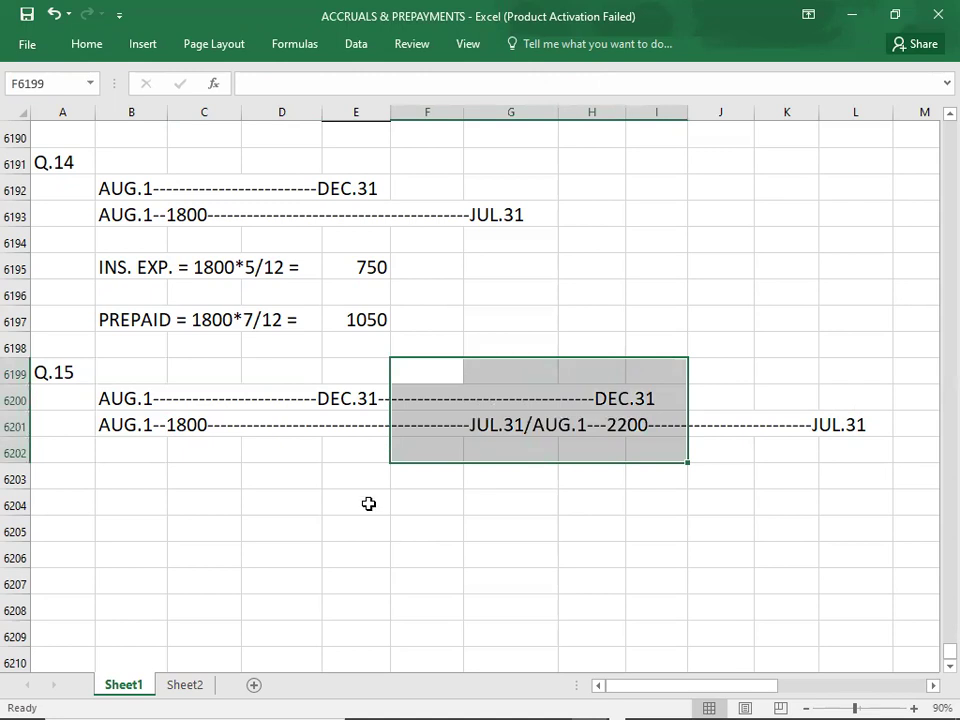
Step: Insert /JAN.1 directly after the first DEC.31 in the timeline in B6200
{"action": "double_click", "coordinate": [125, 399]}
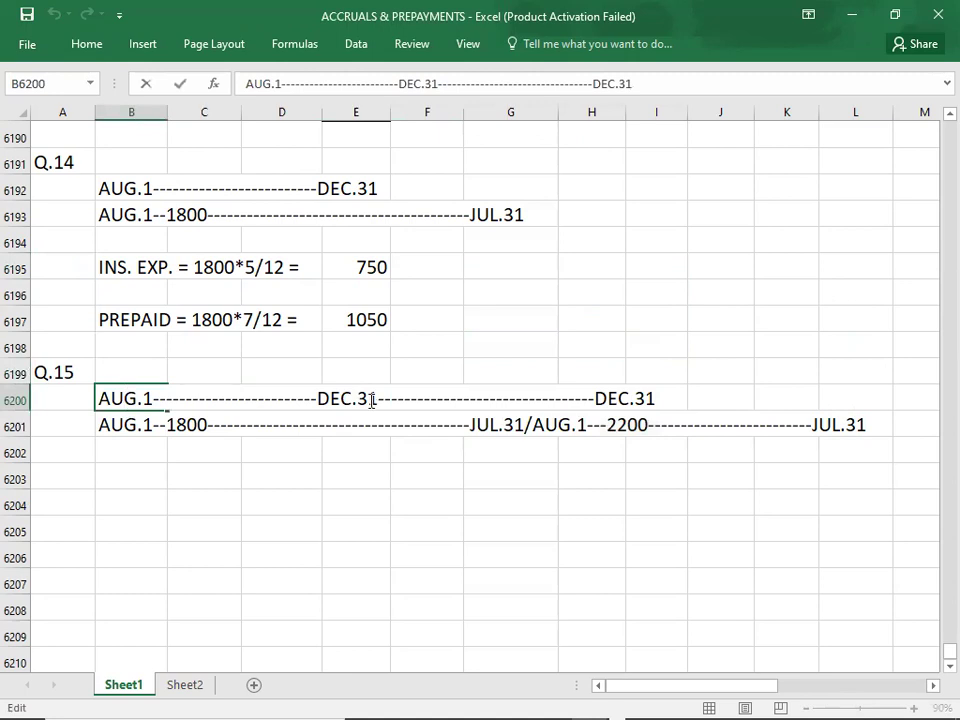
{"action": "left_click", "coordinate": [380, 398]}
{"action": "type", "text": "/JAN"}
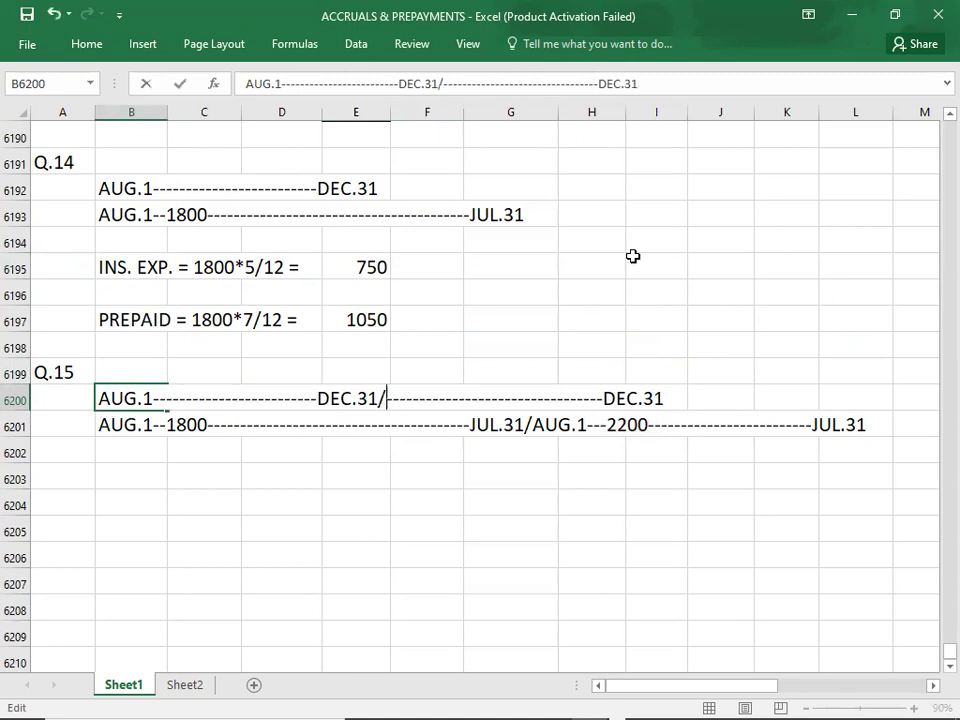
{"action": "type", "text": ".1"}
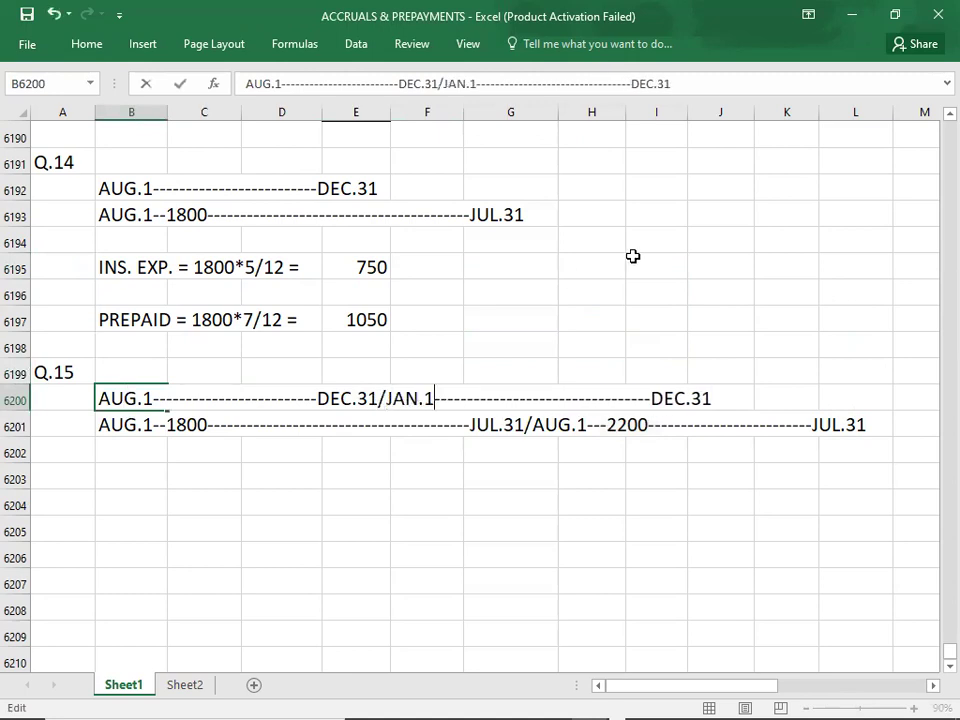
{"action": "key", "text": "Return"}
Step: Examine the JAN.1 to DEC.31 span of the Q.15 timelines in F6200:J6202 and its part up to JUL.31 in F6200:G6202
{"action": "key", "text": "Right"}
{"action": "key", "text": "Right"}
{"action": "key", "text": "Right"}
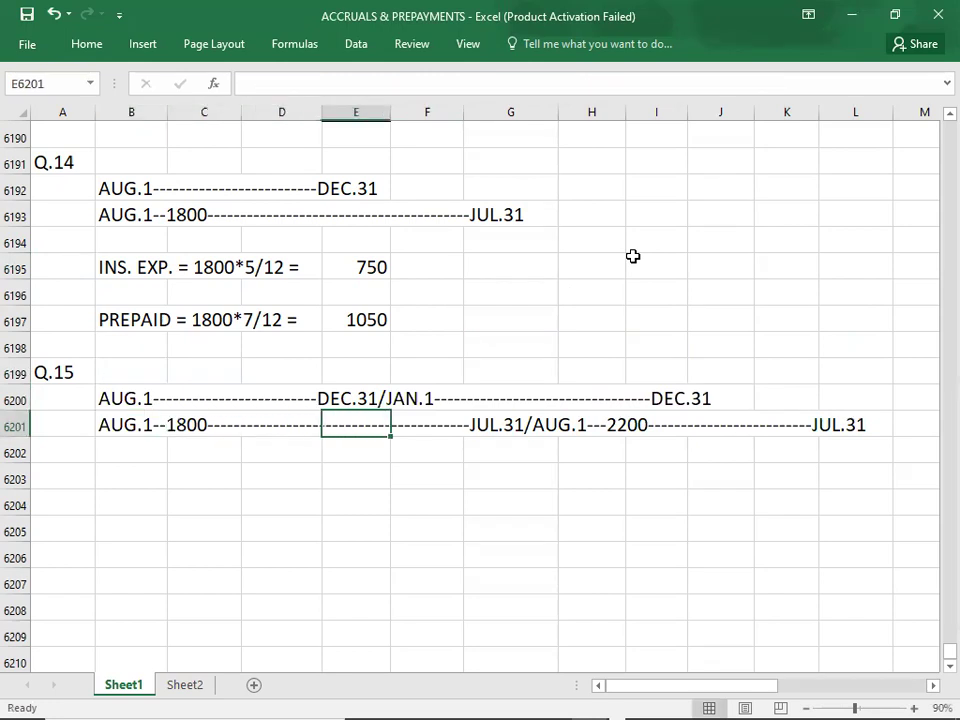
{"action": "key", "text": "Up"}
{"action": "key", "text": "Right"}
{"action": "key", "text": "Down"}
{"action": "key", "text": "Up"}
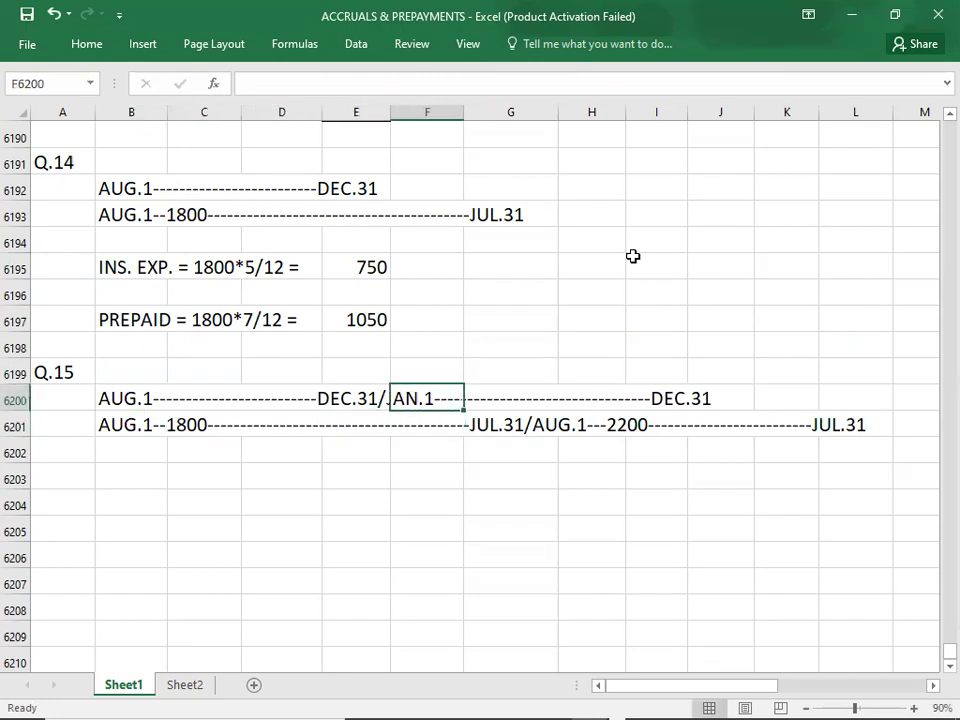
{"action": "key", "text": "shift+Down"}
{"action": "key", "text": "shift+Down"}
{"action": "key", "text": "shift+Right"}
{"action": "key", "text": "shift+Right"}
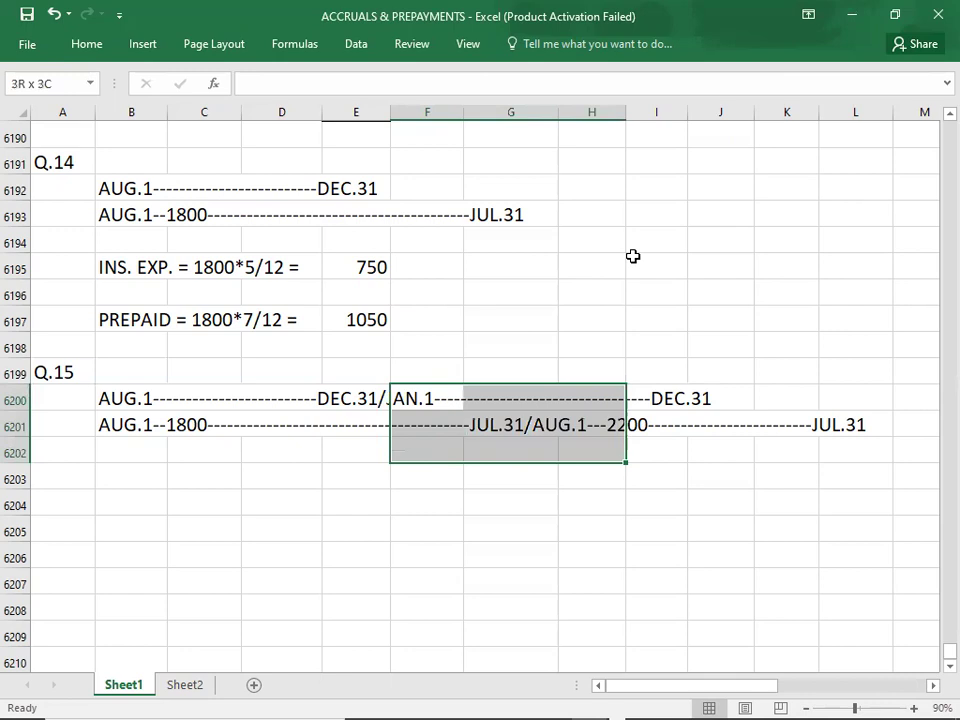
{"action": "key", "text": "shift+Right"}
{"action": "key", "text": "shift+Right"}
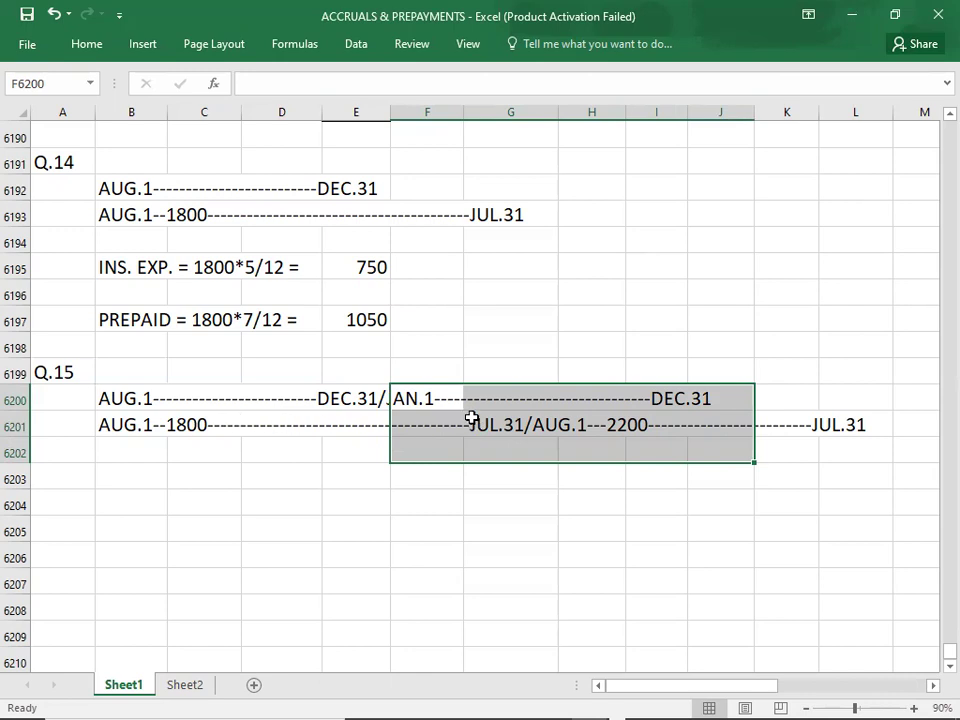
{"action": "key", "text": "shift+Left"}
{"action": "key", "text": "shift+Left"}
{"action": "key", "text": "shift+Left"}
{"action": "key", "text": "shift+Left"}
{"action": "key", "text": "shift+Right"}
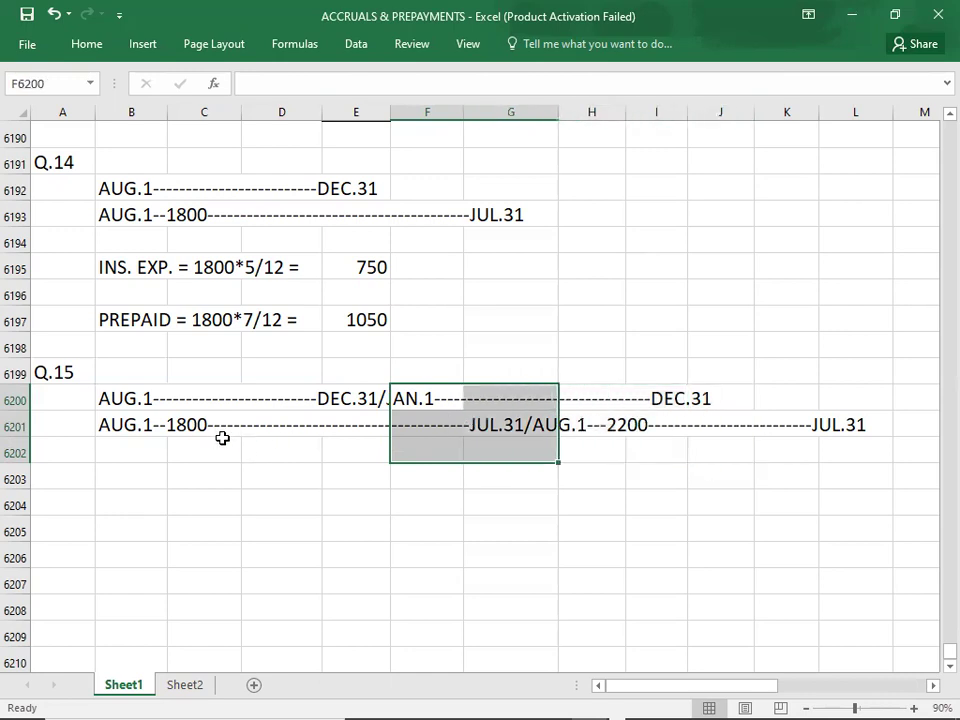
Step: Enter the first part of the Q.15 insurance expense working, "INS. EXP. = (1800*7/12)+", in F6203
{"action": "left_click", "coordinate": [433, 475]}
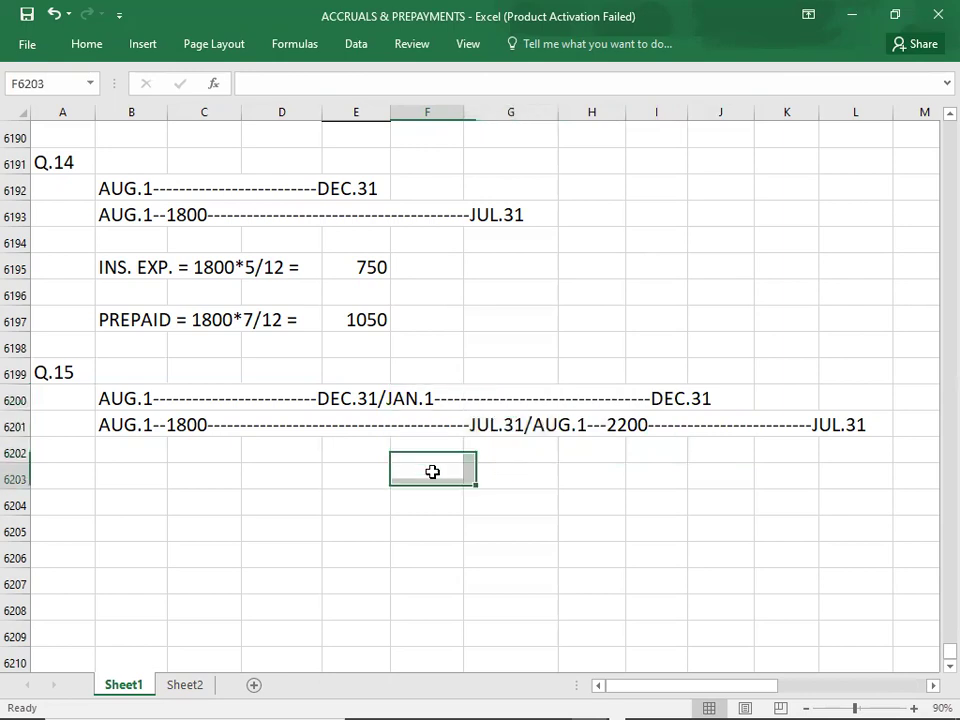
{"action": "type", "text": "INS. EXP"}
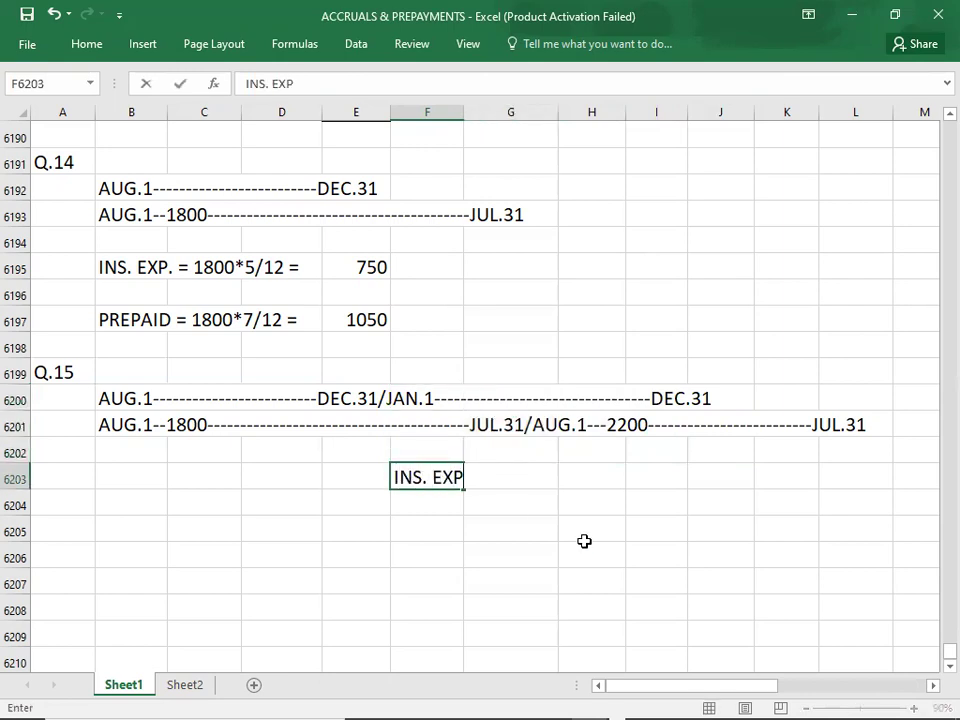
{"action": "type", "text": ". = (1800"}
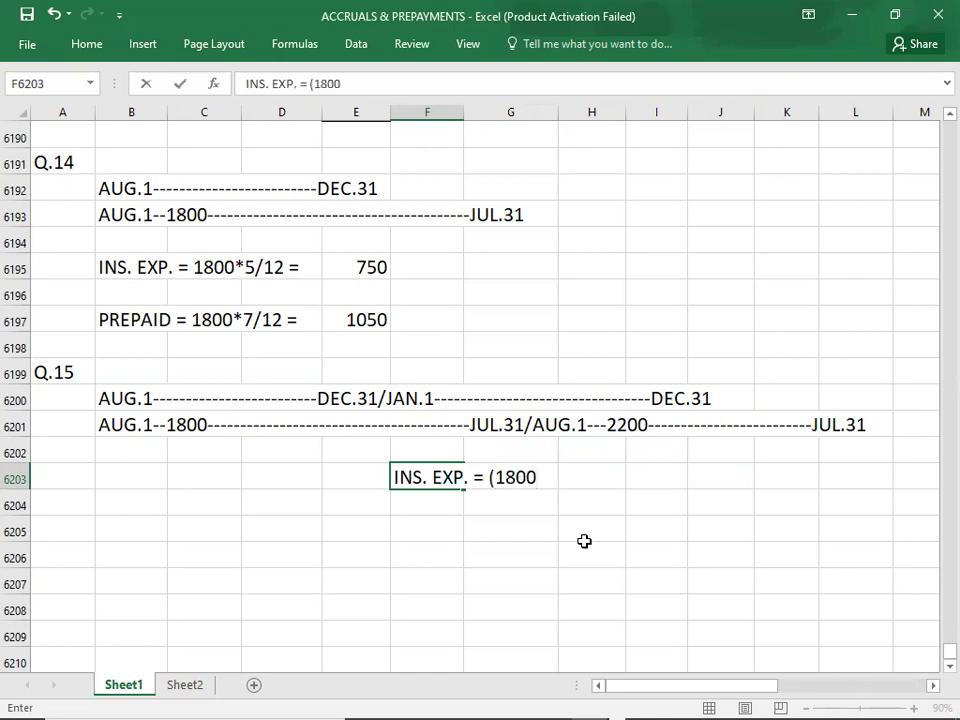
{"action": "type", "text": "*7/12"}
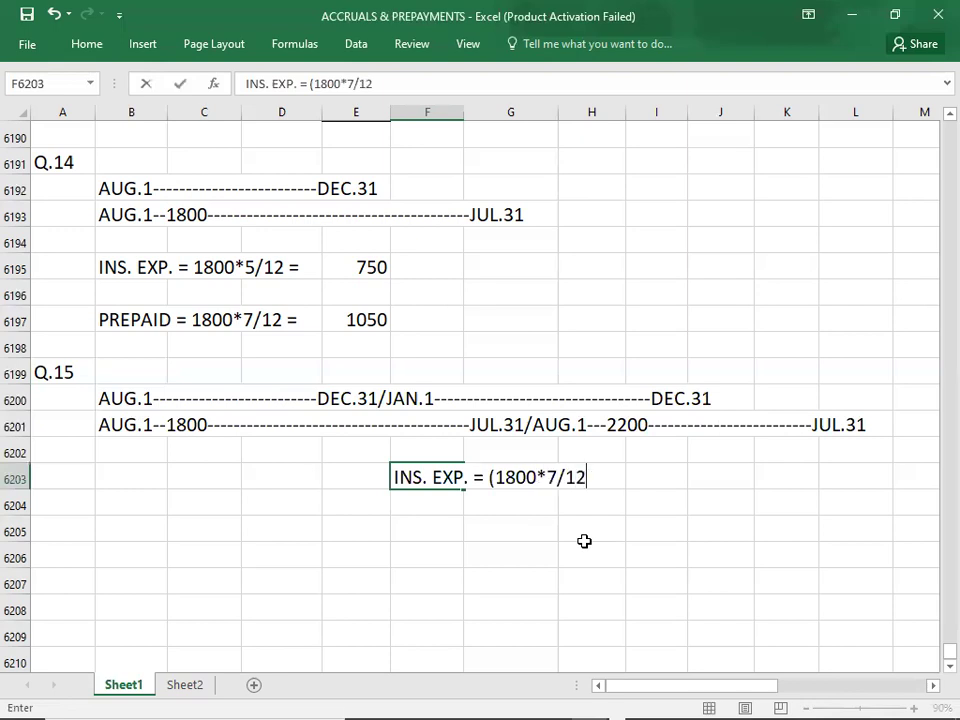
{"action": "type", "text": ")+"}
{"action": "left_click", "coordinate": [547, 382]}
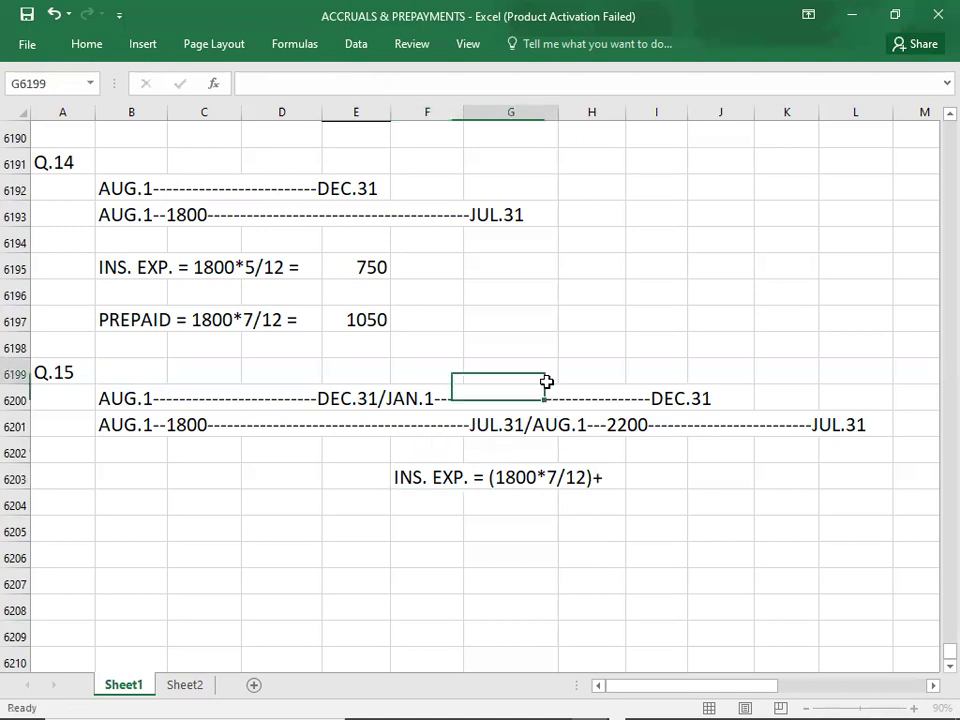
Step: Select H6199:J6202 to mark the AUG.1 to DEC.31 span, and complete the Q.15 expense working in F6203 with (2200*5/12)
{"action": "left_click", "coordinate": [577, 380]}
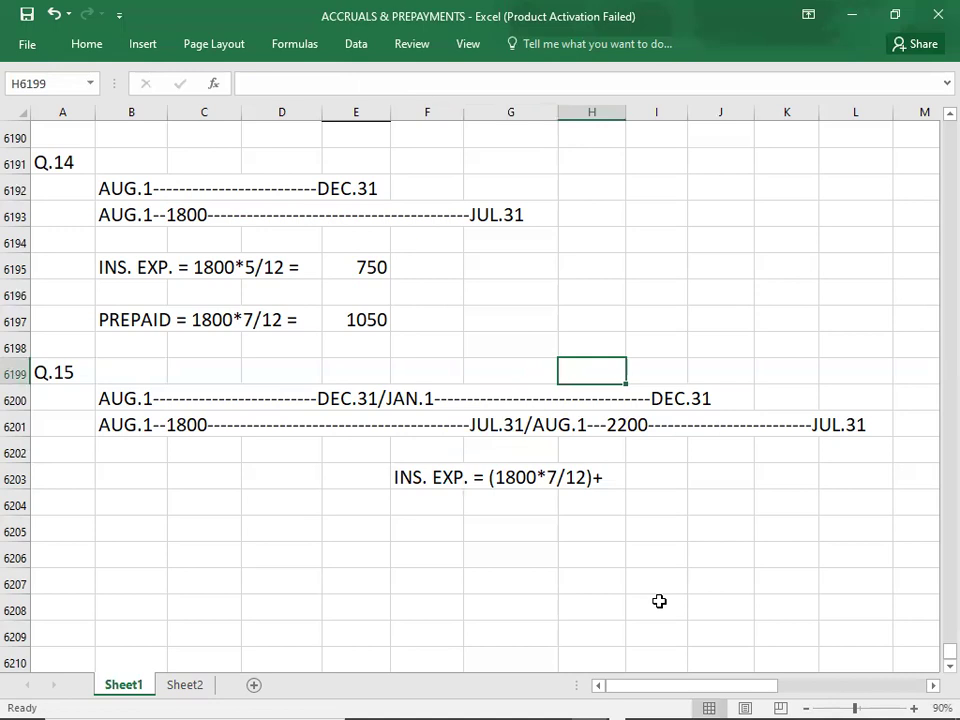
{"action": "key", "text": "shift+Down"}
{"action": "key", "text": "shift+Down"}
{"action": "key", "text": "shift+Down"}
{"action": "key", "text": "shift+Right"}
{"action": "key", "text": "shift+Right"}
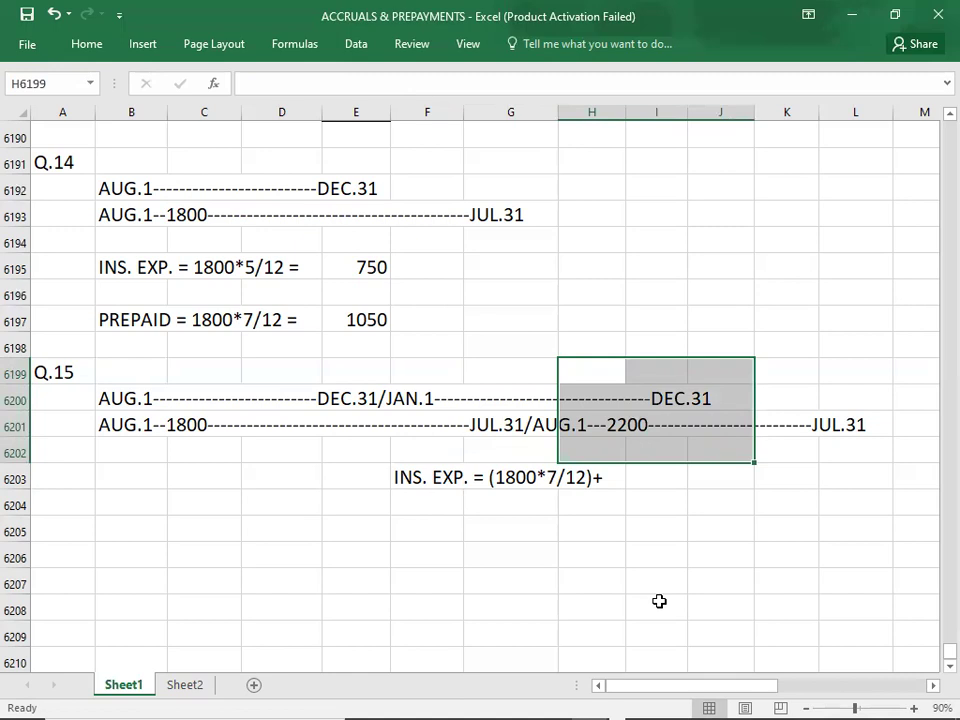
{"action": "double_click", "coordinate": [424, 479]}
{"action": "left_click", "coordinate": [609, 477]}
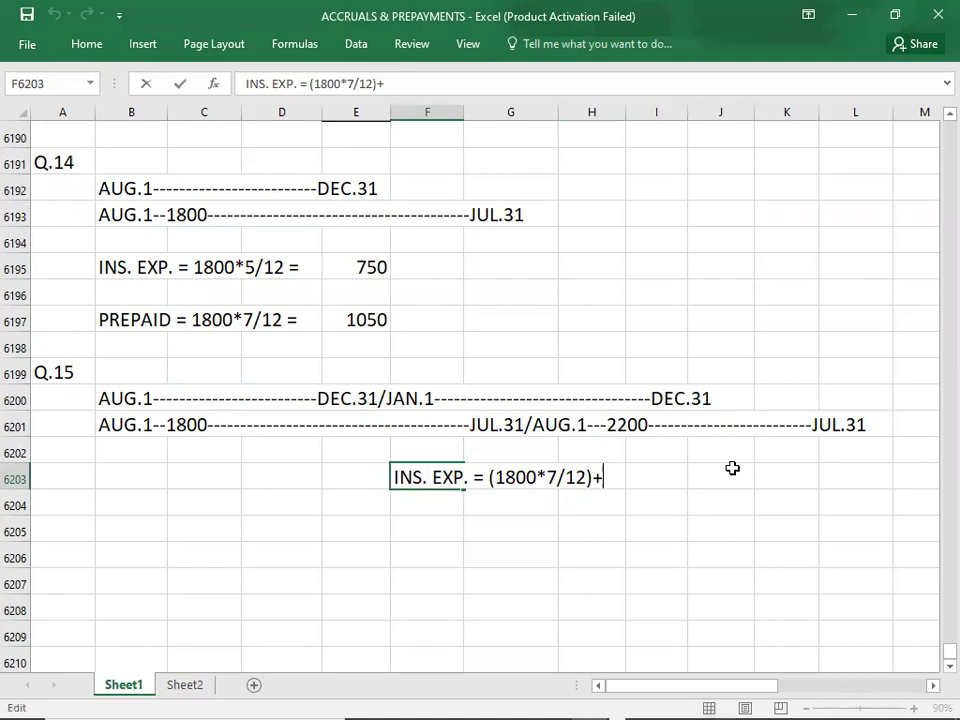
{"action": "type", "text": "(2200*5/12)"}
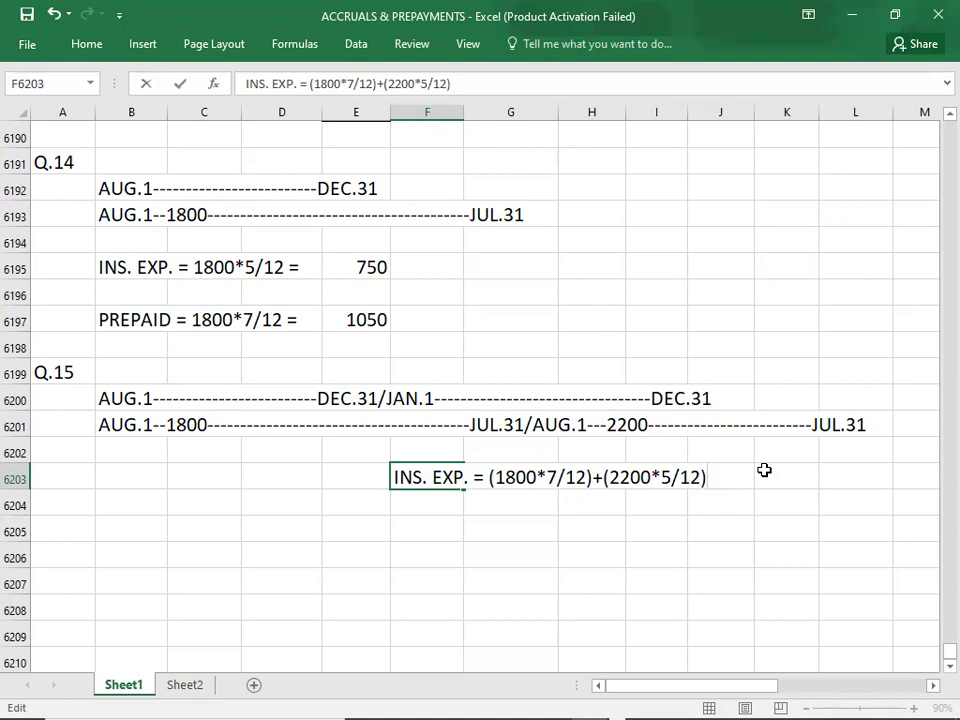
{"action": "key", "text": "Return"}
Step: Enter the second line of the Q.15 expense working, "INS. EXP. = 1050 + 916", in F6204
{"action": "type", "text": "INS. EXP. = (1800*7/12)+(2200*5/12"}
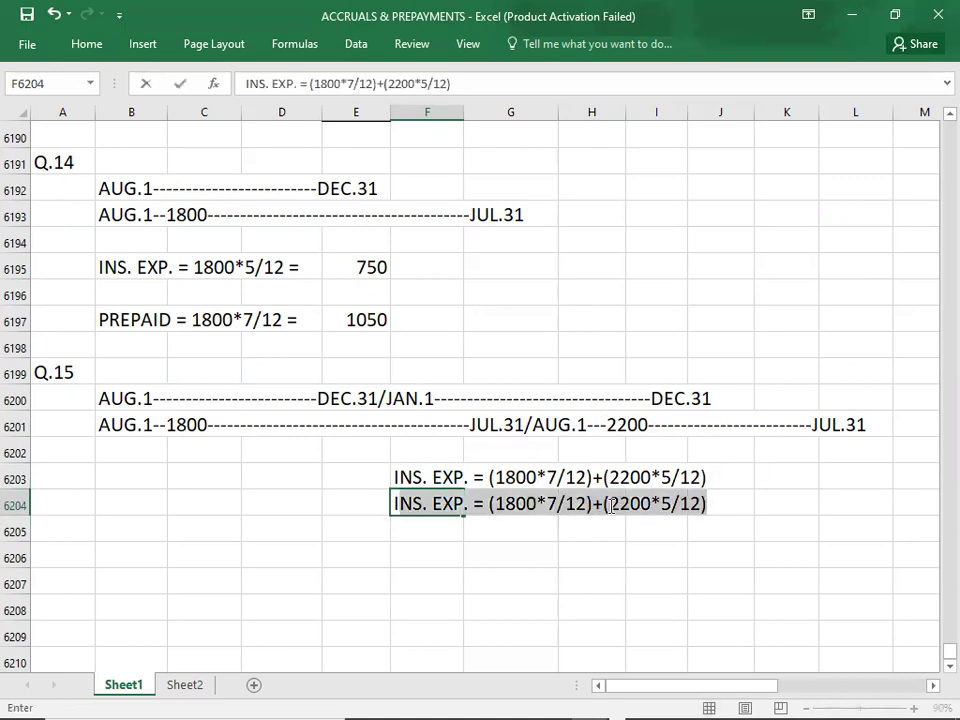
{"action": "left_click", "coordinate": [489, 505]}
{"action": "key", "text": "Delete"}
{"action": "key", "text": "Delete"}
{"action": "key", "text": "Delete"}
{"action": "key", "text": "Delete"}
{"action": "key", "text": "Delete"}
{"action": "key", "text": "Delete"}
{"action": "key", "text": "Delete"}
{"action": "key", "text": "Delete"}
{"action": "key", "text": "Delete"}
{"action": "key", "text": "Delete"}
{"action": "key", "text": "Delete"}
{"action": "key", "text": "Delete"}
{"action": "key", "text": "Delete"}
{"action": "key", "text": "Delete"}
{"action": "key", "text": "Delete"}
{"action": "key", "text": "Delete"}
{"action": "key", "text": "Delete"}
{"action": "key", "text": "Delete"}
{"action": "key", "text": "Delete"}
{"action": "key", "text": "Delete"}
{"action": "key", "text": "Delete"}
{"action": "key", "text": "Delete"}
{"action": "key", "text": "Delete"}
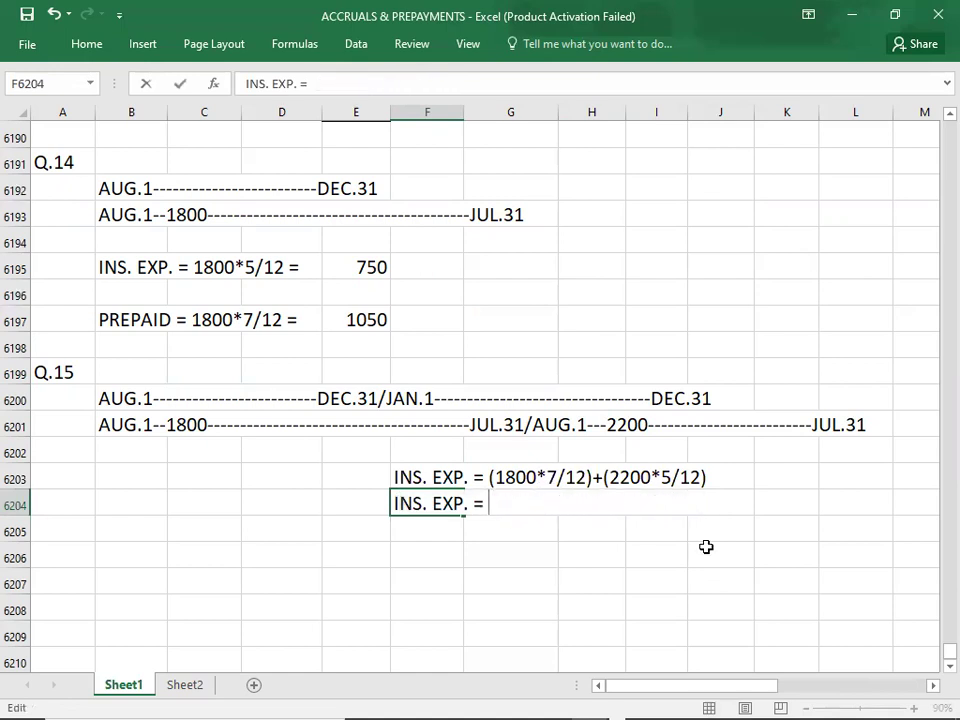
{"action": "type", "text": "1050 +"}
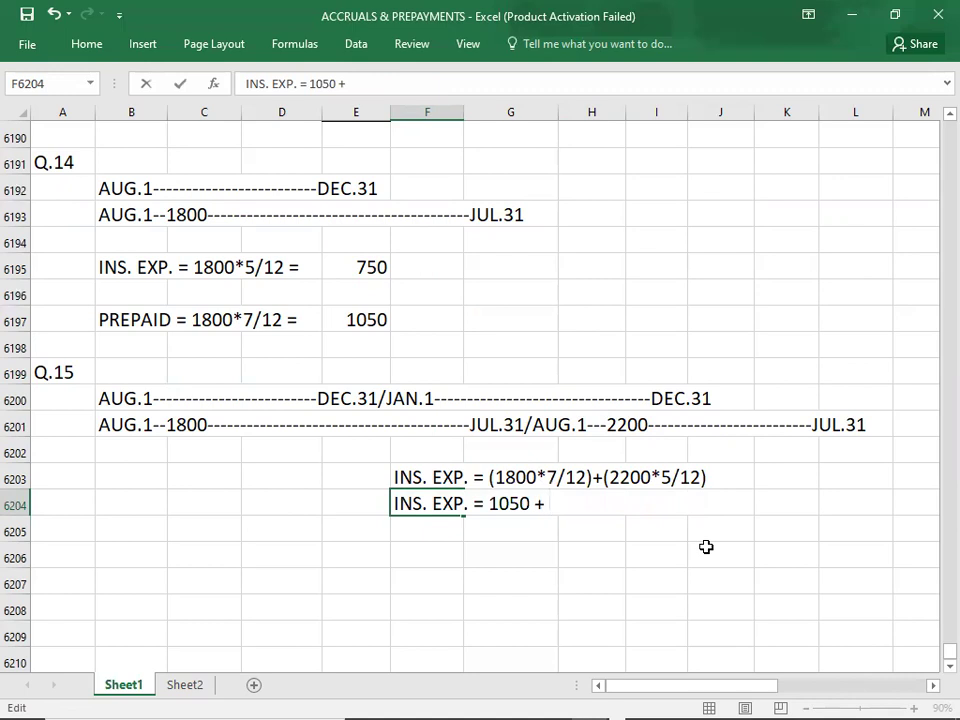
{"action": "type", "text": " 916"}
{"action": "key", "text": "Return"}
Step: Enter the final insurance expense line for Q.15, "INS. EXP. = 1967", in F6205
{"action": "type", "text": "INS"}
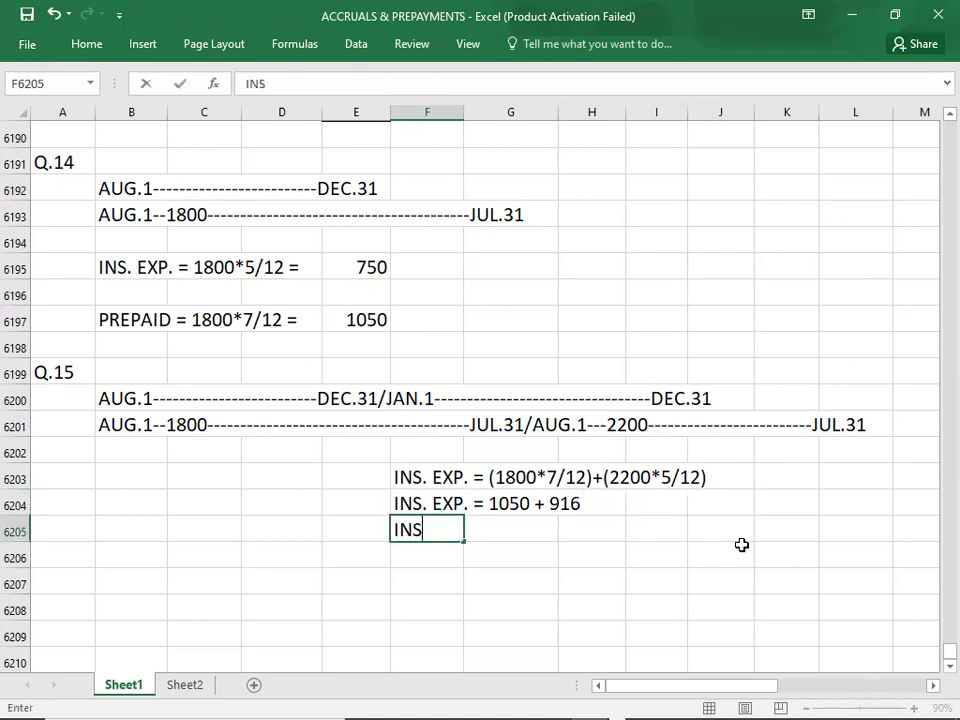
{"action": "type", "text": ". EXP. = "}
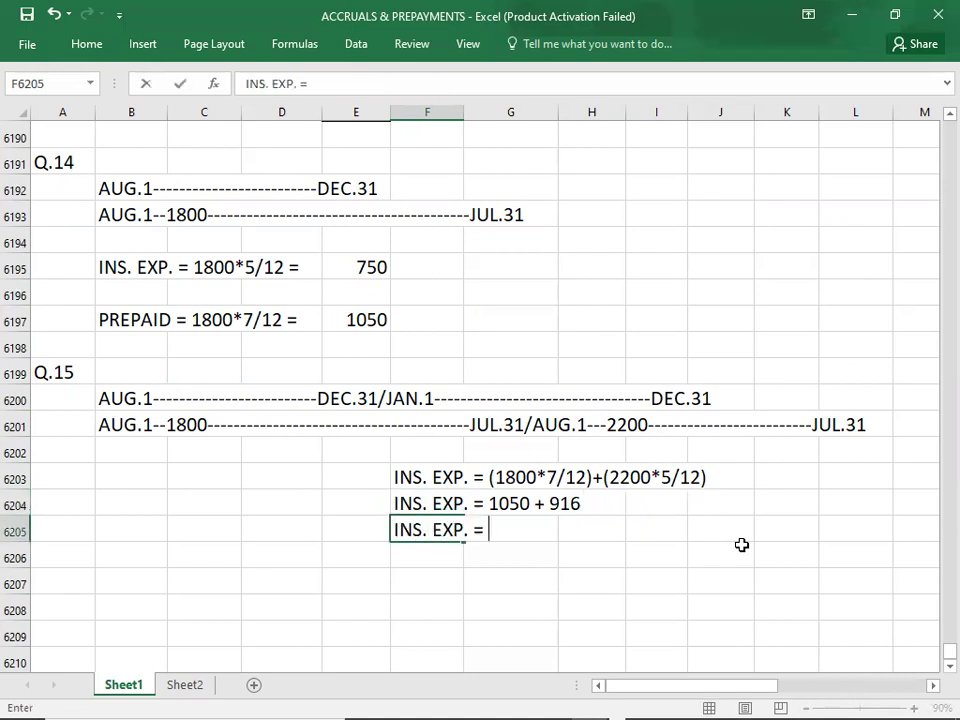
{"action": "type", "text": "196"}
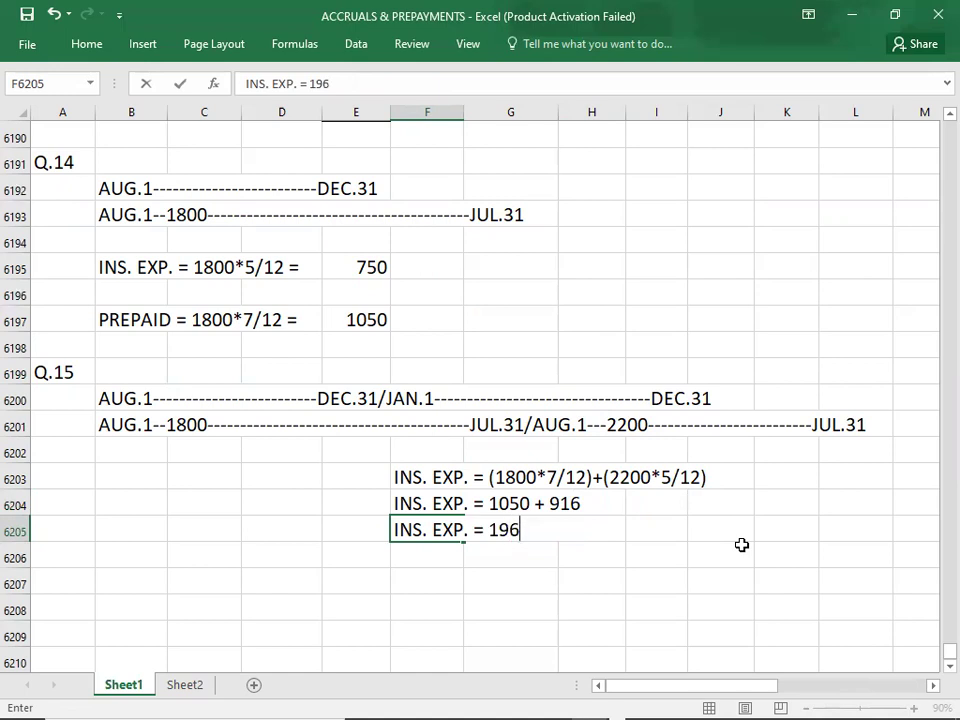
{"action": "type", "text": "7"}
{"action": "key", "text": "Return"}
{"action": "key", "text": "Return"}
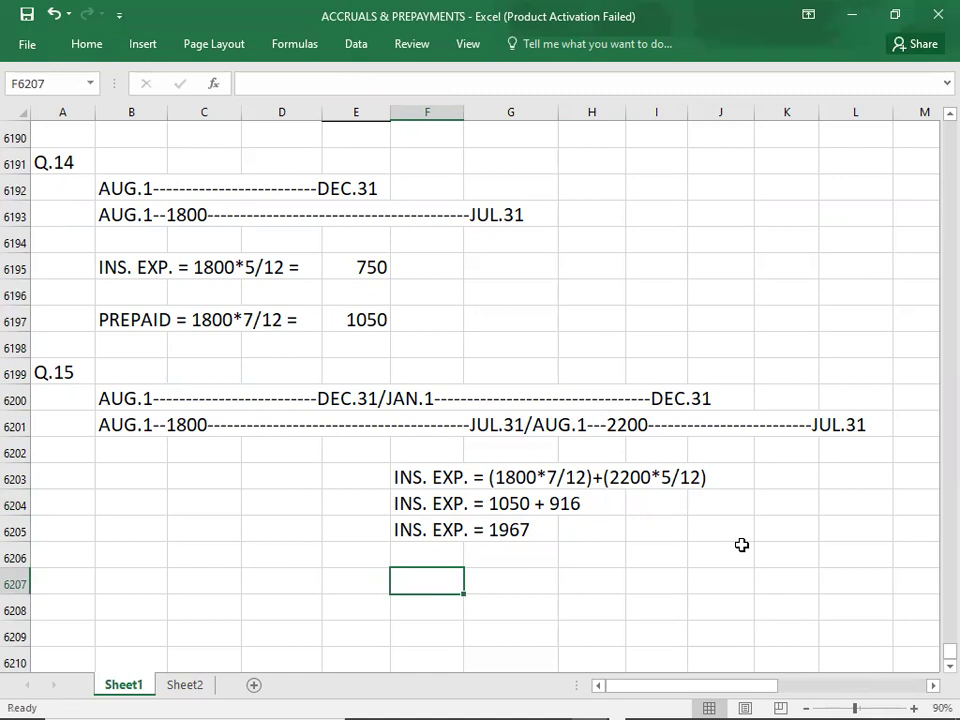
Step: Enter "PREPAID =" in F6207 and select J6199:L6202 to mark the part of the timelines from DEC.31 to JUL.31
{"action": "type", "text": "PREPAID ="}
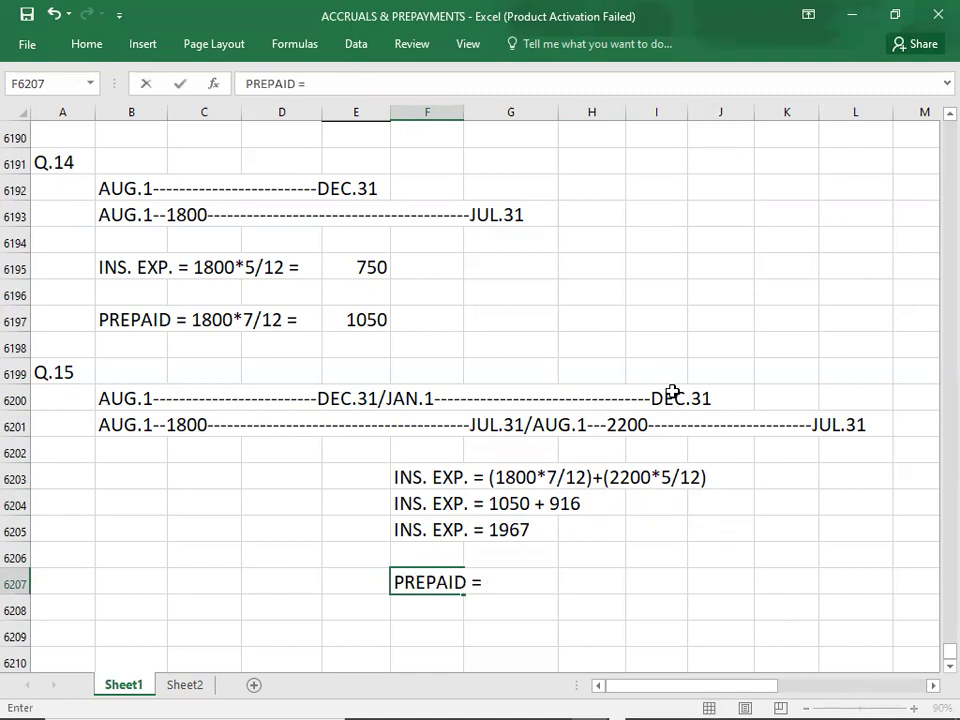
{"action": "left_click", "coordinate": [718, 373]}
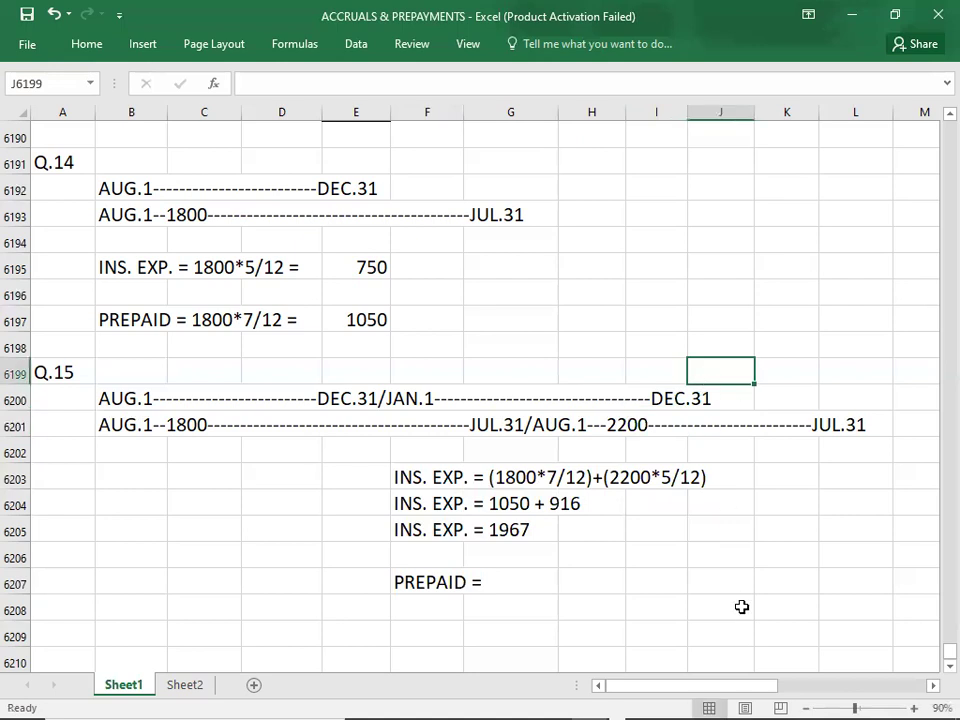
{"action": "key", "text": "shift+Down"}
{"action": "key", "text": "shift+Down"}
{"action": "key", "text": "shift+Down"}
{"action": "key", "text": "shift+Right"}
{"action": "key", "text": "shift+Right"}
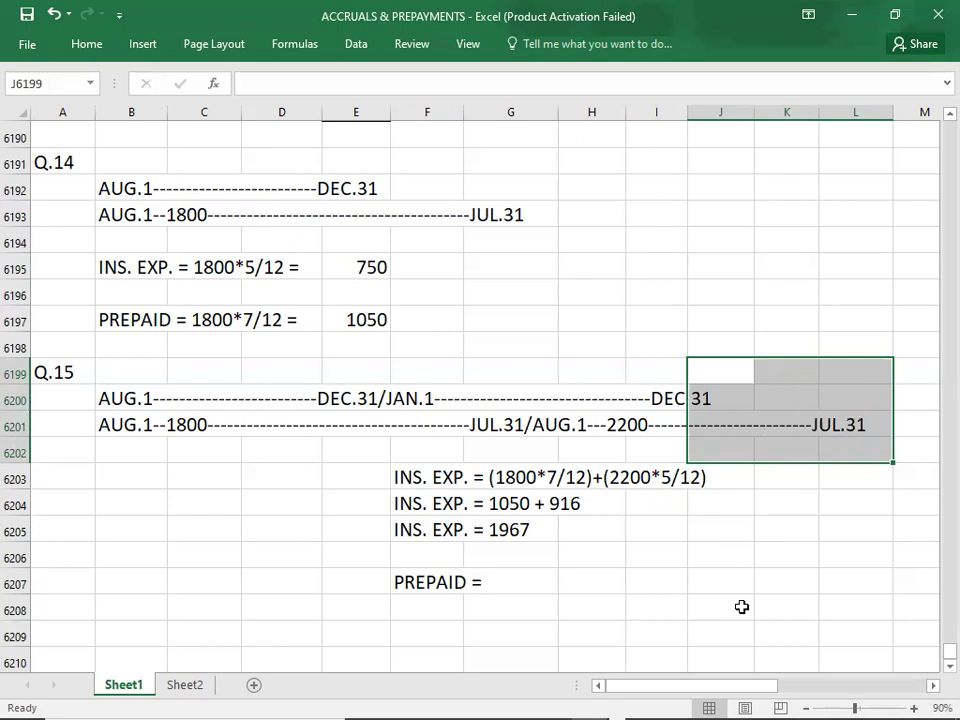
{"action": "double_click", "coordinate": [411, 583]}
{"action": "left_click", "coordinate": [486, 587]}
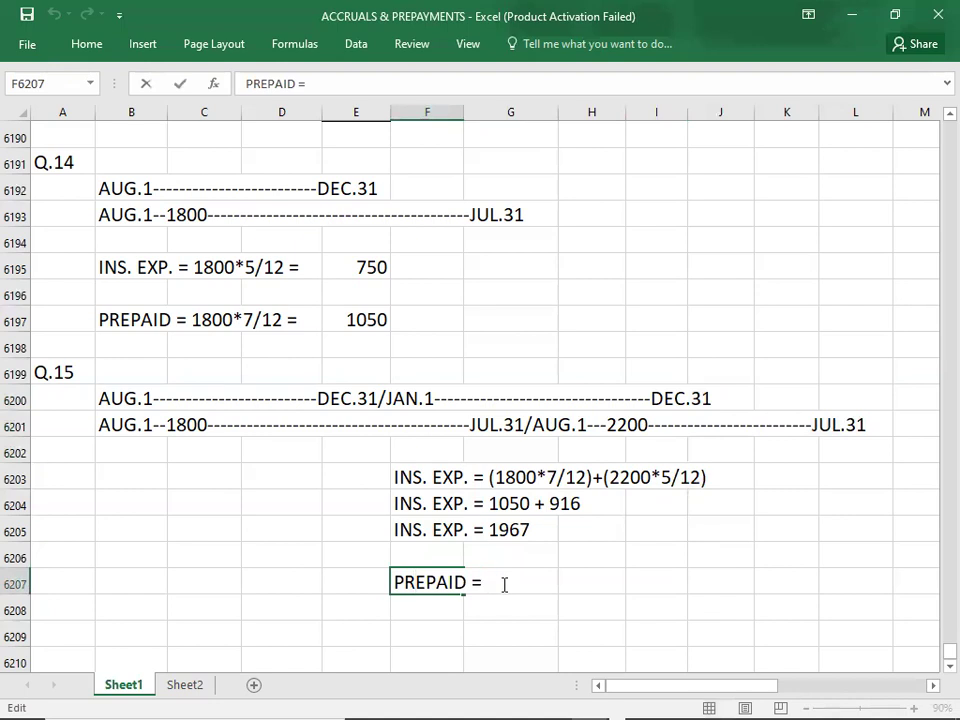
{"action": "type", "text": "20"}
{"action": "key", "text": "BackSpace"}
{"action": "type", "text": "200*7/12"}
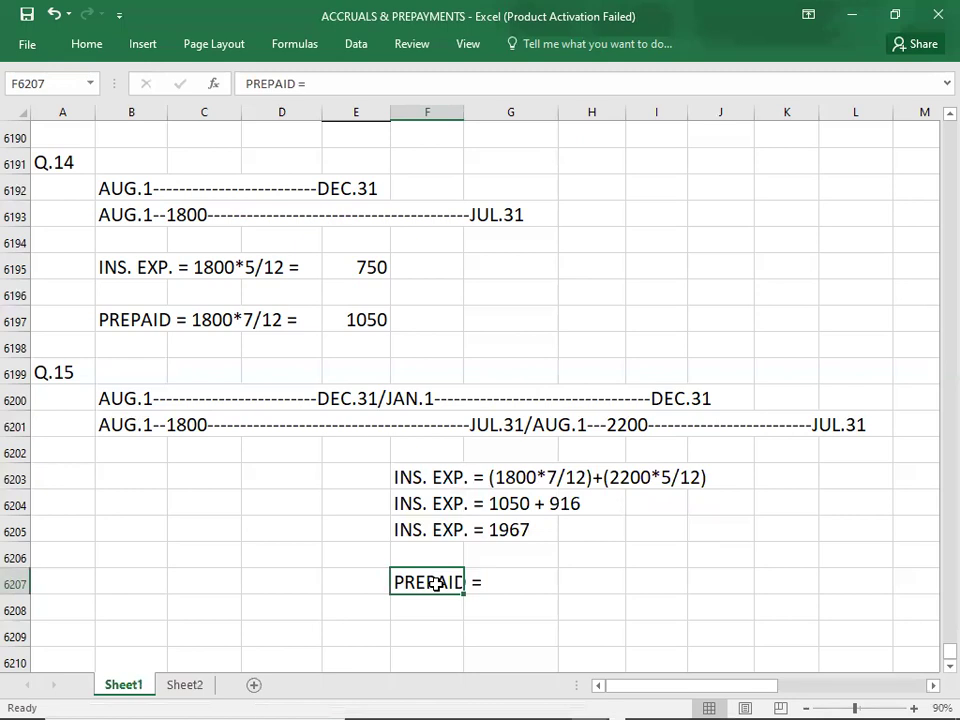
Step: Complete the Q.15 prepaid working in F6207 so that it reads "PREPAID = 2200*7/12 = 1283"
{"action": "key", "text": "F2"}
{"action": "type", "text": "22"}
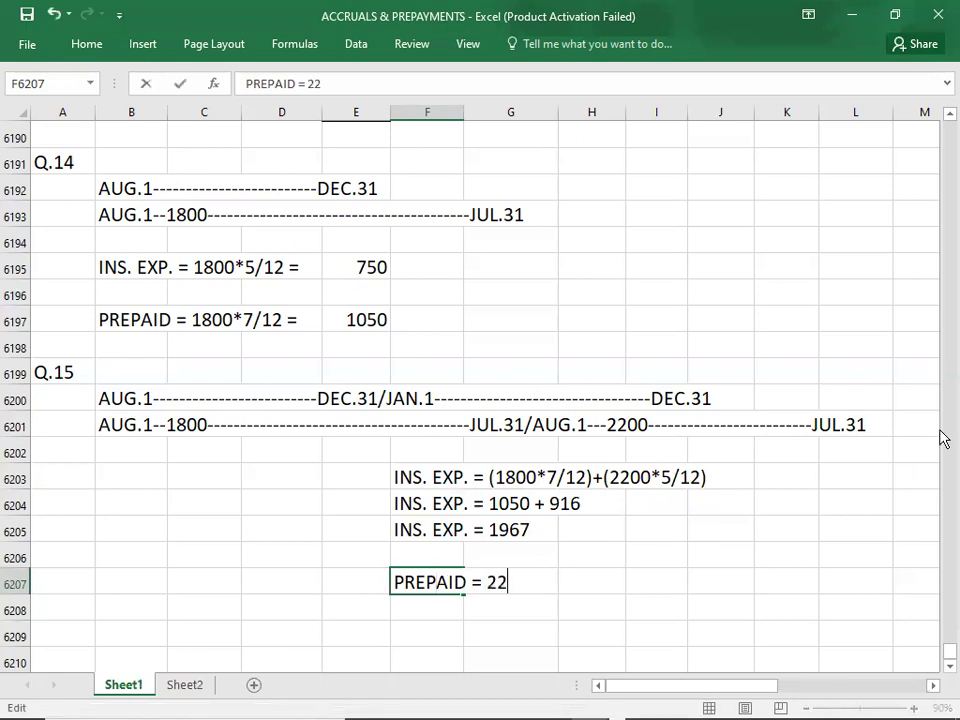
{"action": "type", "text": "00*7/12"}
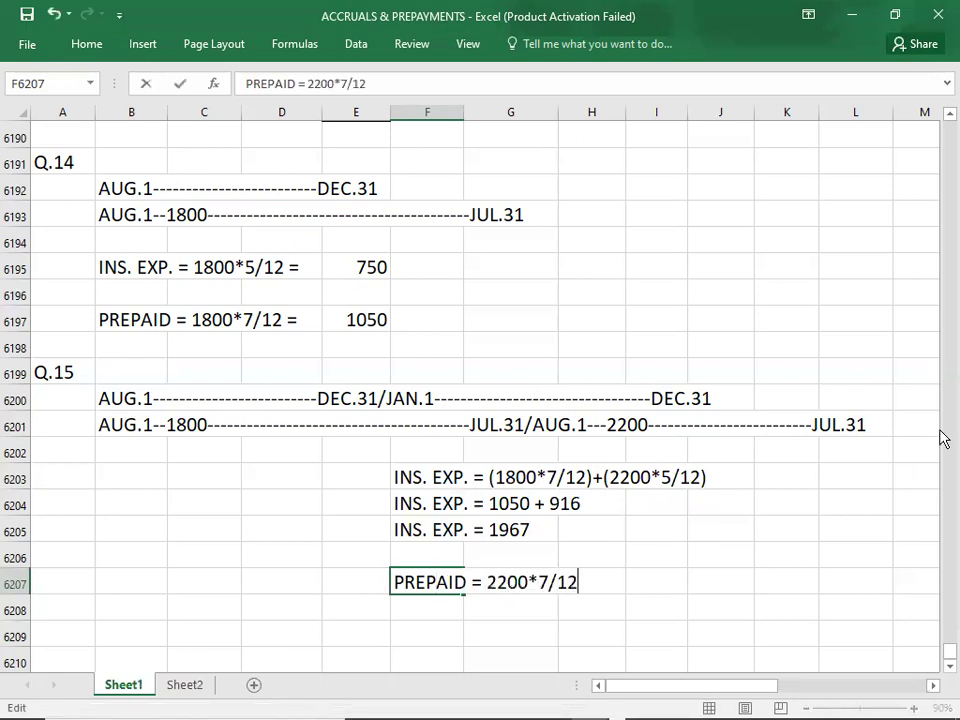
{"action": "type", "text": " = 1283"}
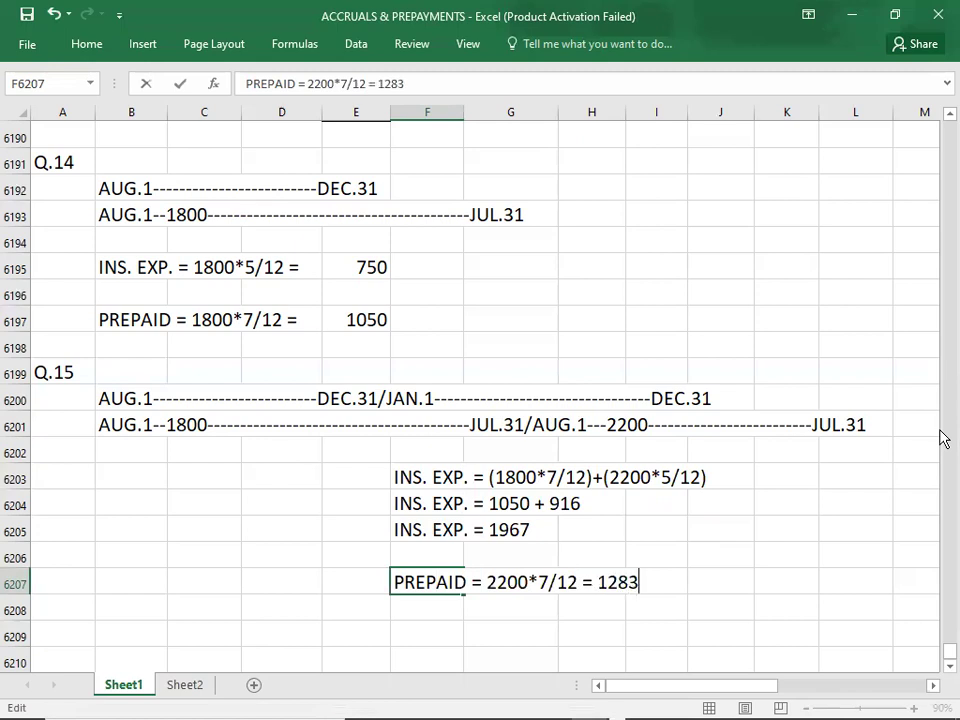
{"action": "key", "text": "Return"}
{"action": "key", "text": "Return"}
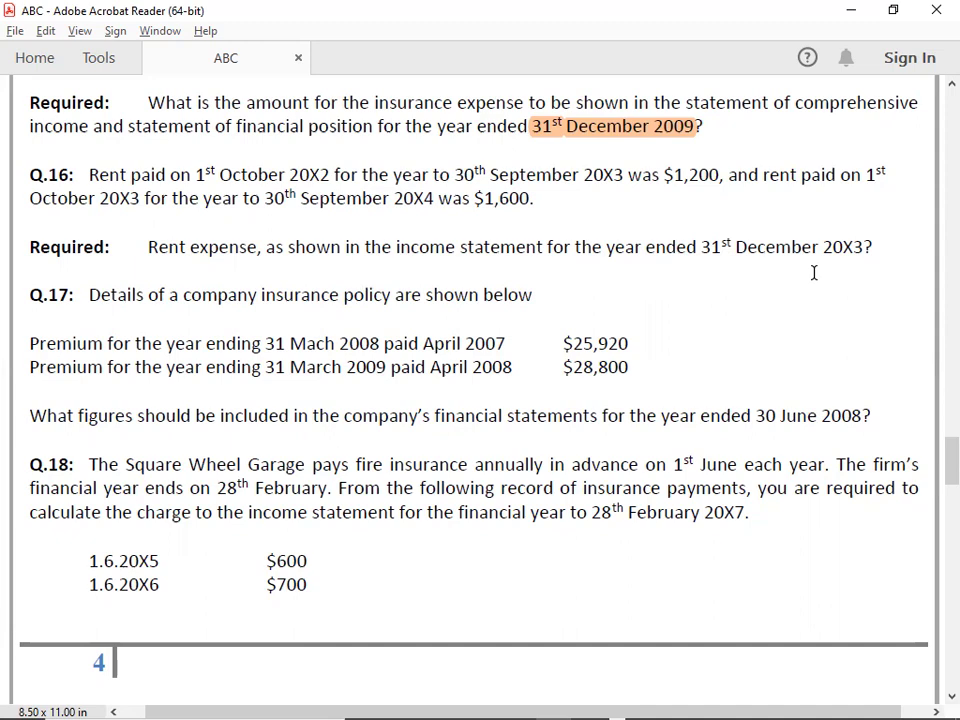
Step: Return from the PDF to the Excel sheet and label the next question Q.16 in A6209
{"action": "key", "text": "alt+Tab"}
{"action": "key", "text": "alt+Tab"}
{"action": "key", "text": "Down"}
{"action": "key", "text": "Down"}
{"action": "key", "text": "Down"}
{"action": "key", "text": "Down"}
{"action": "key", "text": "Down"}
{"action": "key", "text": "Down"}
{"action": "key", "text": "Down"}
{"action": "key", "text": "Down"}
{"action": "key", "text": "Down"}
{"action": "key", "text": "Down"}
{"action": "key", "text": "Down"}
{"action": "key", "text": "Down"}
{"action": "key", "text": "Down"}
{"action": "key", "text": "Down"}
{"action": "key", "text": "Down"}
{"action": "key", "text": "Down"}
{"action": "key", "text": "Down"}
{"action": "key", "text": "Down"}
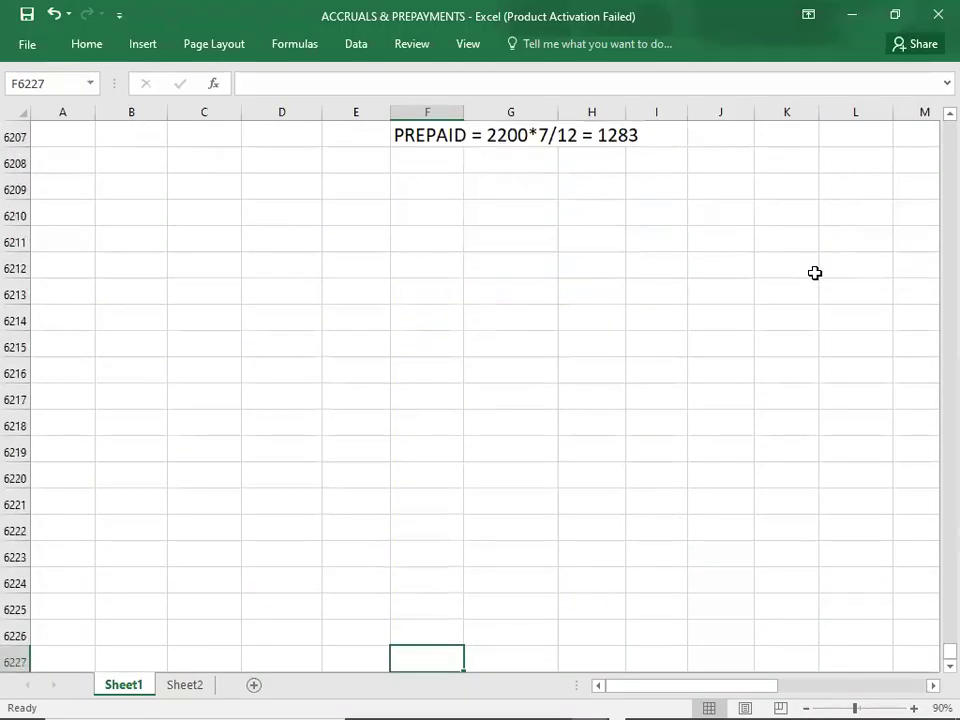
{"action": "key", "text": "Down"}
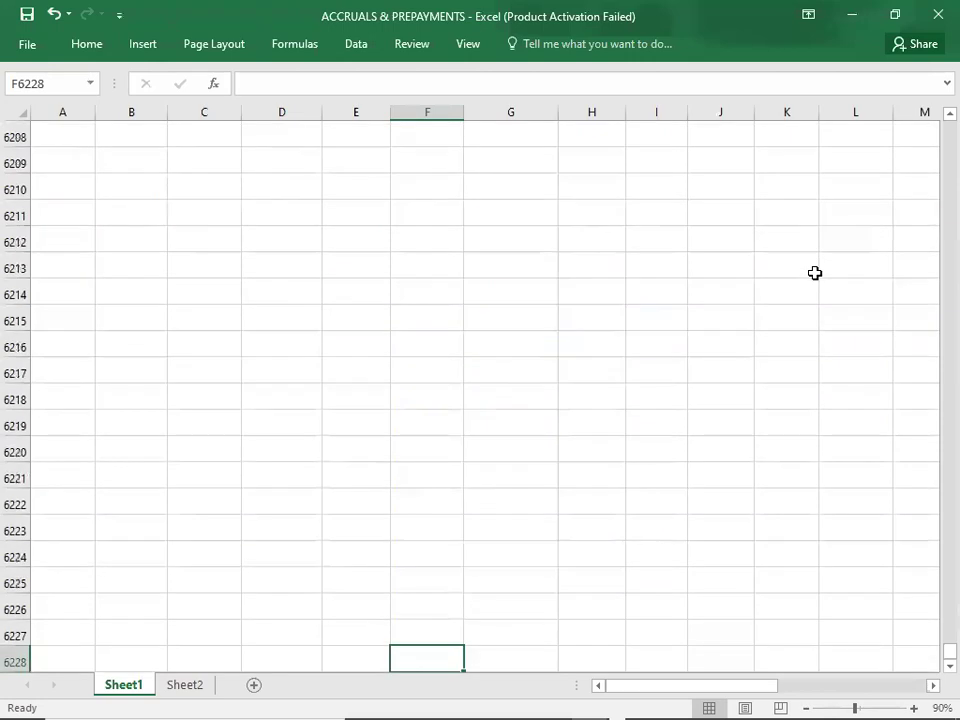
{"action": "left_click", "coordinate": [70, 157]}
{"action": "type", "text": "Q.1"}
{"action": "key", "text": "Return"}
Step: Enter the Q.16 accounting-year timeline in D6210, with JAN.1 and DEC.31 joined by a long row of dashes
{"action": "key", "text": "Right"}
{"action": "key", "text": "Right"}
{"action": "key", "text": "Right"}
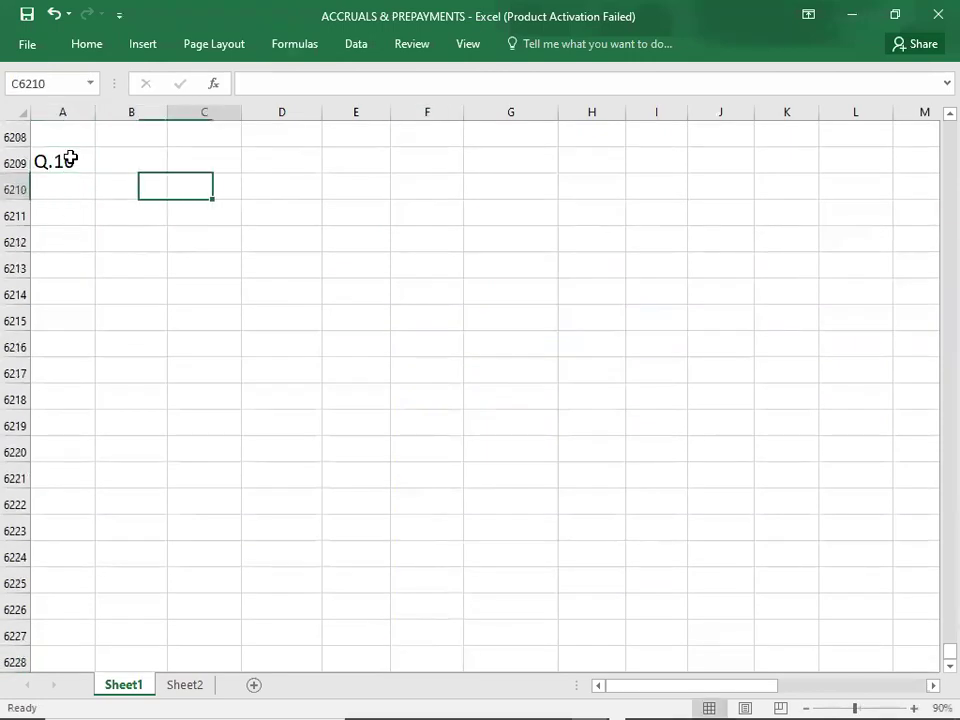
{"action": "type", "text": "JAN"}
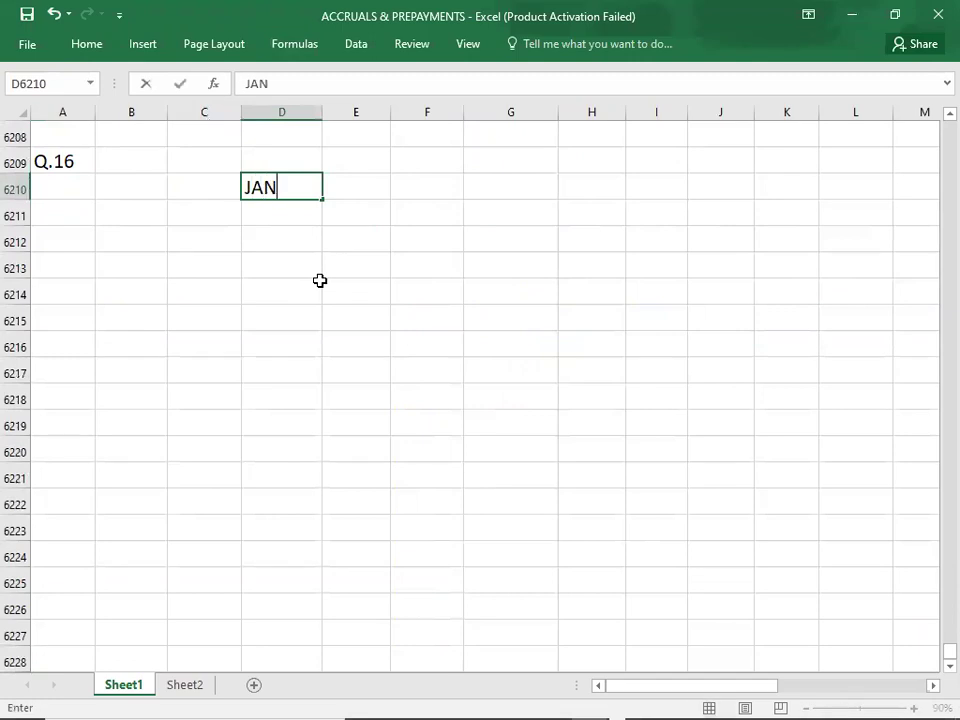
{"action": "type", "text": ".1--------------------------------------"}
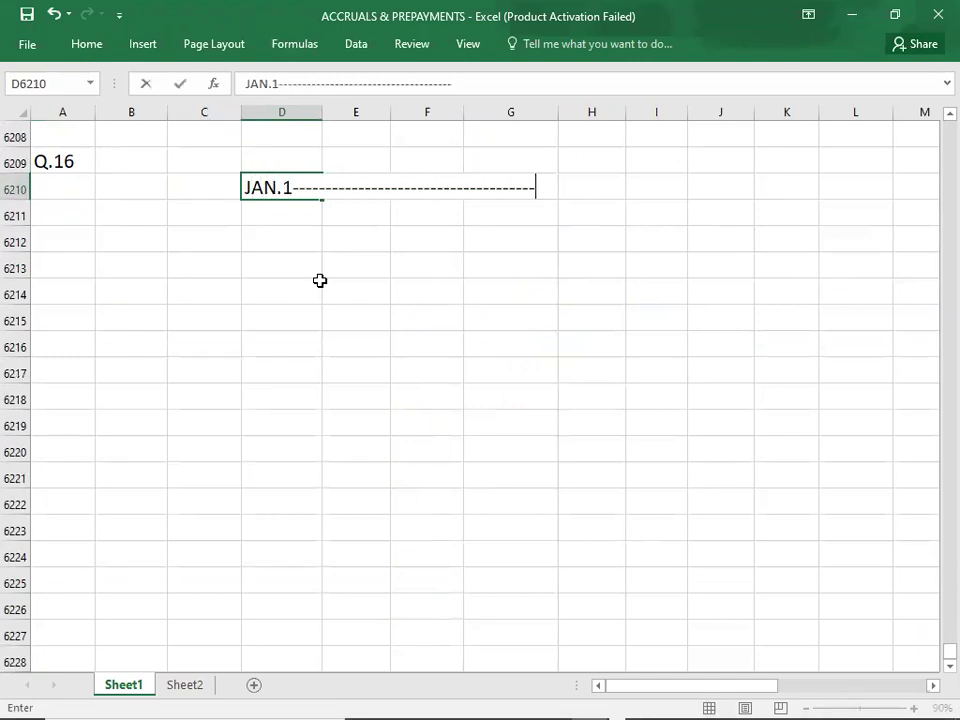
{"action": "type", "text": "---DEC.31"}
{"action": "key", "text": "Return"}
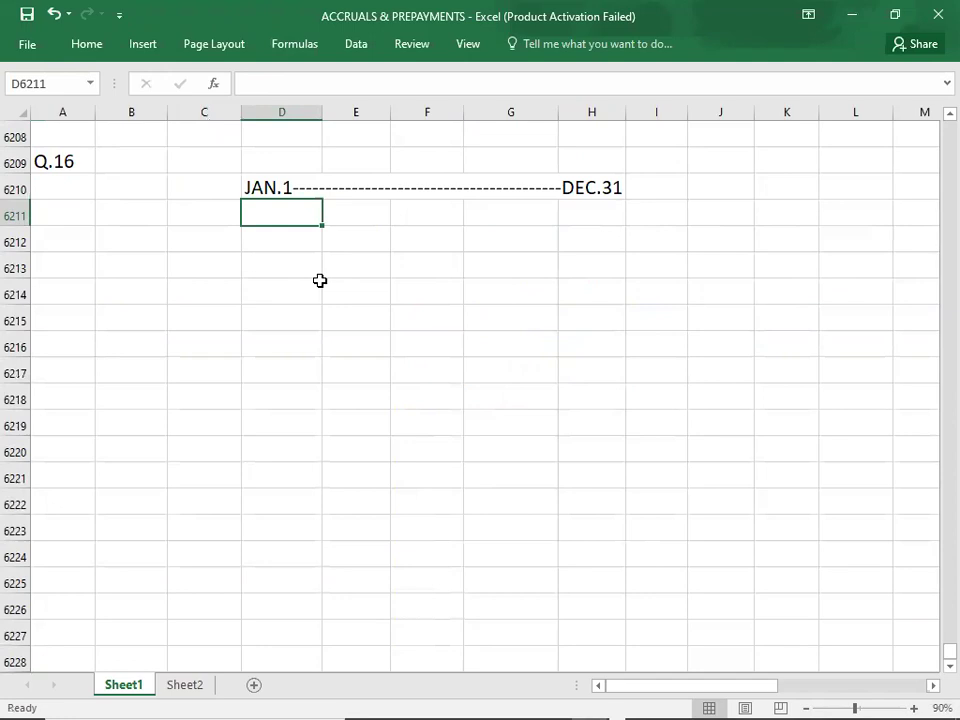
Step: Check the year end of Q.16 in the PDF and add the year 20X3 above the Excel timeline in F6209
{"action": "key", "text": "alt+Tab"}
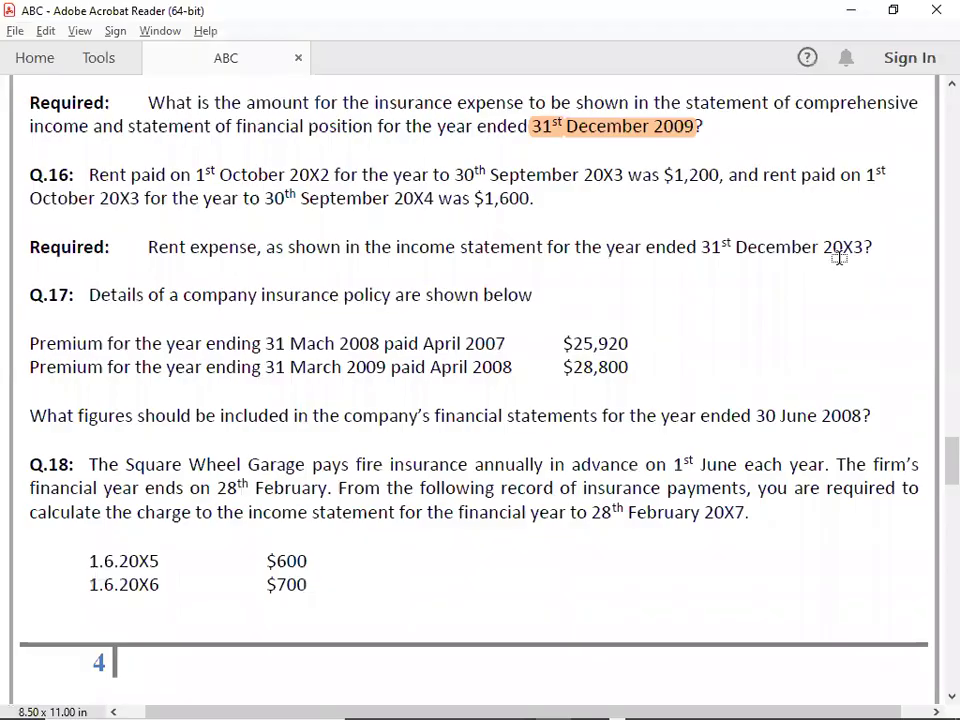
{"action": "key", "text": "alt+Tab"}
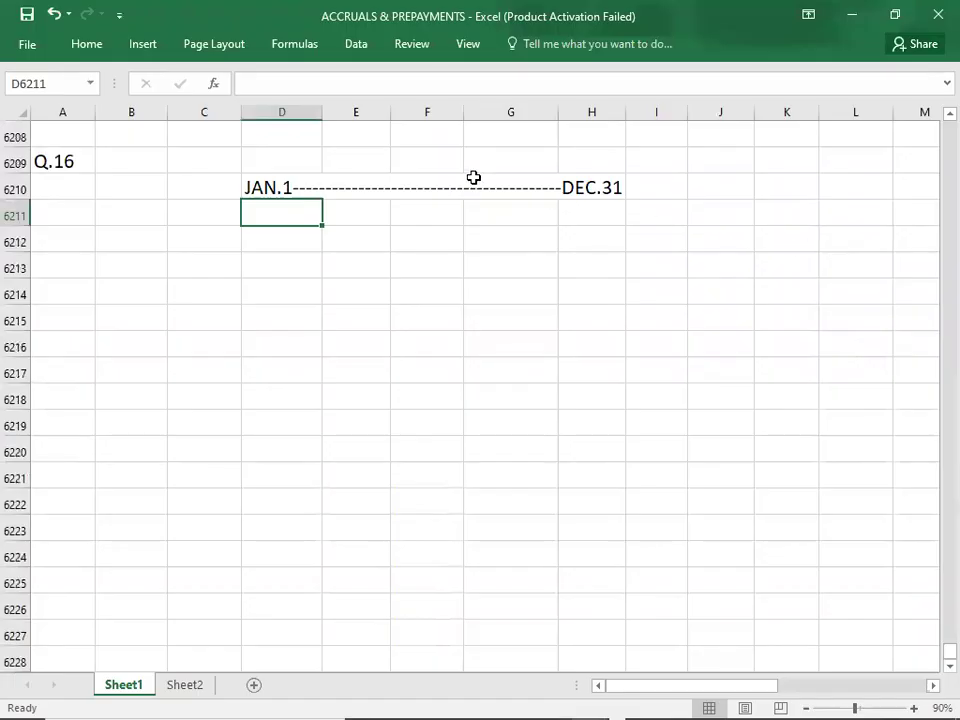
{"action": "left_click", "coordinate": [444, 164]}
{"action": "type", "text": "20"}
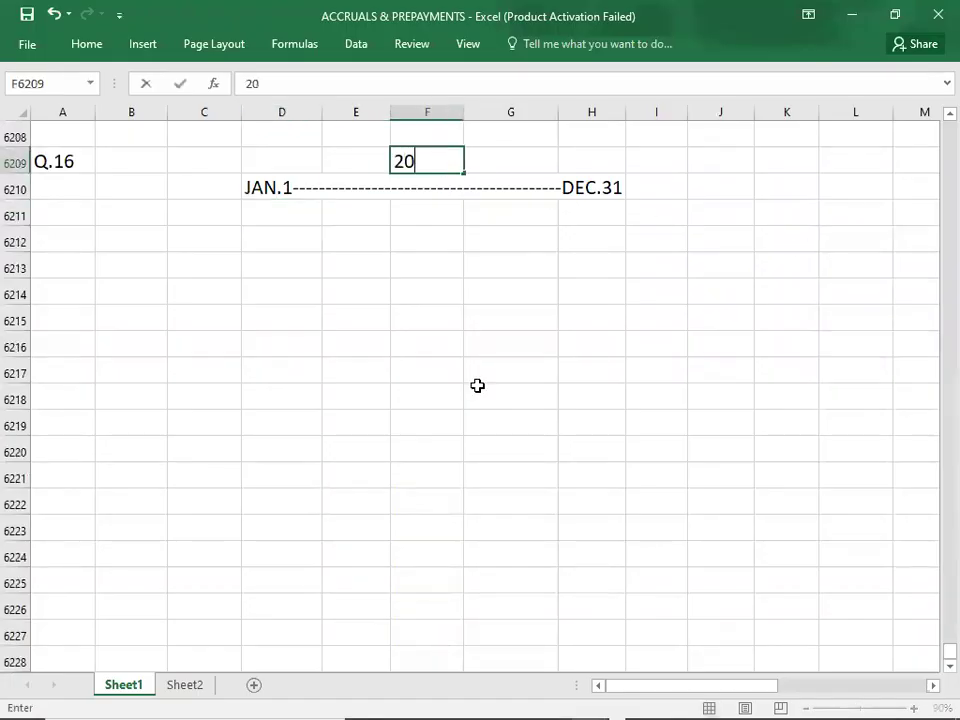
{"action": "type", "text": "X3"}
{"action": "key", "text": "Return"}
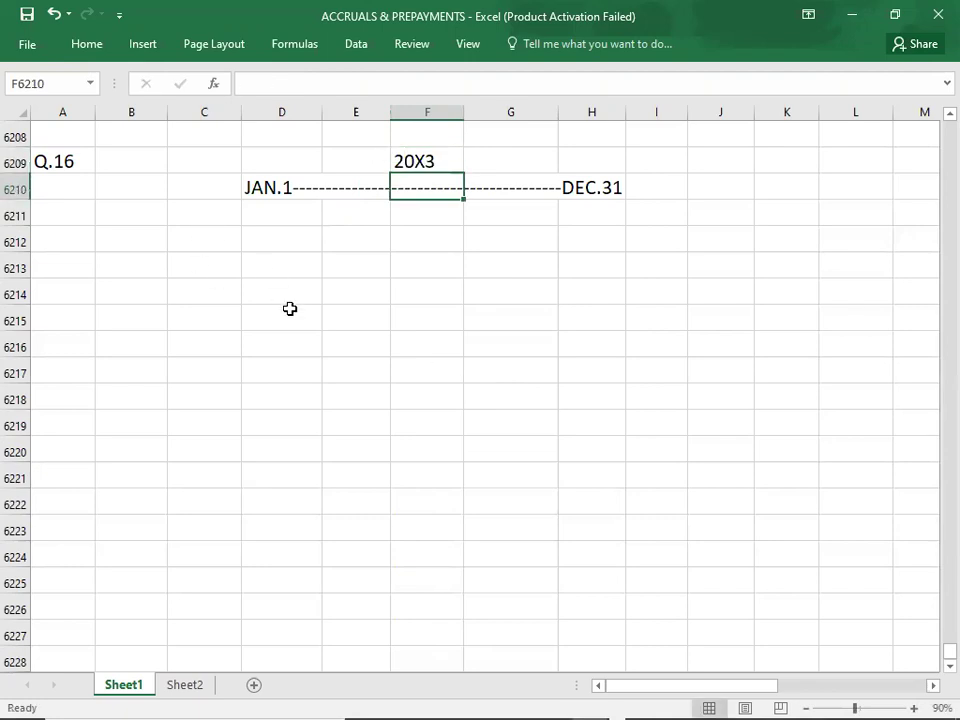
Step: Check the Q.16 rent details in the PDF and start the payment timeline in B6211 with OCT.1, 1200 and a long row of dashes
{"action": "key", "text": "alt+Tab"}
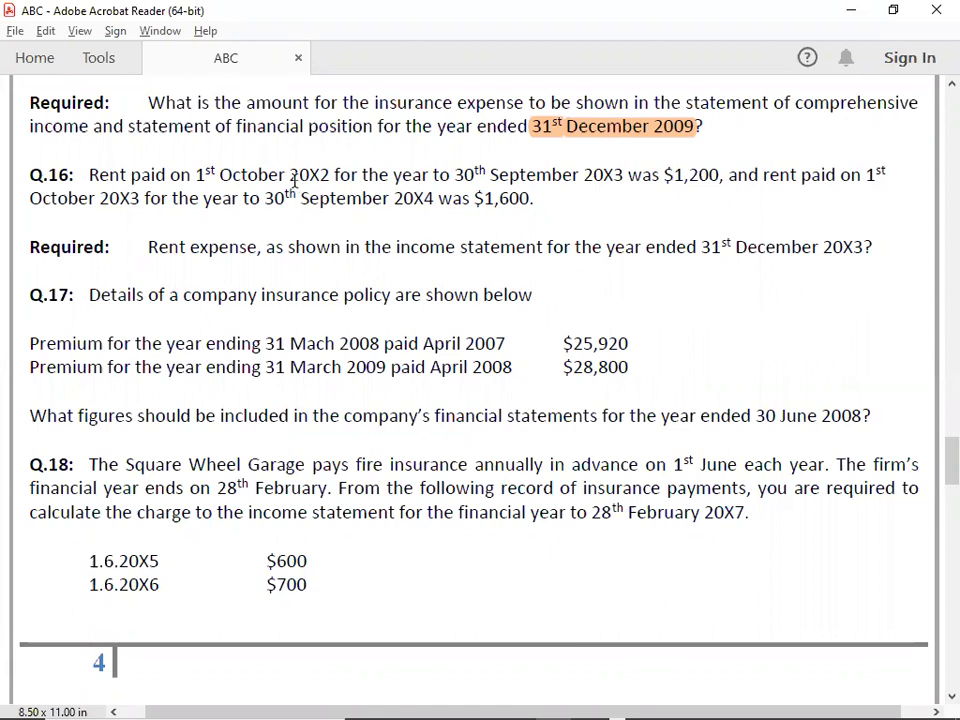
{"action": "key", "text": "alt+Tab"}
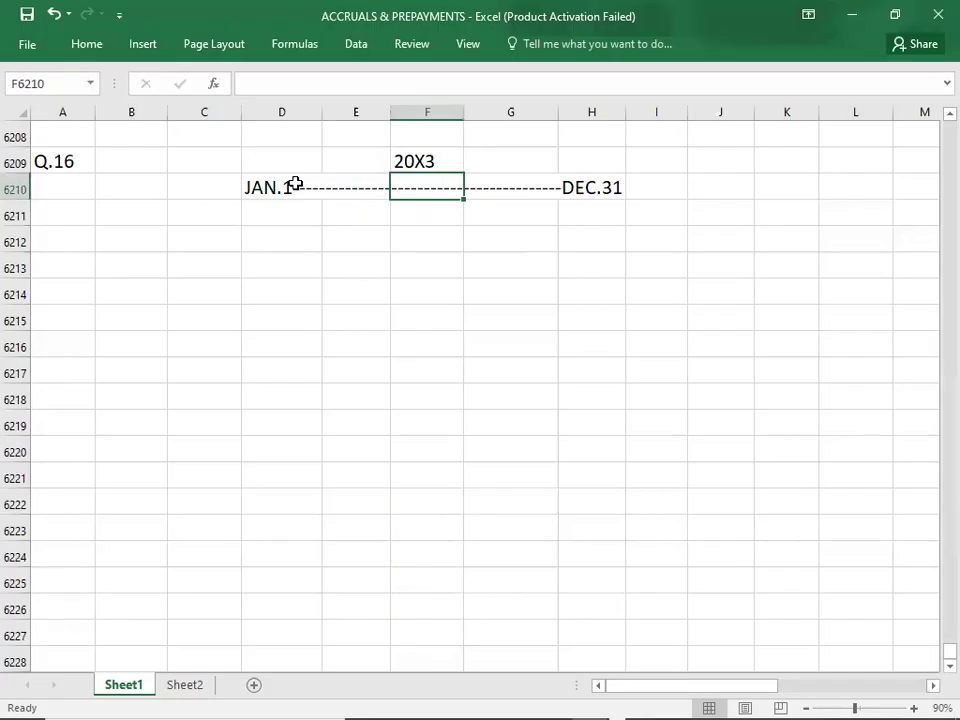
{"action": "left_click", "coordinate": [142, 222]}
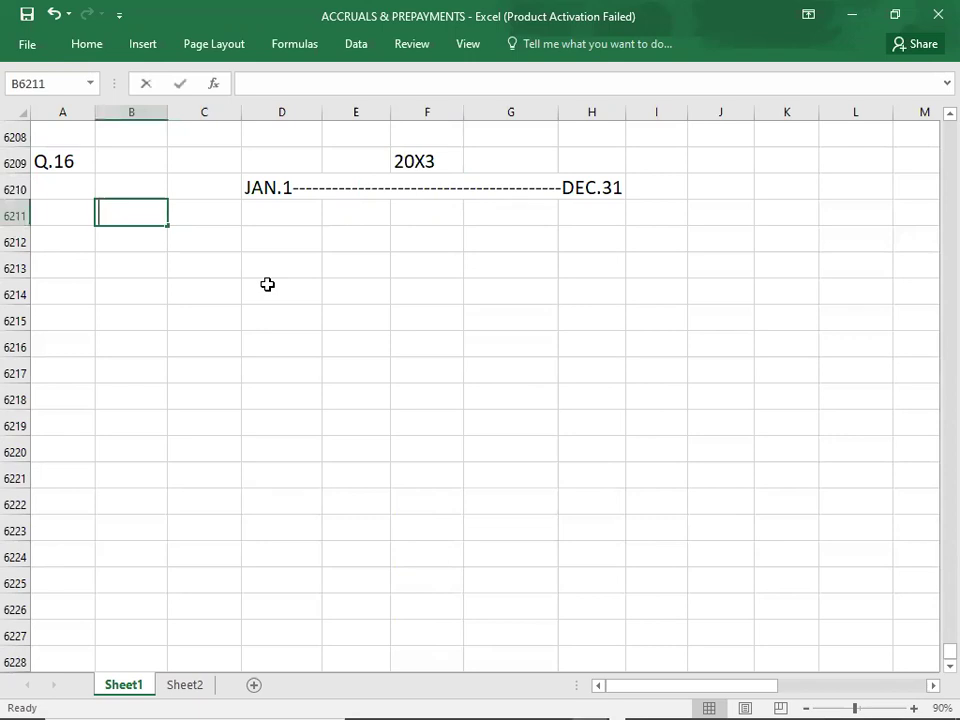
{"action": "type", "text": "OCT.1"}
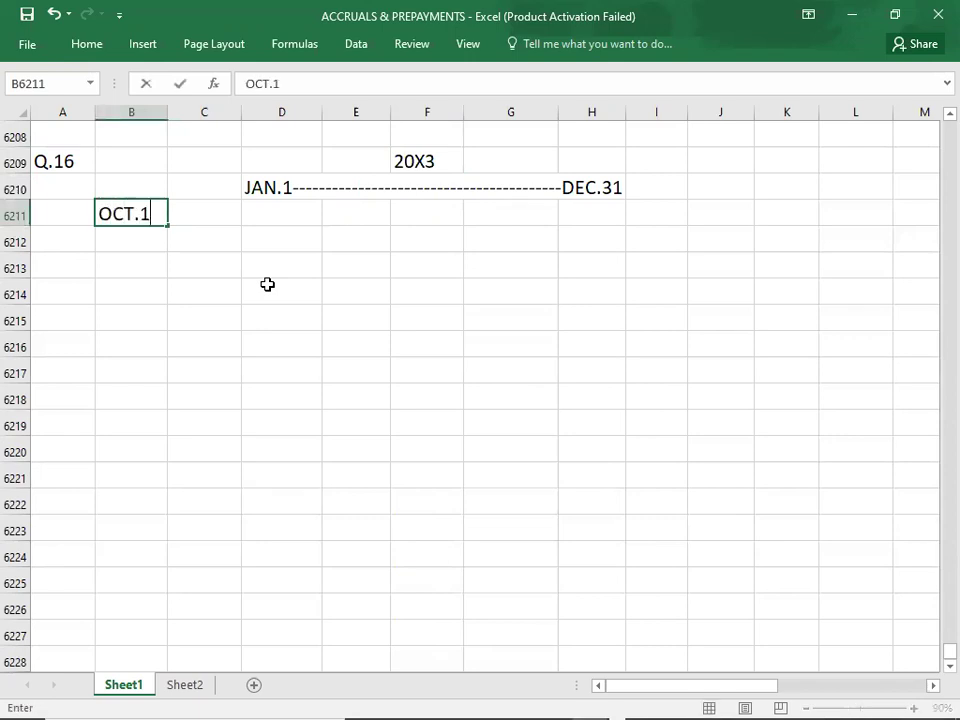
{"action": "type", "text": "---"}
{"action": "key", "text": "alt+Tab"}
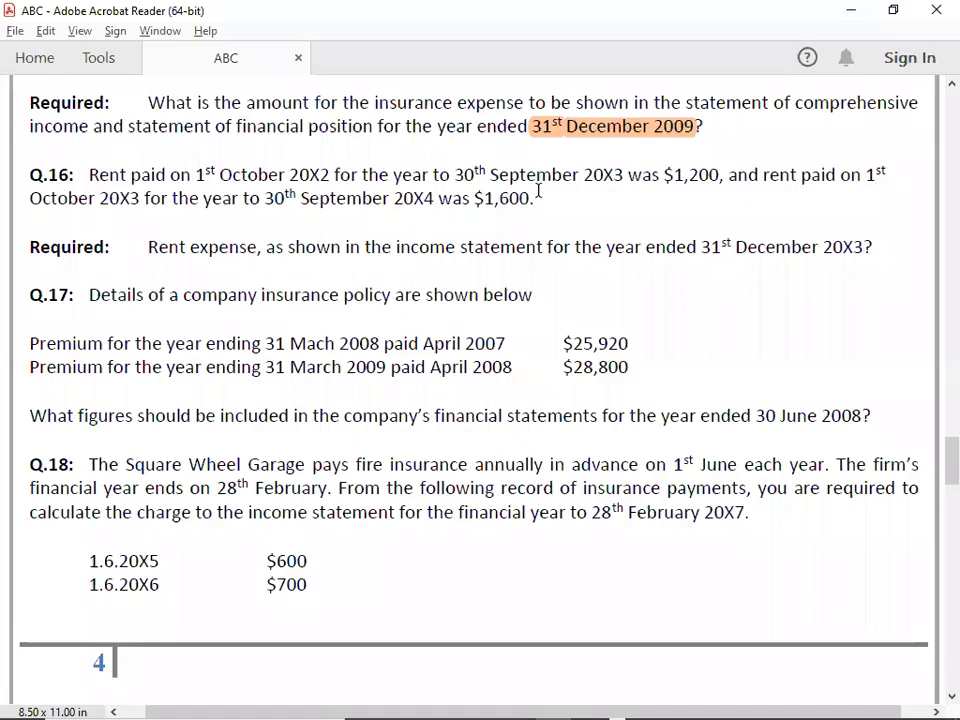
{"action": "key", "text": "alt+Tab"}
{"action": "type", "text": "120"}
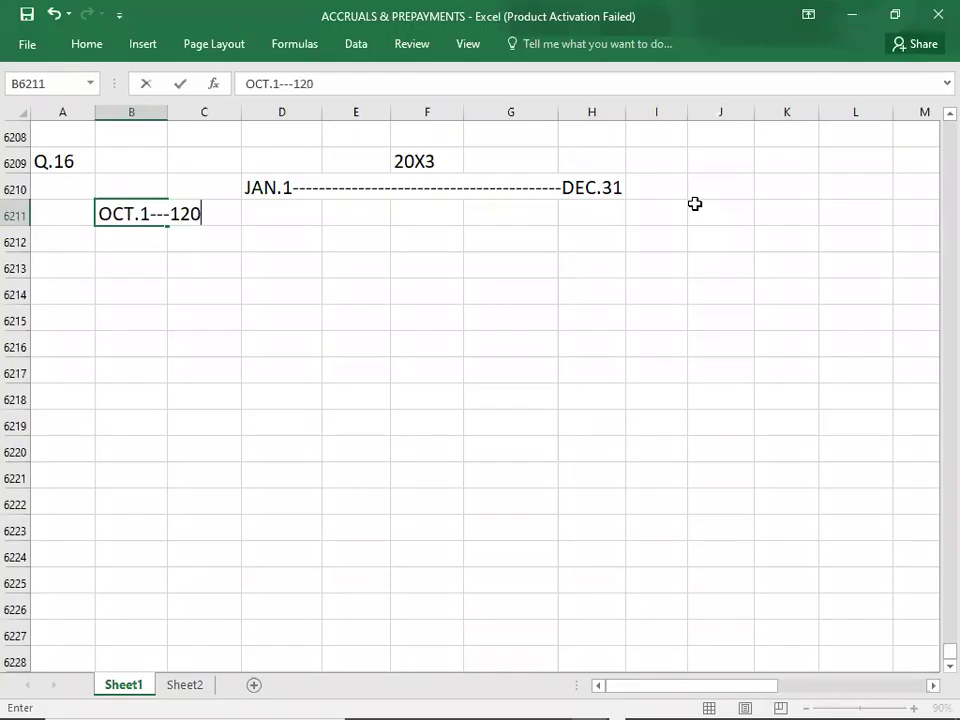
{"action": "type", "text": "0-----------------------------"}
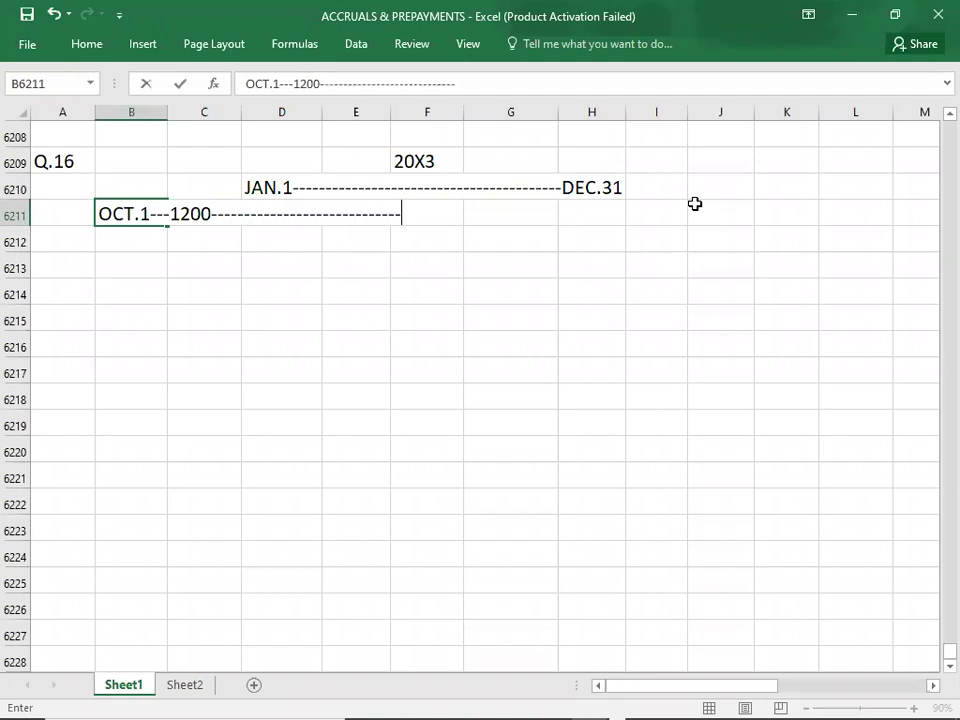
Step: Consult the PDF again and finish the B6211 timeline with SEP.30/OCT.1, the 1600 payment, a row of dashes and a closing SEP.30
{"action": "key", "text": "alt+Tab"}
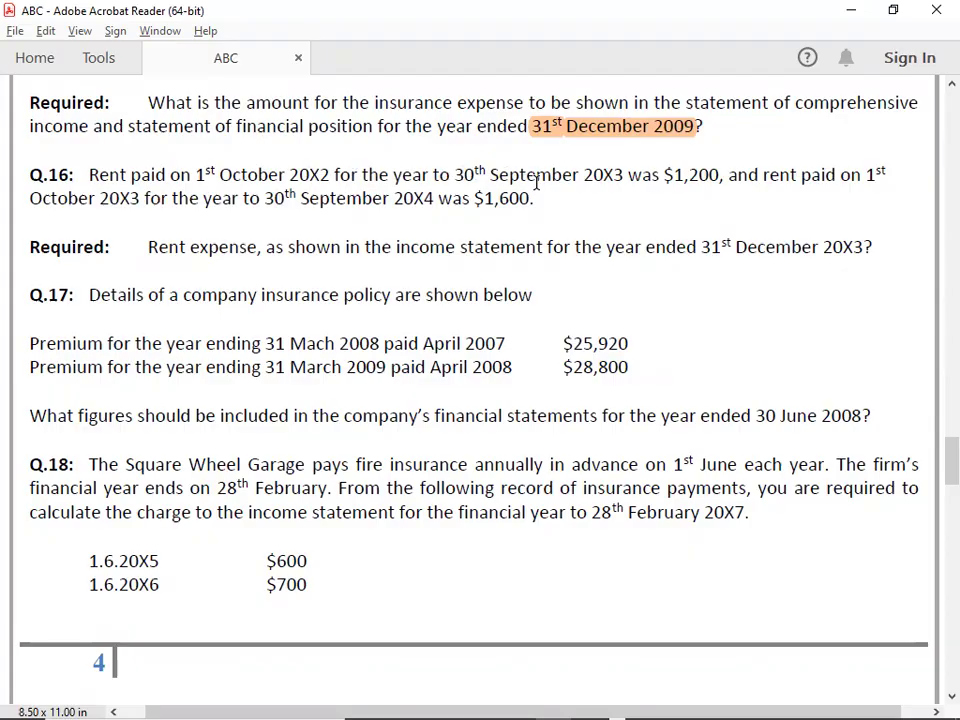
{"action": "key", "text": "alt+Tab"}
{"action": "type", "text": "SEP.30/"}
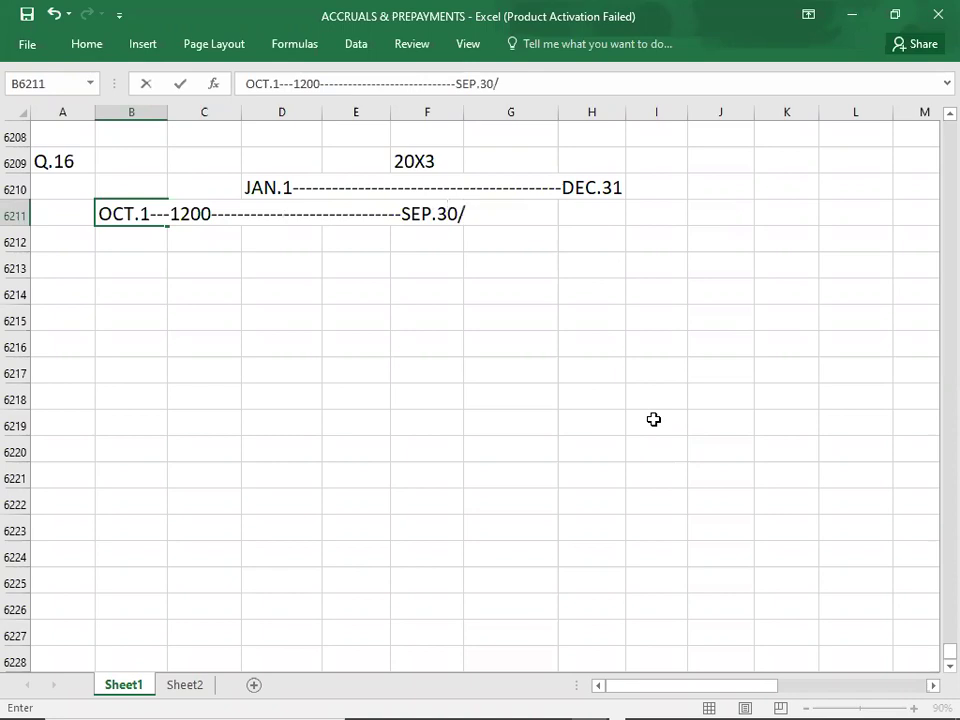
{"action": "key", "text": "alt+Tab"}
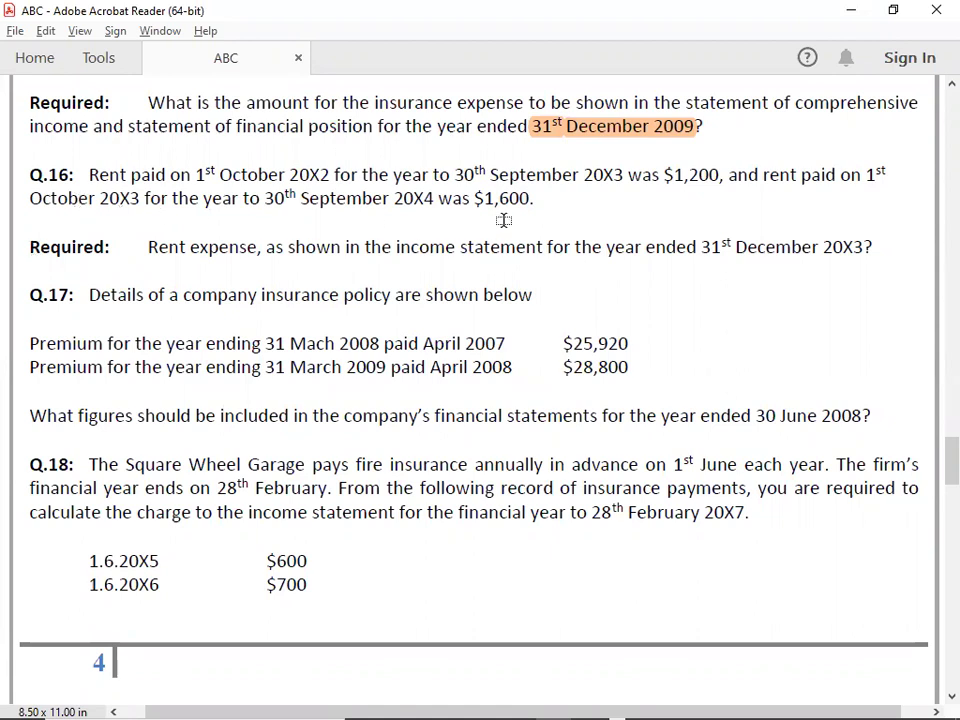
{"action": "key", "text": "alt+Tab"}
{"action": "type", "text": "OCT.1 "}
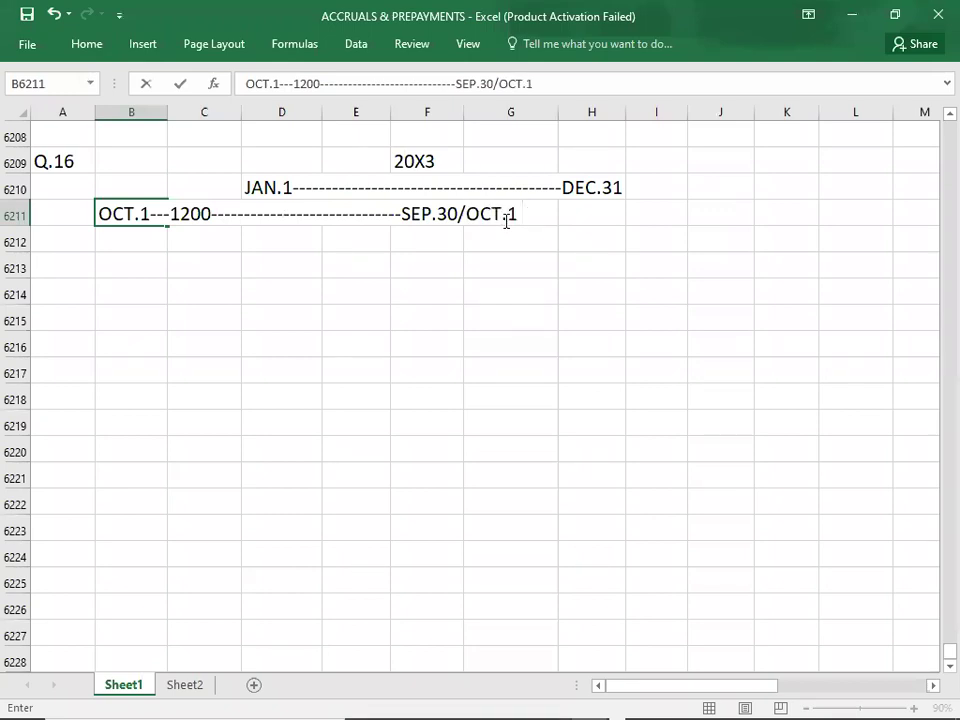
{"action": "type", "text": "----1600--------------------------"}
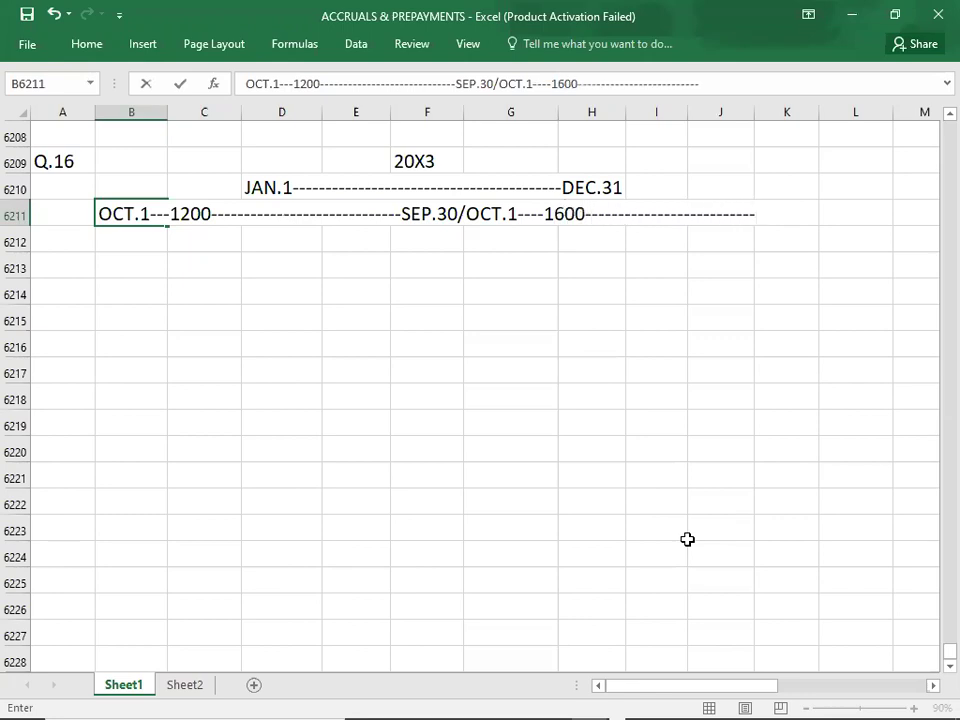
{"action": "type", "text": "SEP.30"}
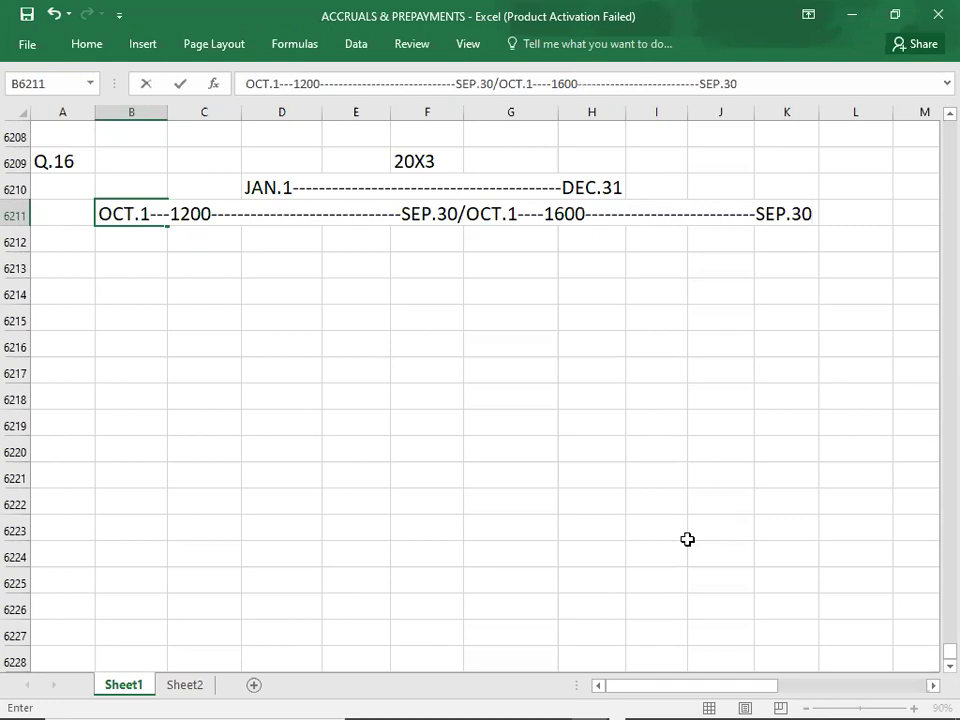
{"action": "key", "text": "Return"}
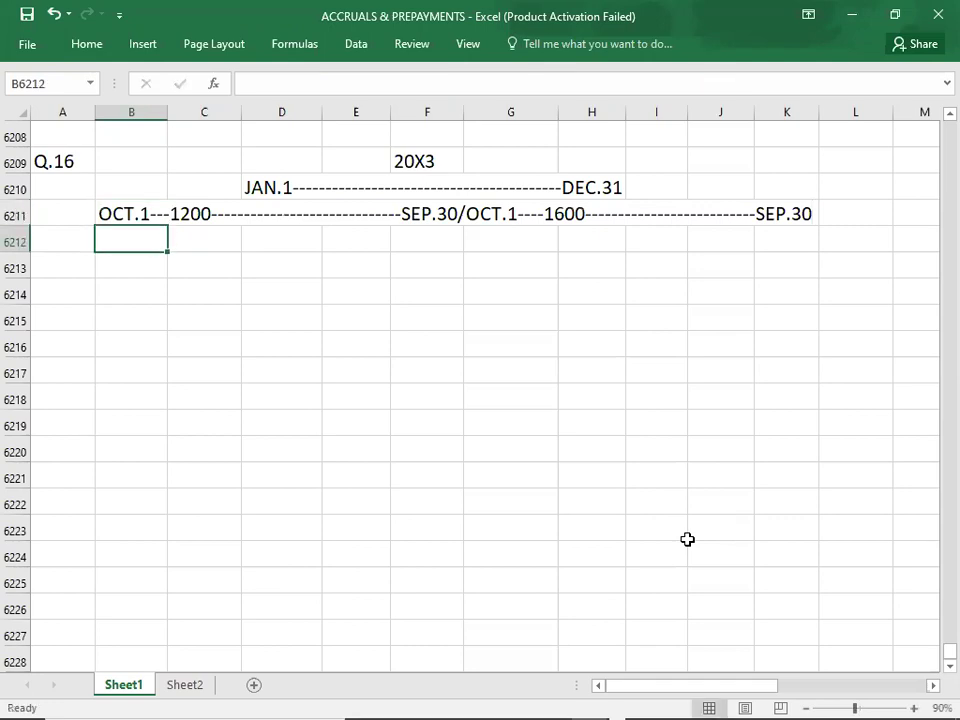
Step: Compare the rent periods in the PDF with the Excel timelines and examine how the 1200 payment overlaps the January to December year
{"action": "key", "text": "alt+Tab"}
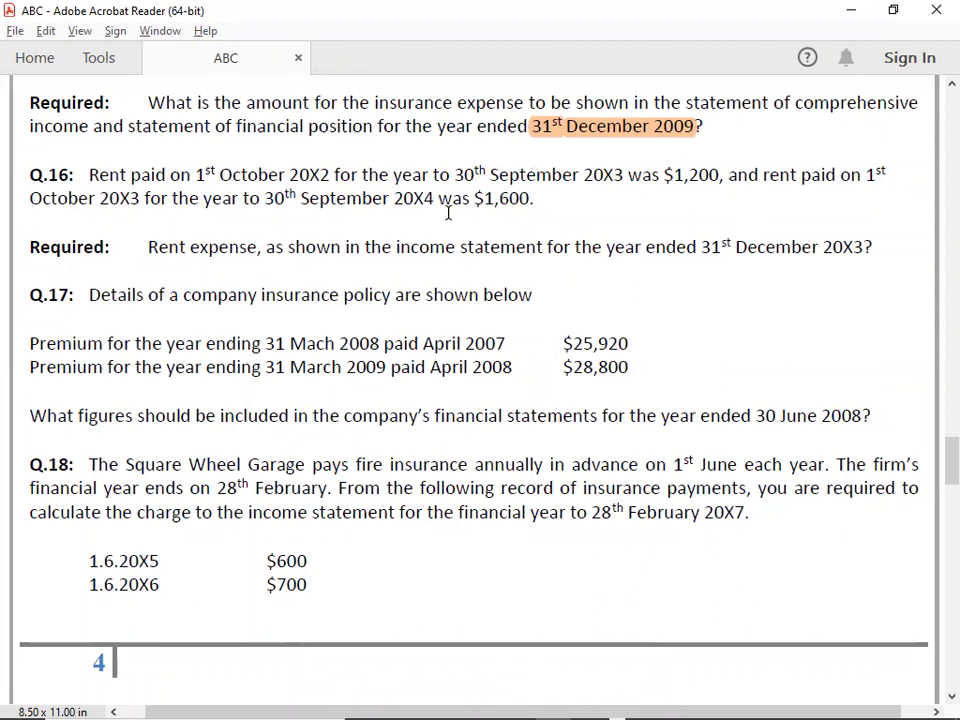
{"action": "key", "text": "alt+Tab"}
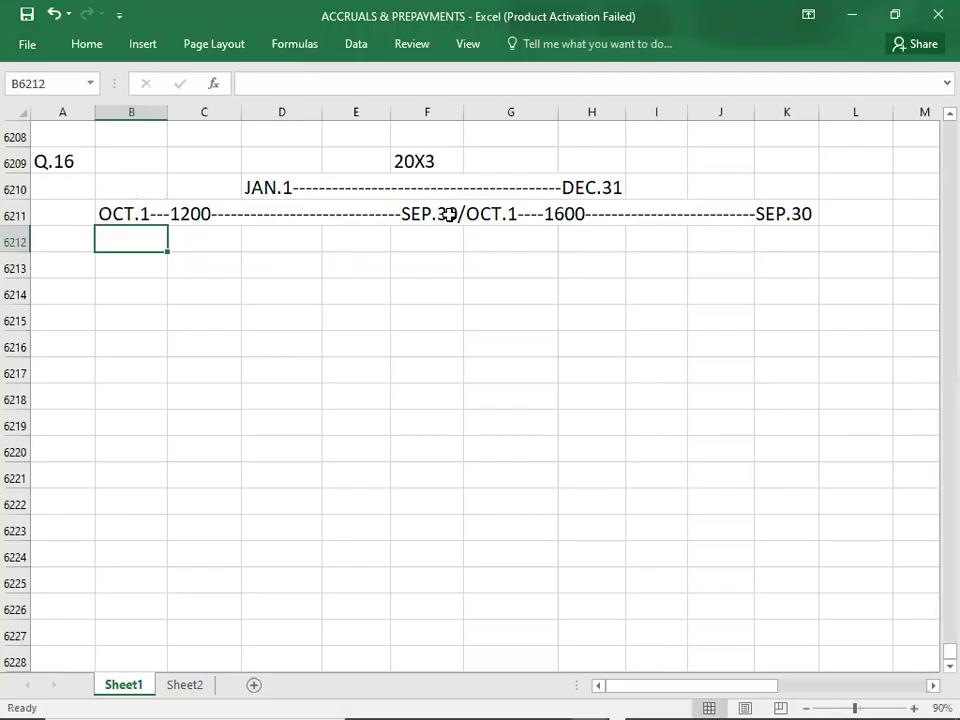
{"action": "left_click", "coordinate": [462, 275]}
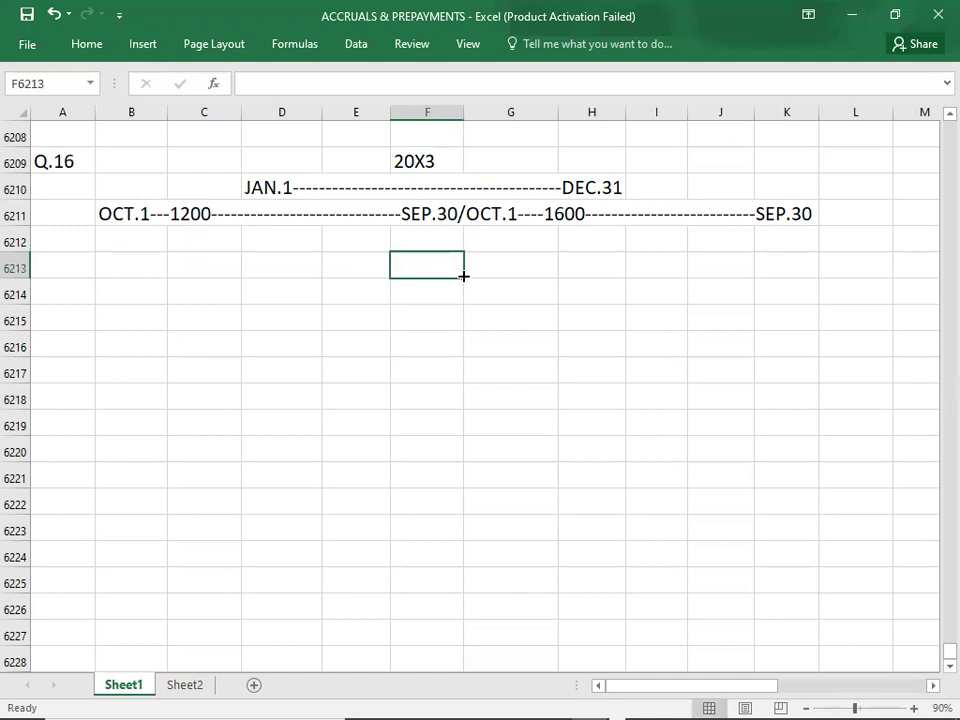
{"action": "left_click", "coordinate": [259, 187]}
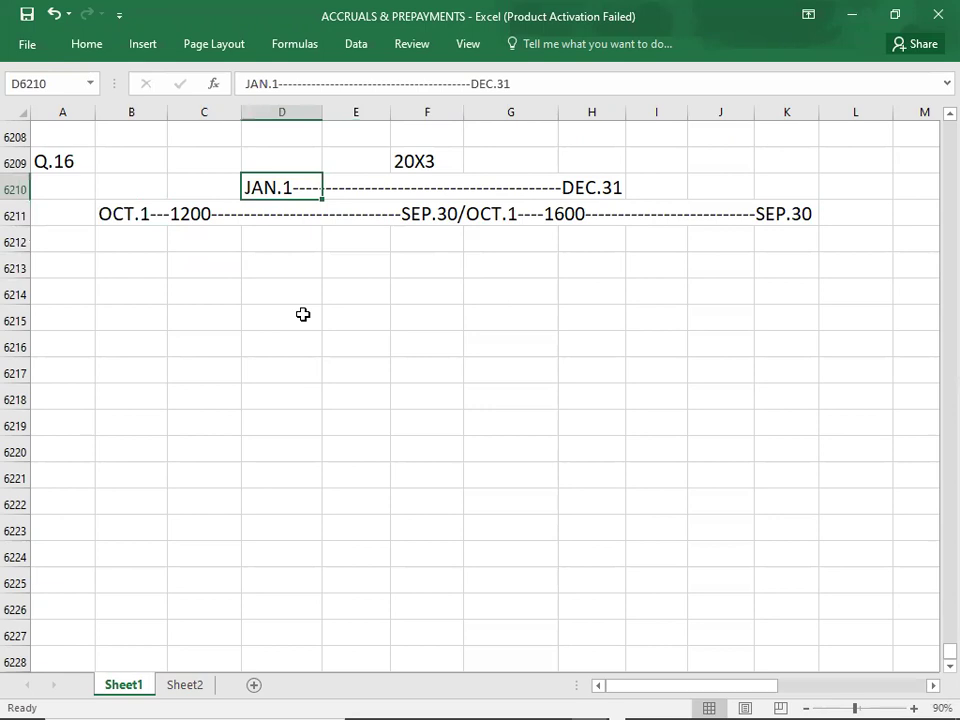
{"action": "key", "text": "shift+Down"}
{"action": "key", "text": "shift+Right"}
{"action": "key", "text": "shift+Right"}
{"action": "key", "text": "shift+Right"}
{"action": "key", "text": "shift+Right"}
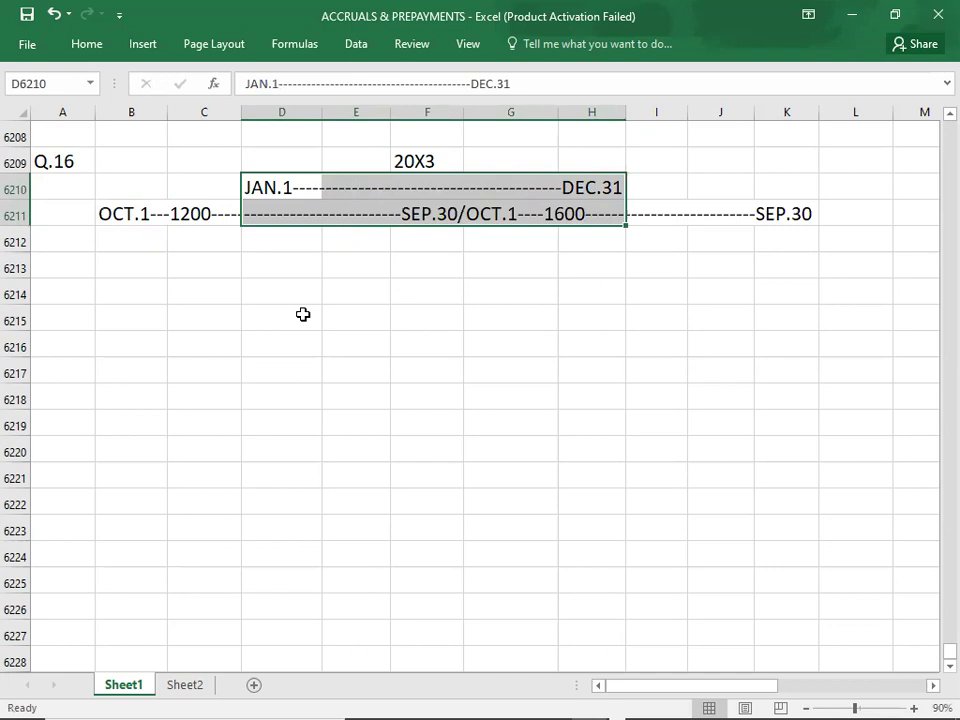
{"action": "key", "text": "shift+Left"}
{"action": "key", "text": "shift+Left"}
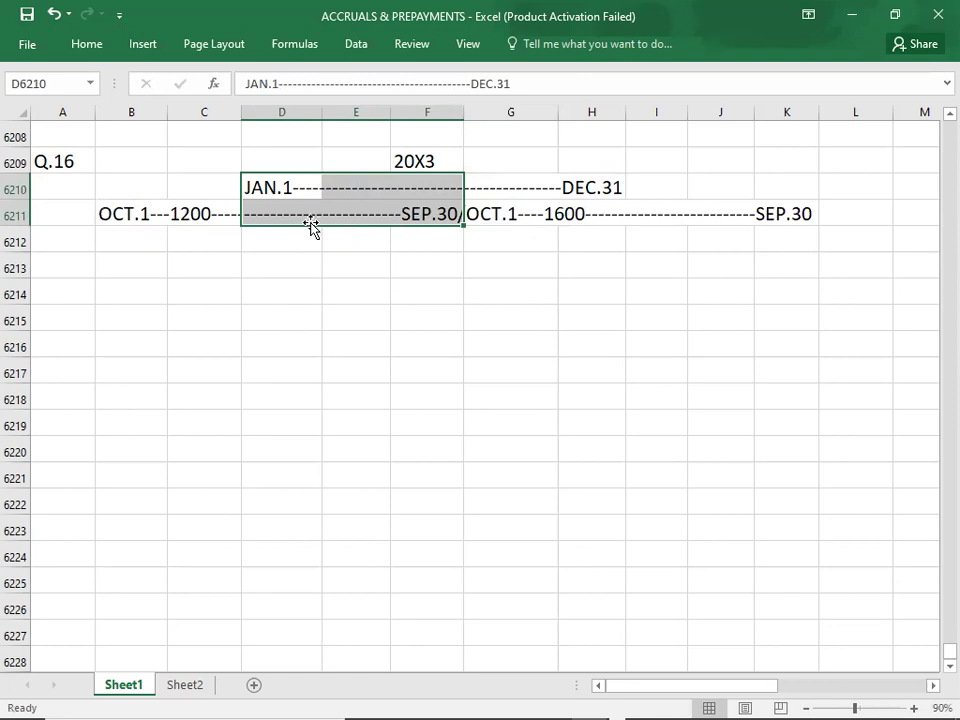
Step: Check what Q.16 requires in the PDF and start the rent expense working in D6213 as "RENT EXP. = (1200*9/12)+("
{"action": "left_click", "coordinate": [306, 262]}
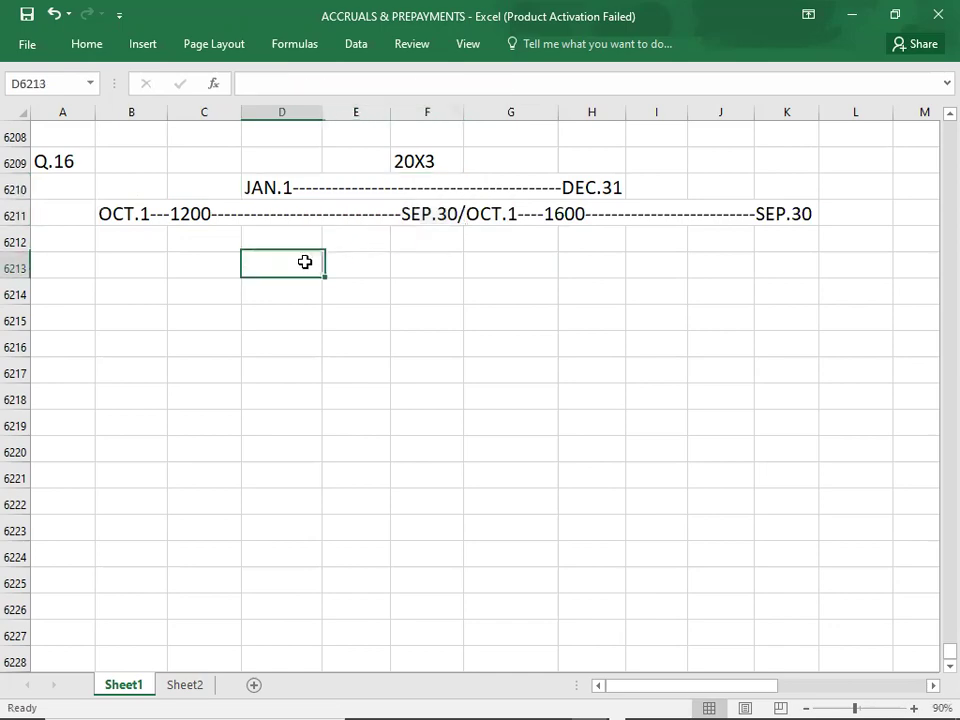
{"action": "key", "text": "alt+Tab"}
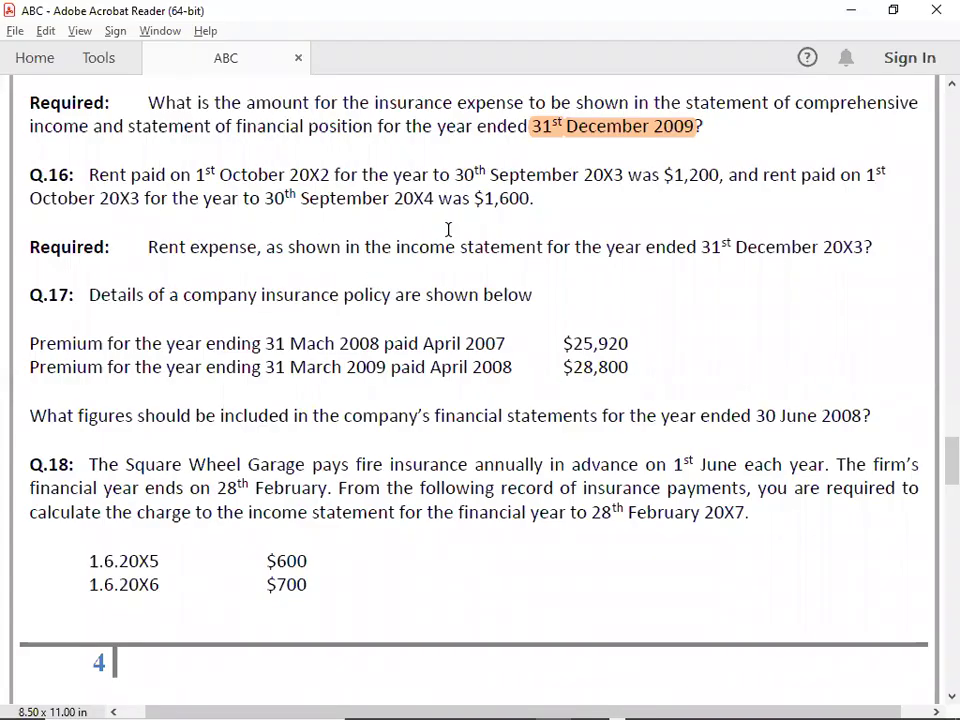
{"action": "key", "text": "alt+Tab"}
{"action": "type", "text": "REN"}
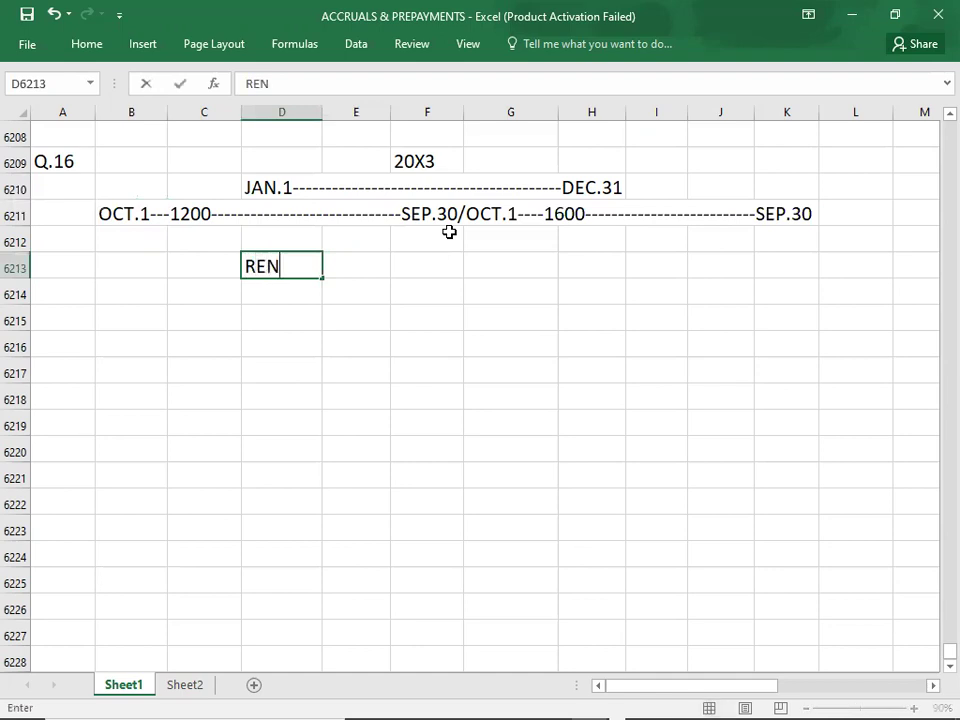
{"action": "type", "text": "T EXP ="}
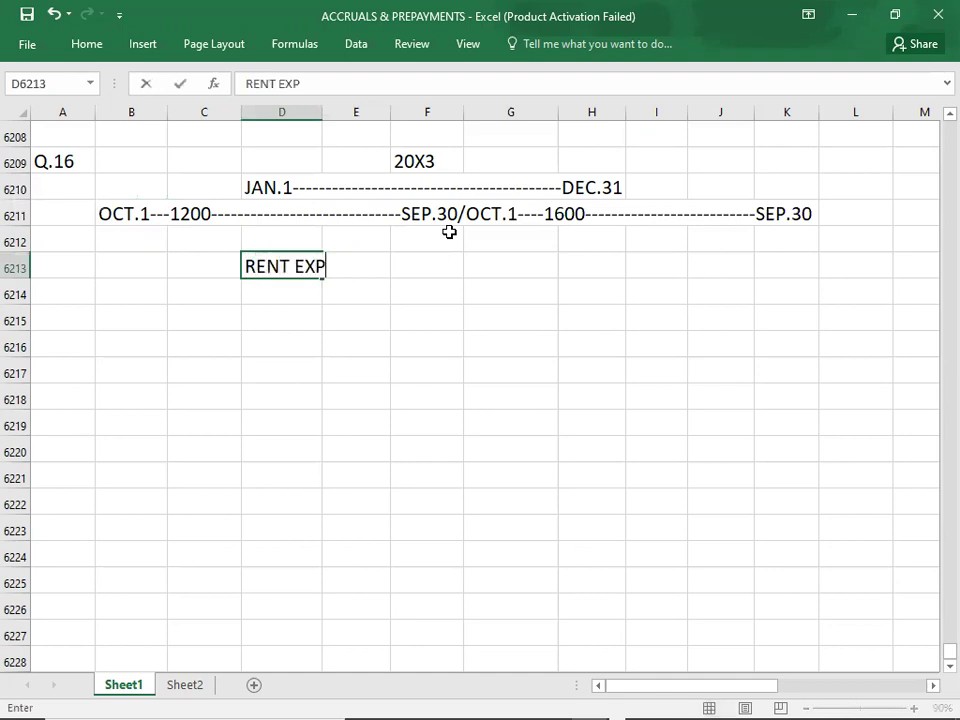
{"action": "key", "text": "BackSpace"}
{"action": "key", "text": "BackSpace"}
{"action": "type", "text": ".="}
{"action": "key", "text": "BackSpace"}
{"action": "type", "text": "= (1200*9/12)+("}
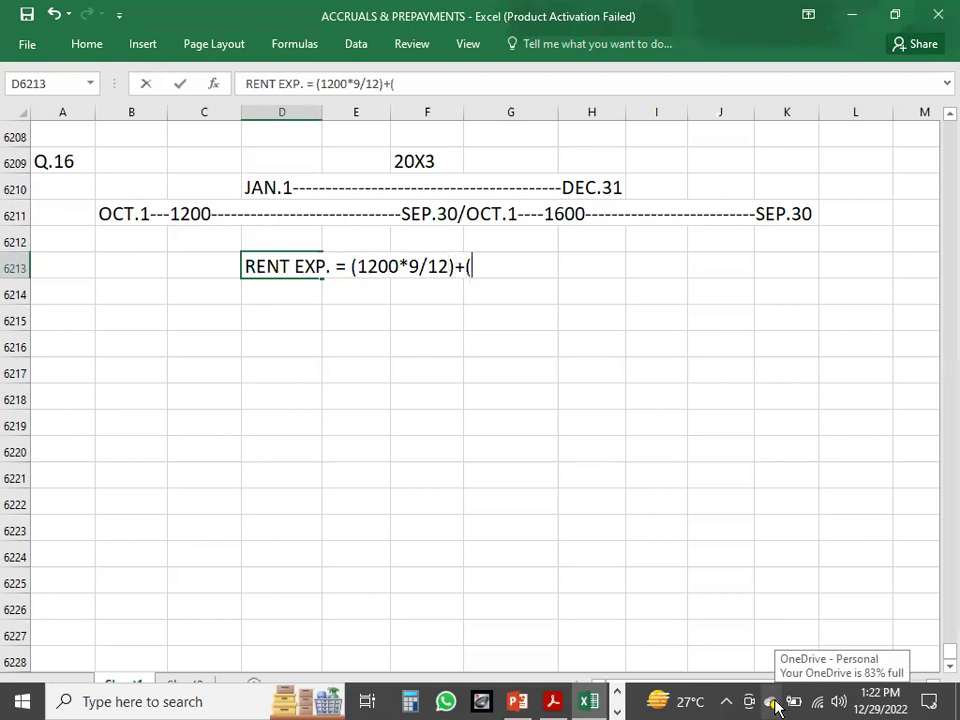
Step: Highlight the October to December overlap in the timelines and complete the D6213 rent working with "(1600*4/12)"
{"action": "left_click", "coordinate": [484, 171]}
{"action": "key", "text": "shift+Down"}
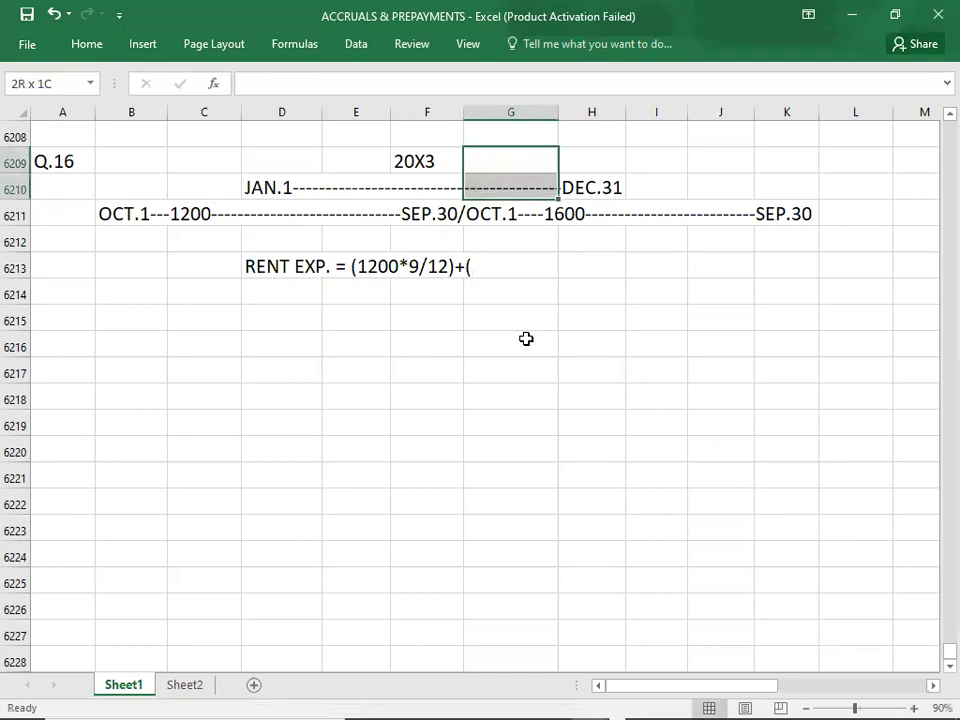
{"action": "key", "text": "shift+Down"}
{"action": "key", "text": "shift+Right"}
{"action": "key", "text": "shift+Down"}
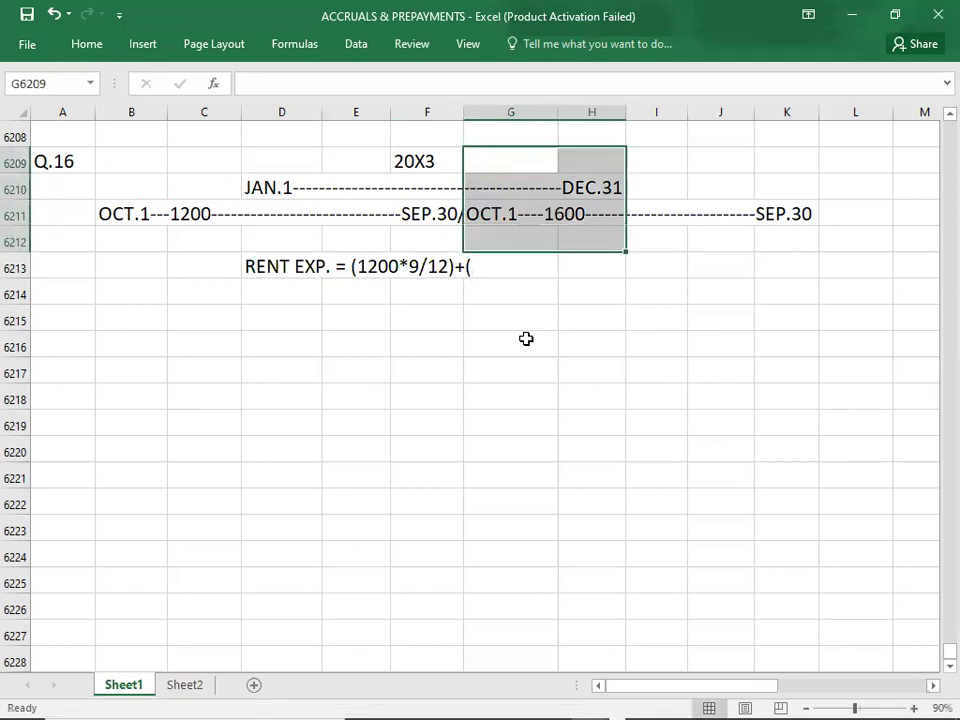
{"action": "double_click", "coordinate": [279, 257]}
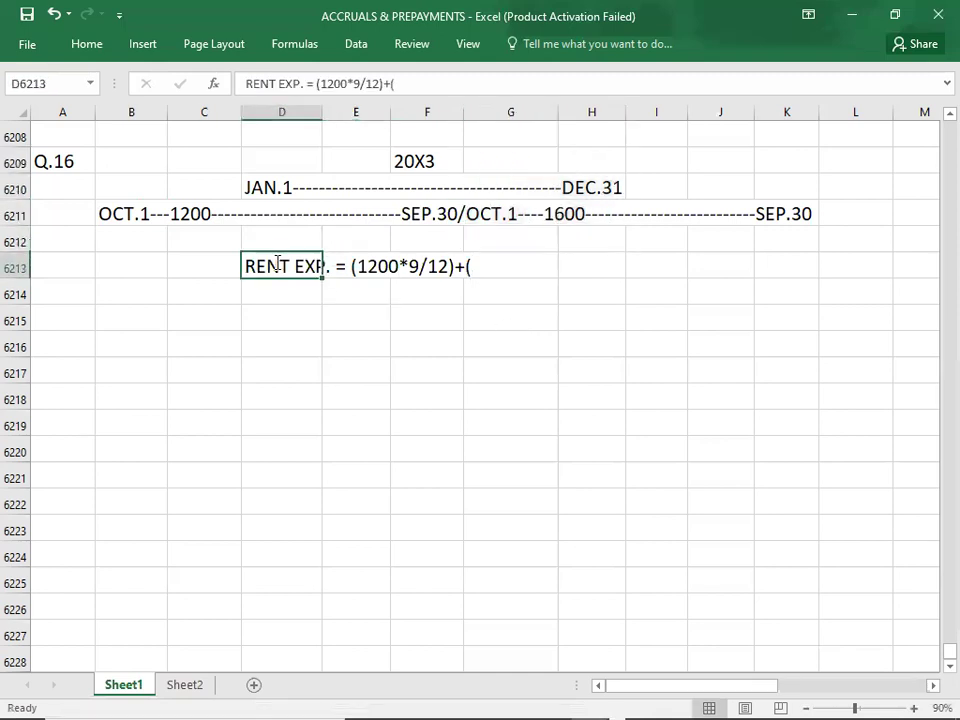
{"action": "type", "text": "1"}
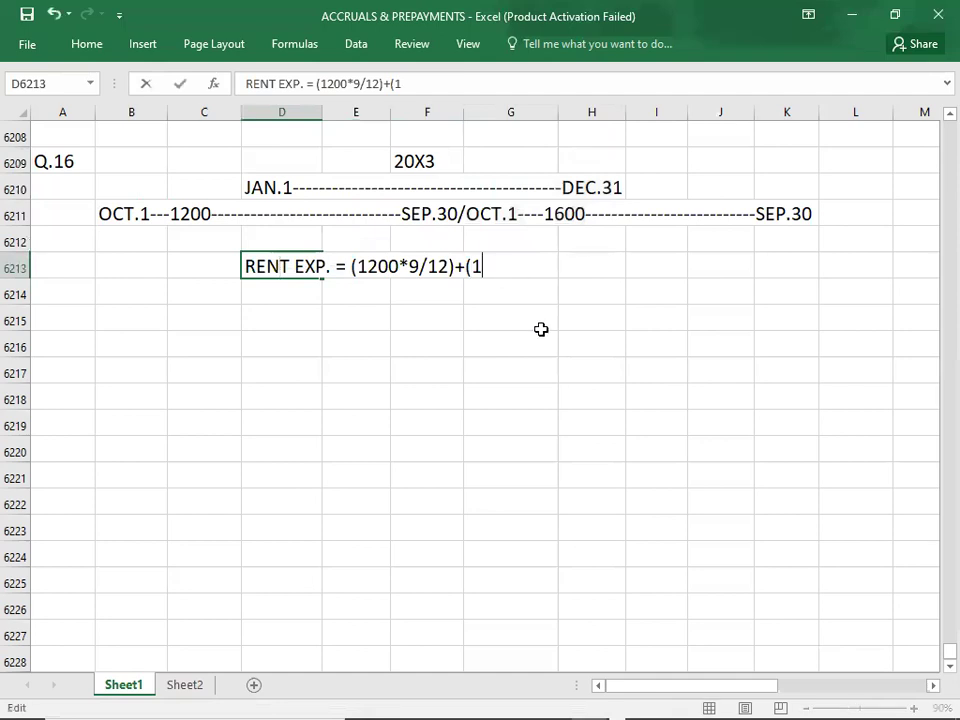
{"action": "type", "text": "600*4/12)"}
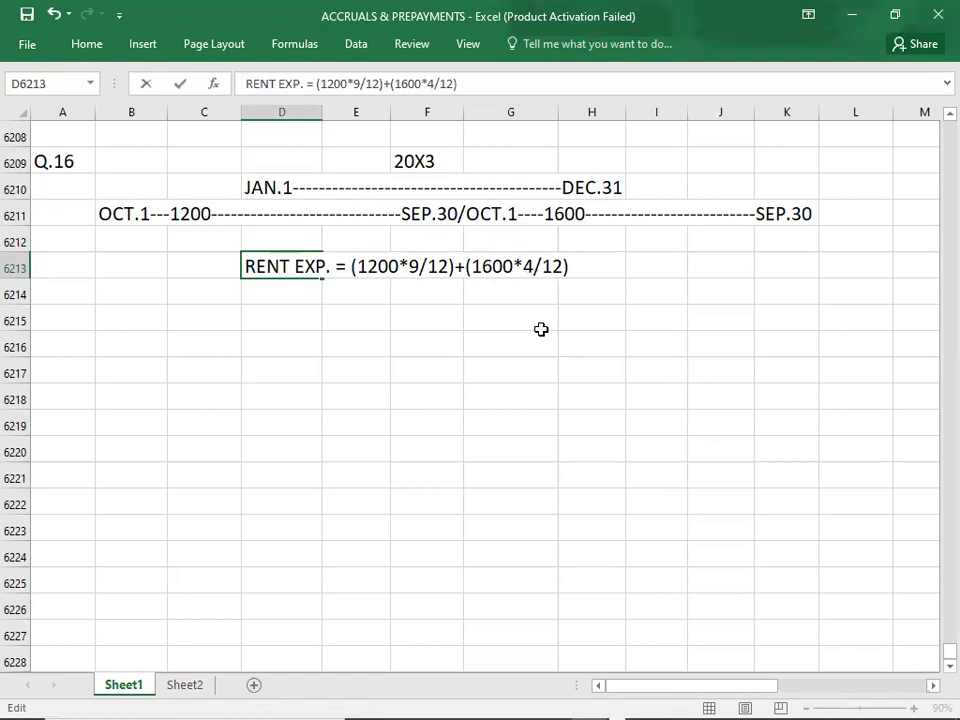
{"action": "key", "text": "Return"}
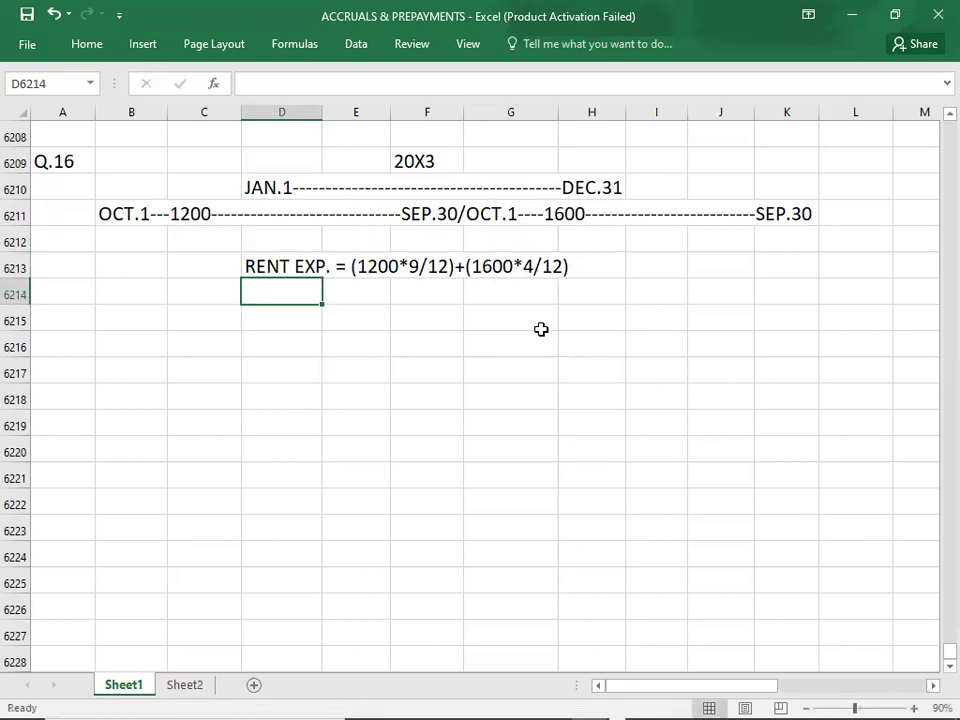
{"action": "type", "text": "R"}
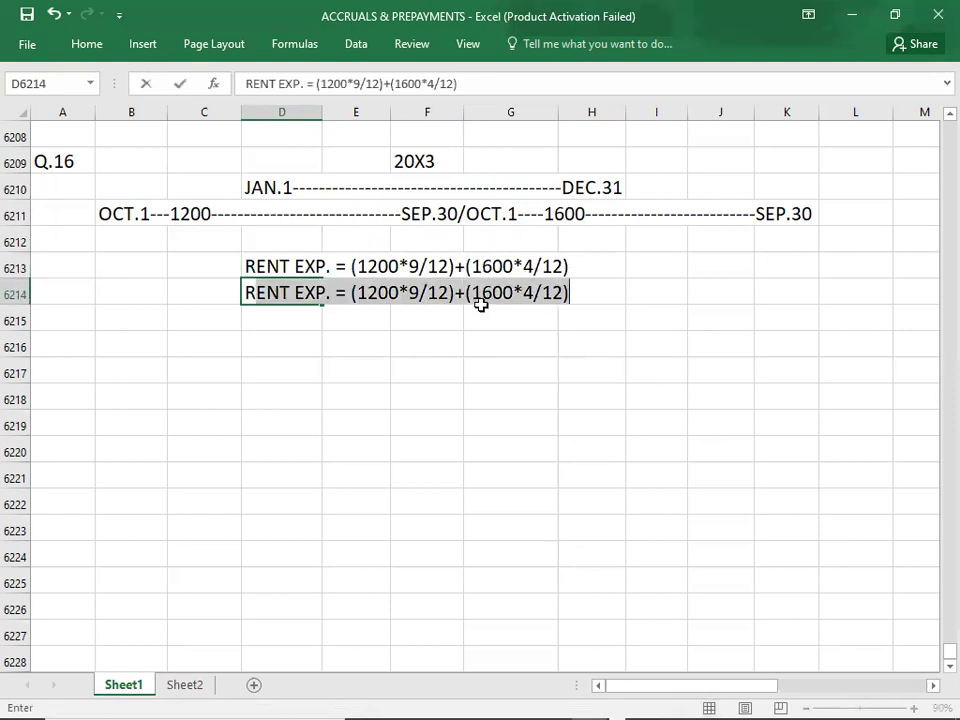
{"action": "left_click", "coordinate": [274, 257]}
{"action": "double_click", "coordinate": [274, 257]}
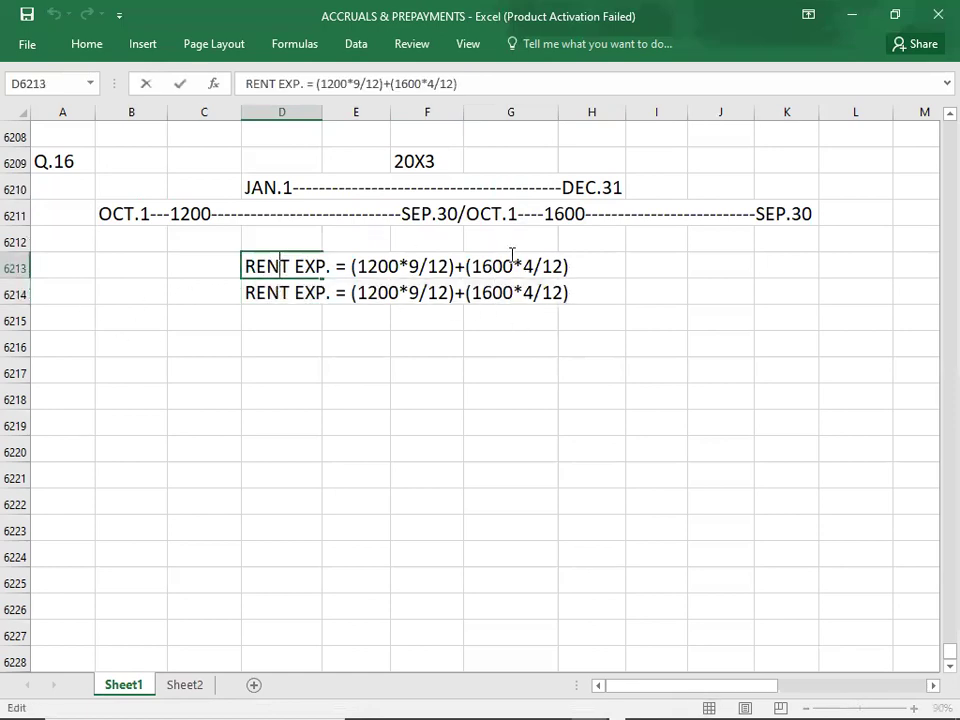
{"action": "left_click", "coordinate": [270, 358]}
{"action": "key", "text": "ctrl+z"}
{"action": "key", "text": "ctrl+z"}
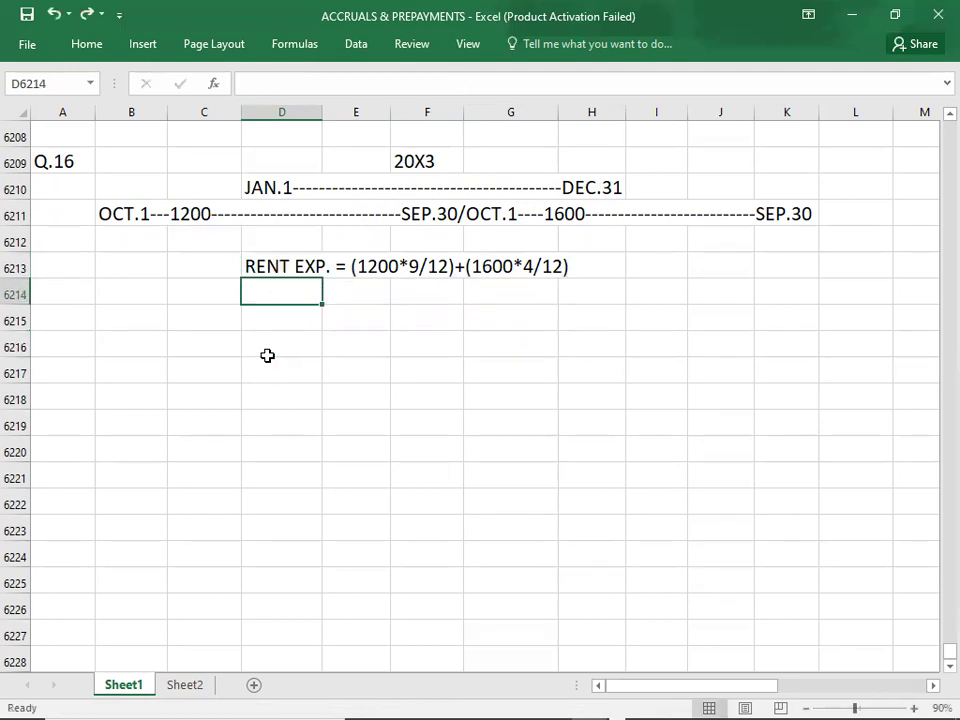
Step: Correct the second term of the D6213 rent working to (1600*3/12)
{"action": "double_click", "coordinate": [300, 265]}
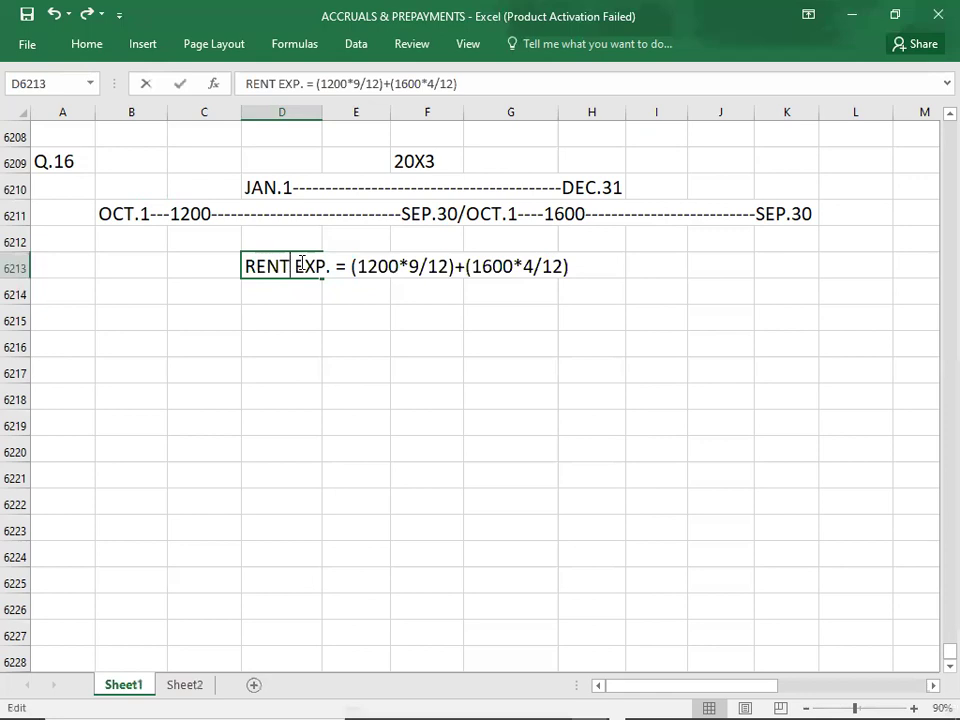
{"action": "left_click", "coordinate": [535, 268]}
{"action": "key", "text": "BackSpace"}
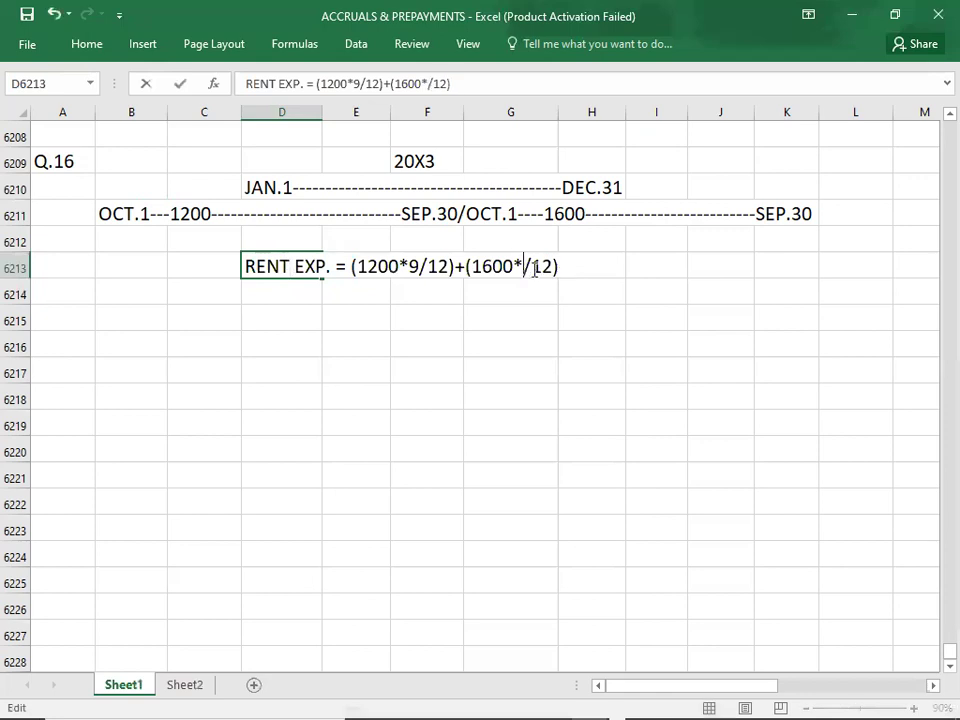
{"action": "type", "text": "3"}
{"action": "key", "text": "Return"}
Step: Enter the simplified working "RENT EXP. = 900+400" in D6214
{"action": "type", "text": "R"}
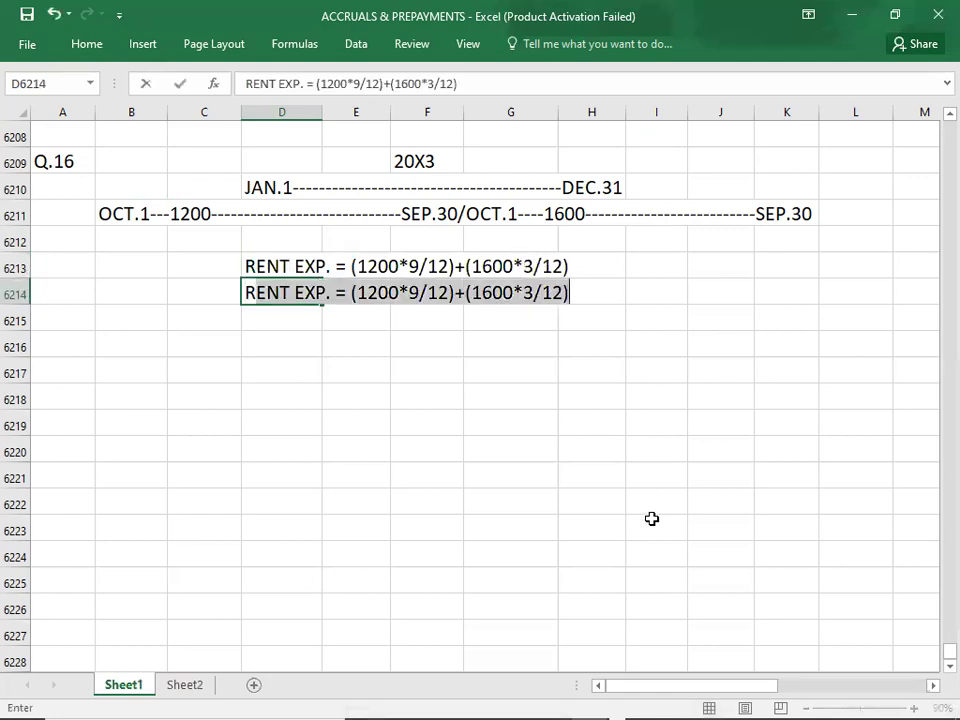
{"action": "left_click", "coordinate": [353, 293]}
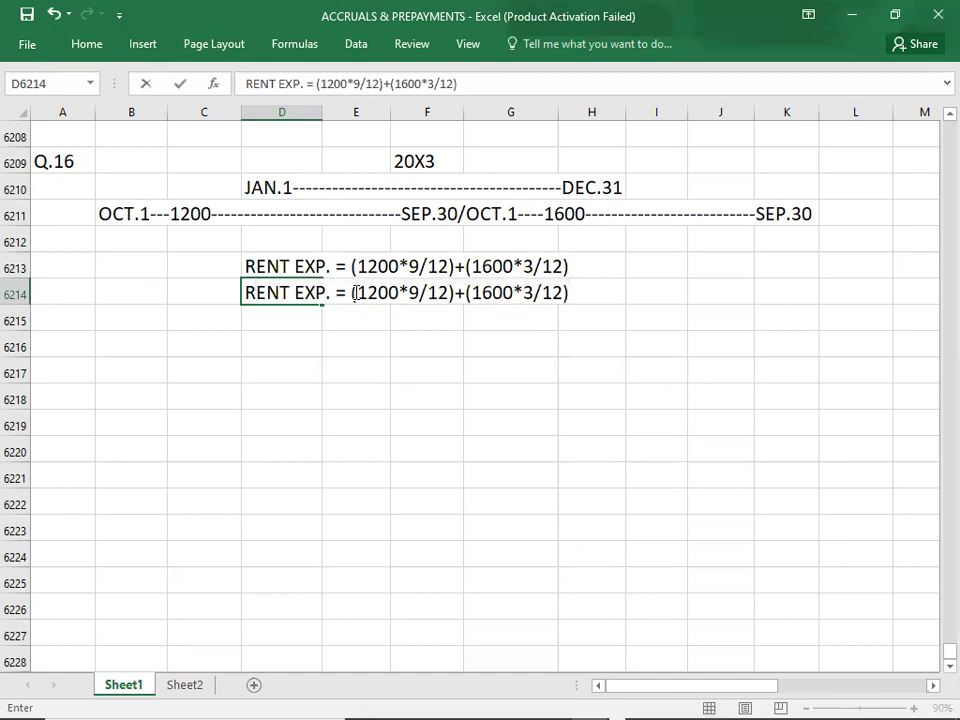
{"action": "key", "text": "Delete"}
{"action": "key", "text": "Delete"}
{"action": "key", "text": "Delete"}
{"action": "key", "text": "Delete"}
{"action": "key", "text": "Delete"}
{"action": "key", "text": "Delete"}
{"action": "key", "text": "Delete"}
{"action": "key", "text": "Delete"}
{"action": "key", "text": "Delete"}
{"action": "key", "text": "Delete"}
{"action": "key", "text": "Delete"}
{"action": "key", "text": "Delete"}
{"action": "key", "text": "Delete"}
{"action": "key", "text": "Delete"}
{"action": "key", "text": "Delete"}
{"action": "key", "text": "Delete"}
{"action": "key", "text": "Delete"}
{"action": "key", "text": "Delete"}
{"action": "key", "text": "Delete"}
{"action": "key", "text": "Delete"}
{"action": "key", "text": "Delete"}
{"action": "key", "text": "Delete"}
{"action": "key", "text": "Delete"}
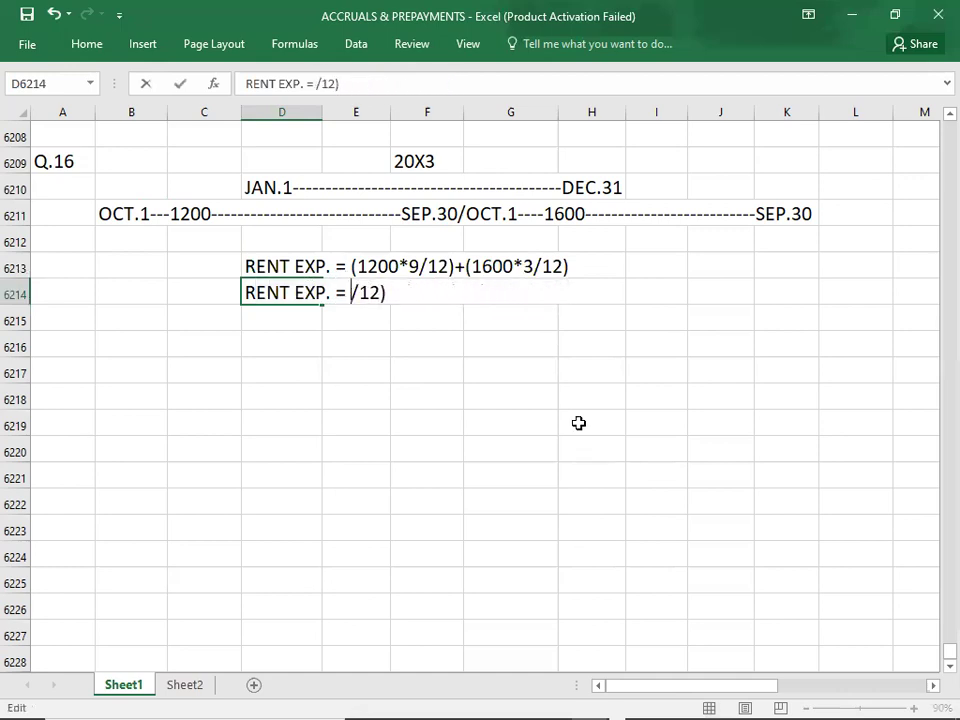
{"action": "type", "text": "90"}
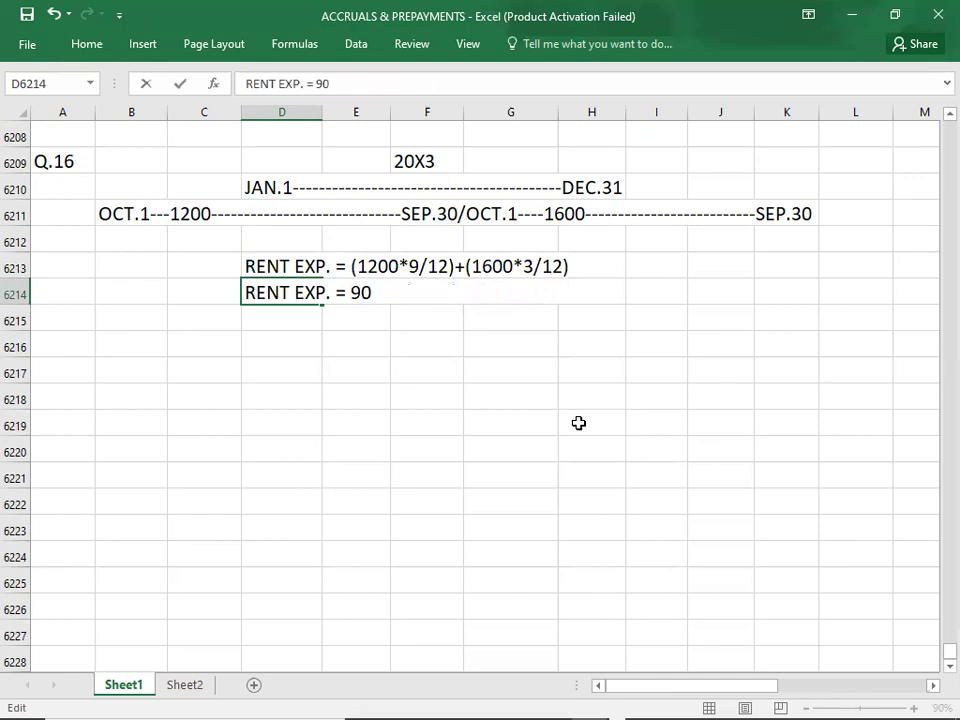
{"action": "type", "text": "0+400"}
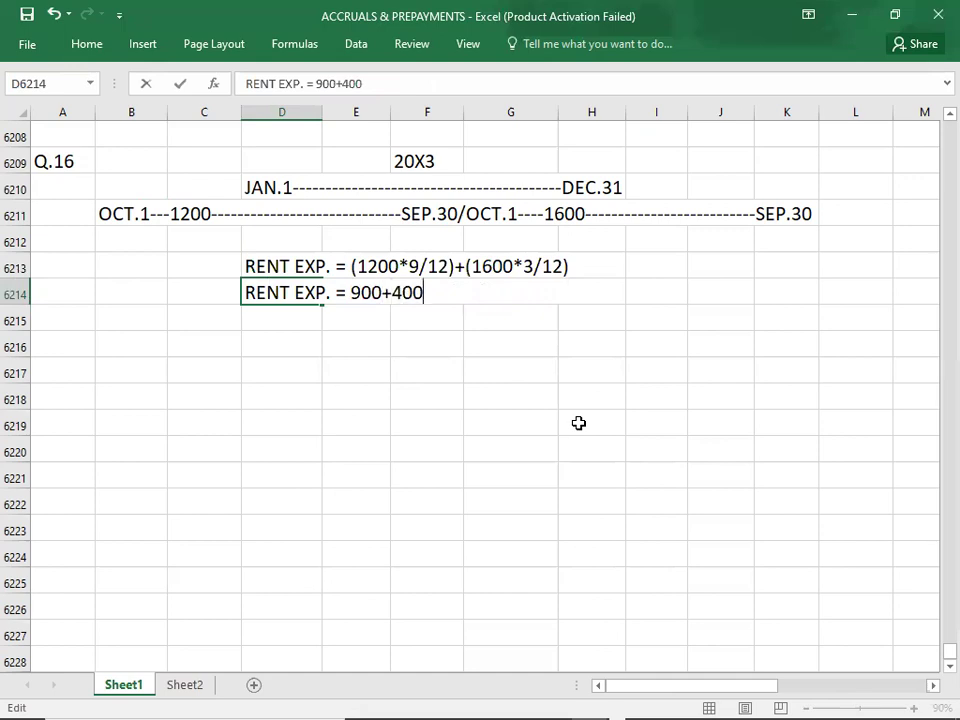
{"action": "key", "text": "Return"}
Step: Enter the final rent figure "RENT EXP. = 1300" in D6215
{"action": "type", "text": "RENT E"}
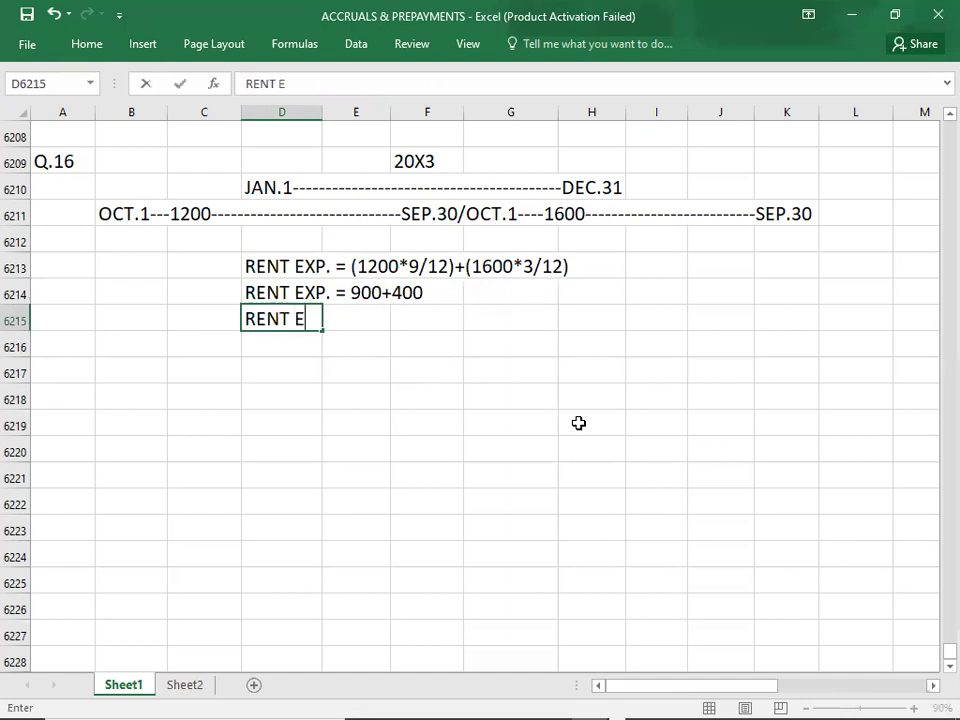
{"action": "type", "text": "XP. = 1300"}
{"action": "key", "text": "Return"}
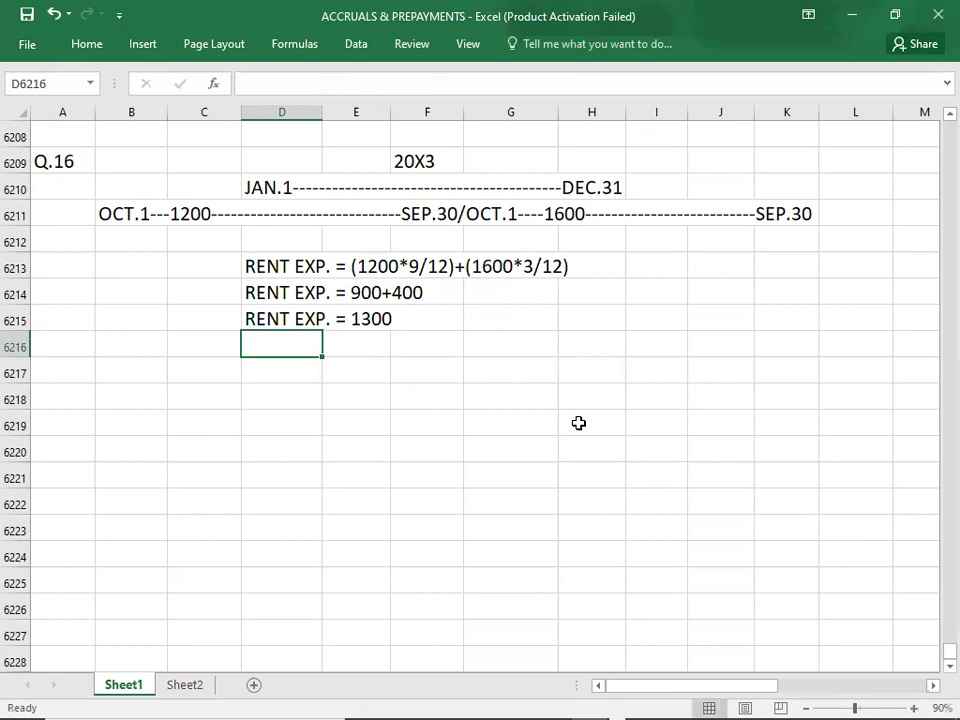
{"action": "key", "text": "Down"}
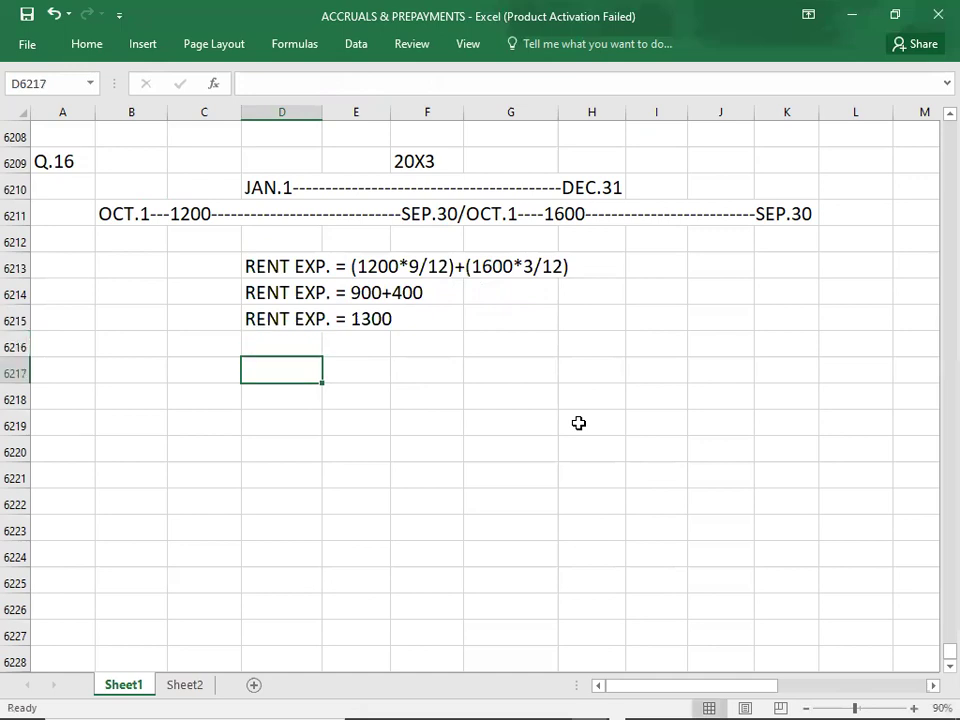
Step: Examine the timeline overlaps by highlighting January to September for the 1200 payment and October to December for the 1600 payment
{"action": "left_click", "coordinate": [281, 187]}
{"action": "key", "text": "shift+Down"}
{"action": "key", "text": "shift+Right"}
{"action": "key", "text": "shift+Right"}
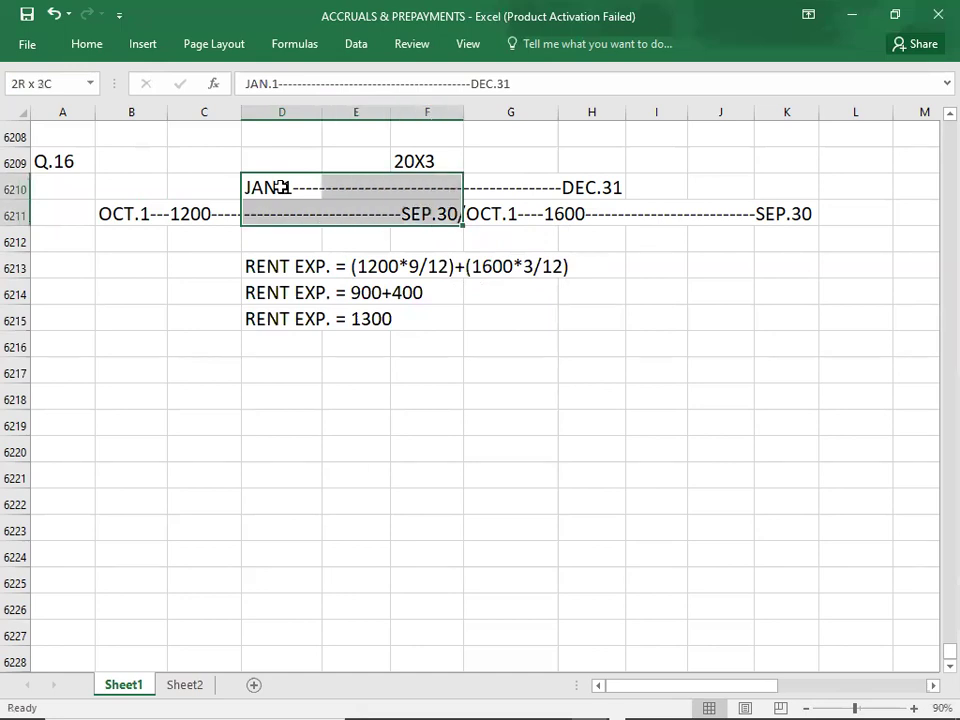
{"action": "key", "text": "Right"}
{"action": "key", "text": "Right"}
{"action": "key", "text": "Right"}
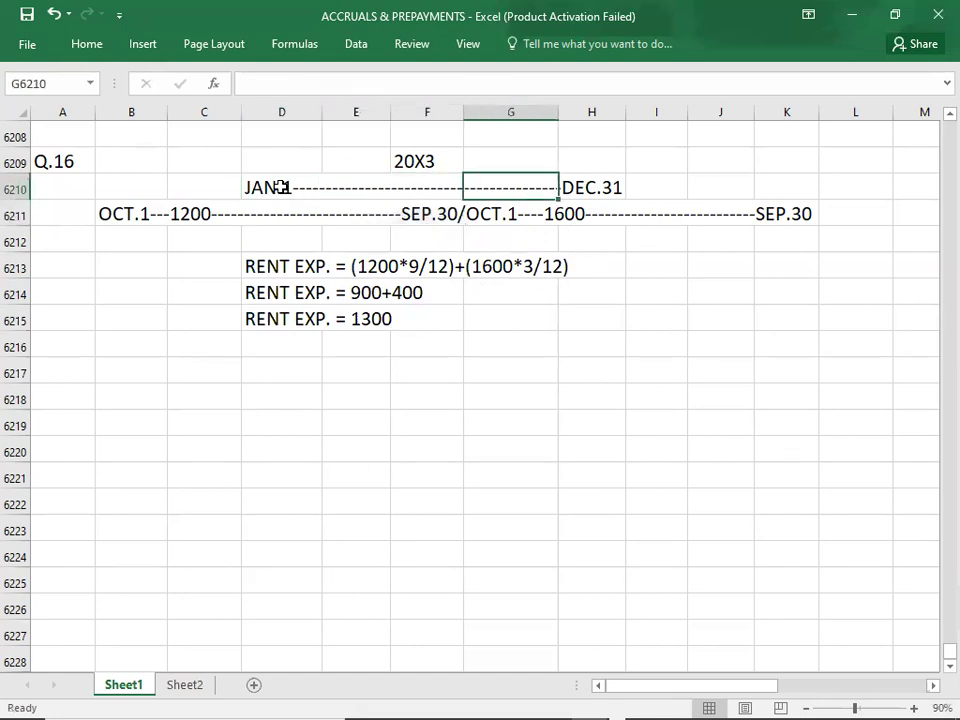
{"action": "key", "text": "shift+Down"}
{"action": "key", "text": "shift+Right"}
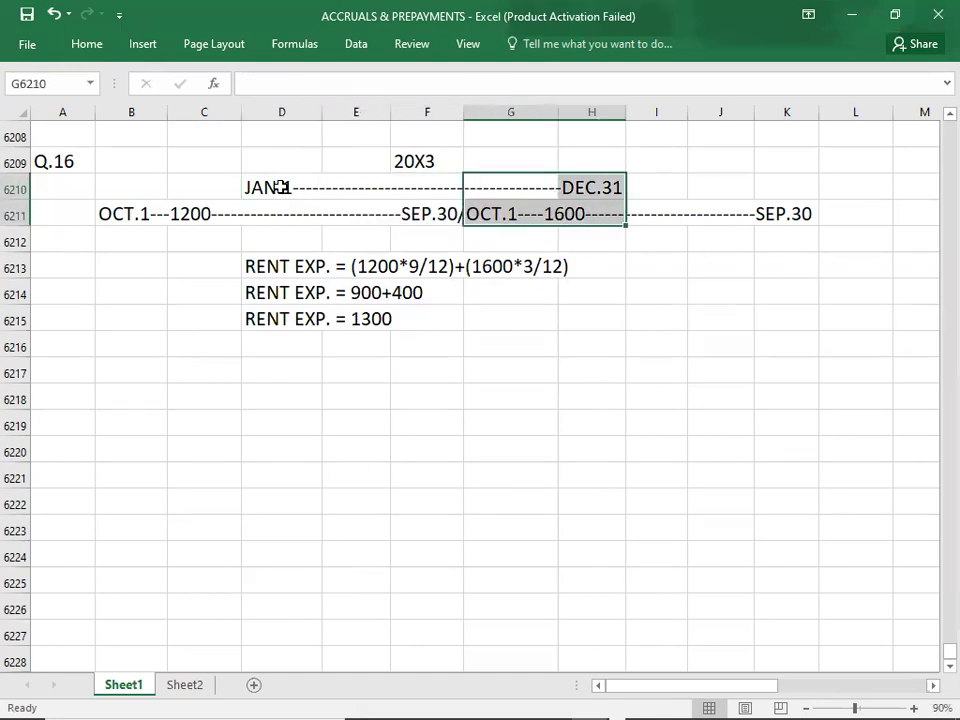
Step: Start the prepayment working in D6217 with "PREPAID ="
{"action": "key", "text": "Down"}
{"action": "key", "text": "Down"}
{"action": "key", "text": "Down"}
{"action": "key", "text": "Down"}
{"action": "key", "text": "Down"}
{"action": "key", "text": "Down"}
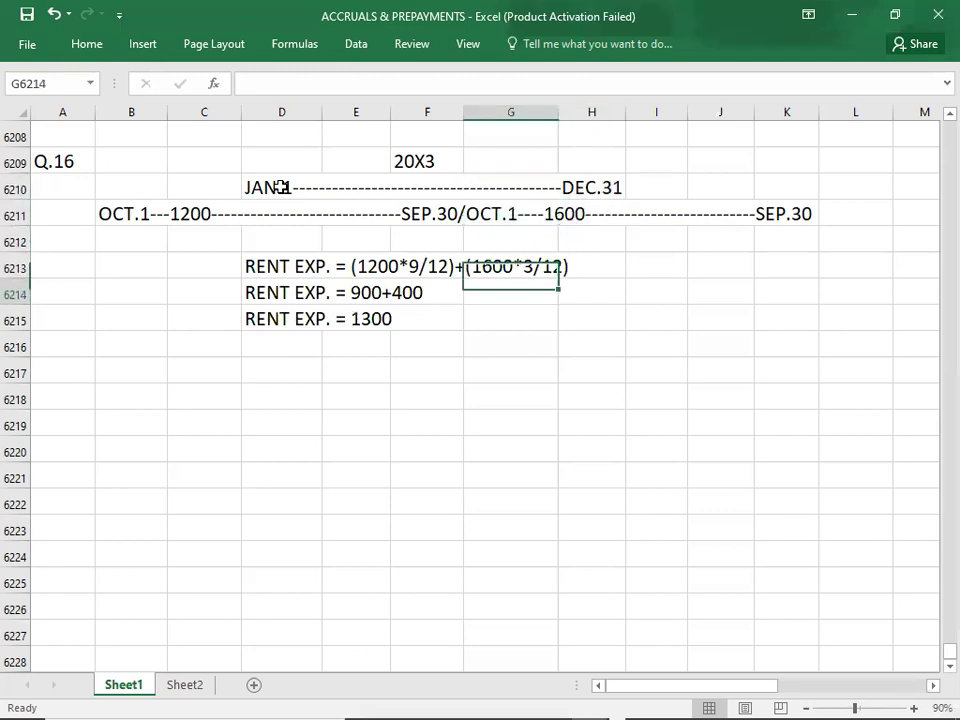
{"action": "key", "text": "Left"}
{"action": "key", "text": "Left"}
{"action": "key", "text": "Down"}
{"action": "key", "text": "Left"}
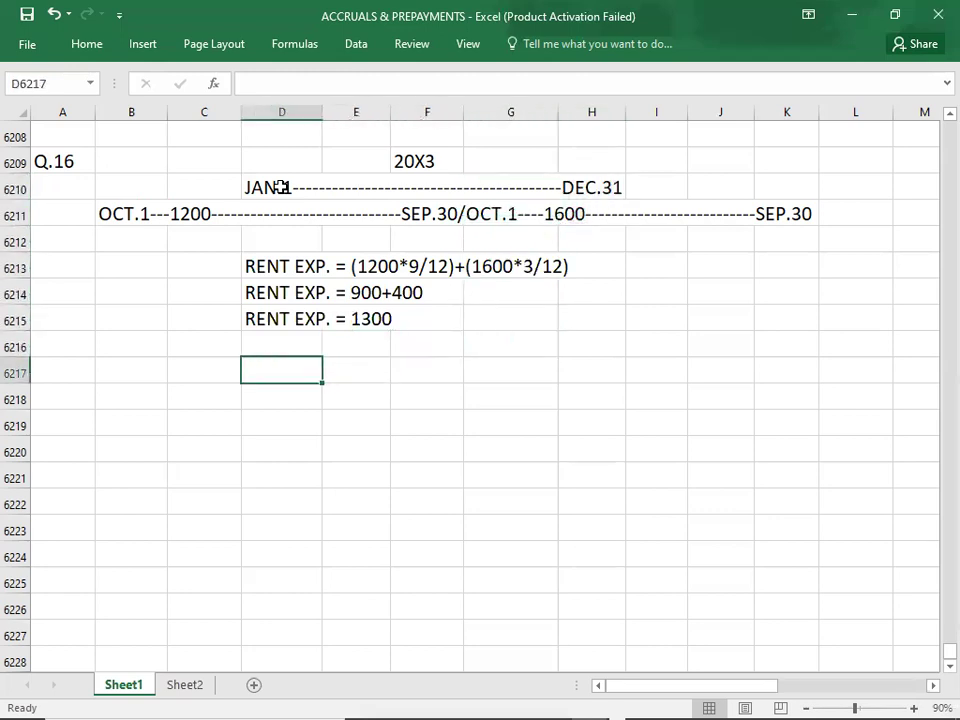
{"action": "type", "text": "PREPAID ="}
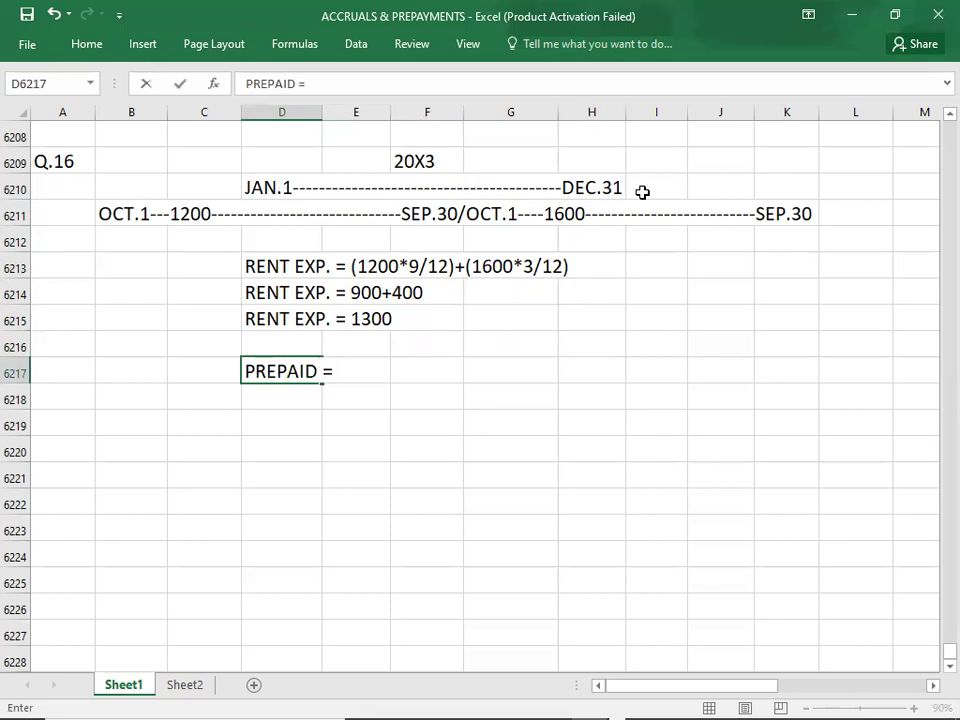
Step: Highlight the part of the 1600 payment's timeline after DEC.31 and extend the D6217 prepayment working with "1600*9/12 ="
{"action": "left_click_drag", "start_coordinate": [638, 190], "coordinate": [786, 213]}
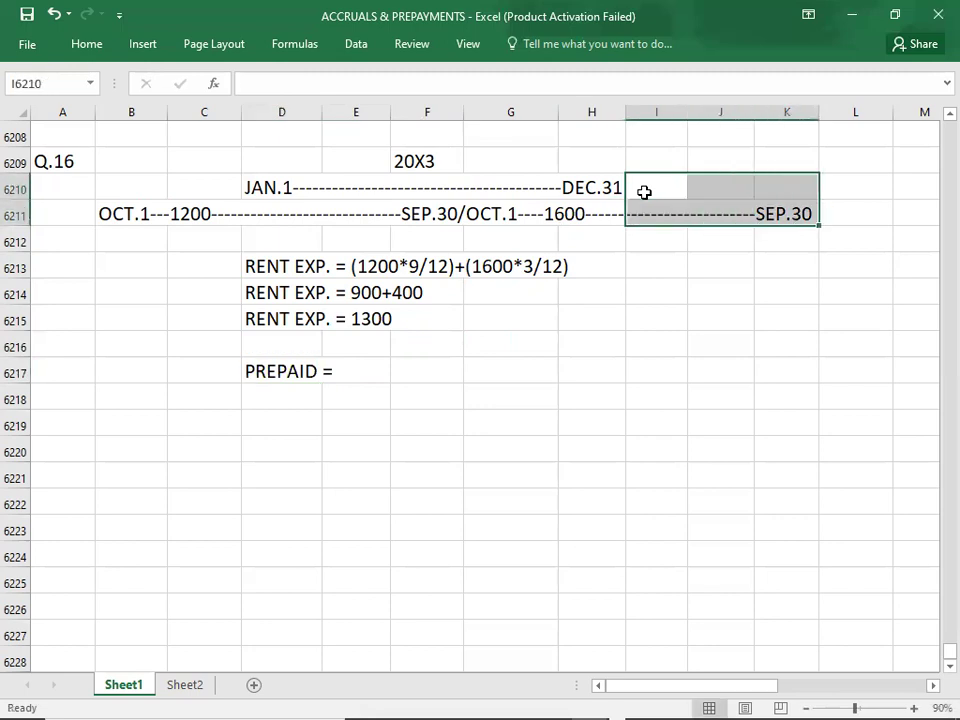
{"action": "double_click", "coordinate": [286, 373]}
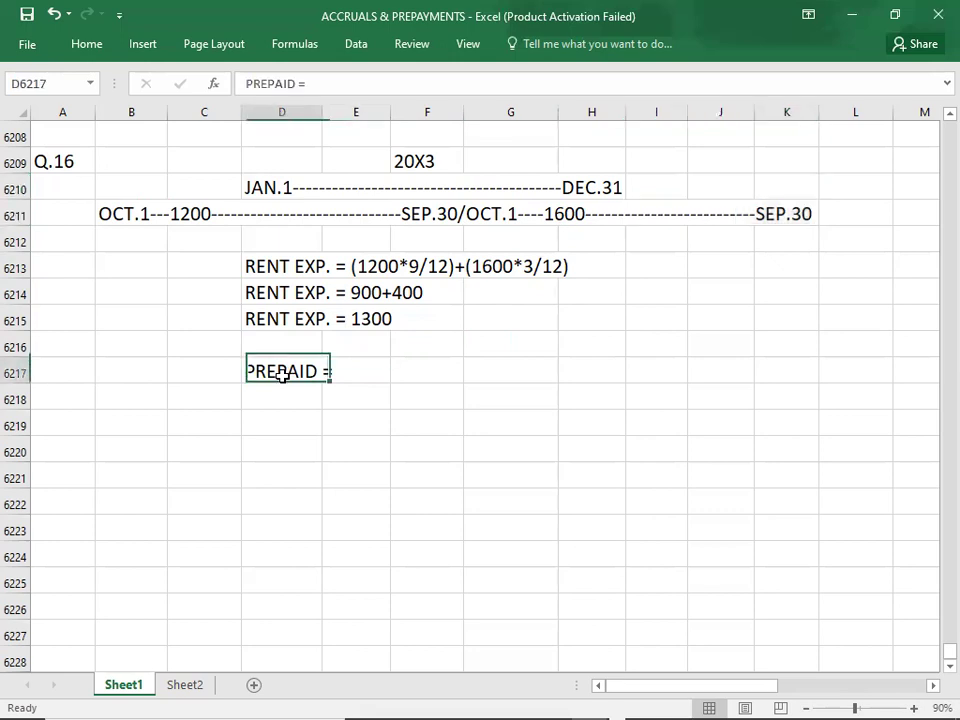
{"action": "left_click", "coordinate": [350, 369]}
{"action": "type", "text": "1600*9/12 ="}
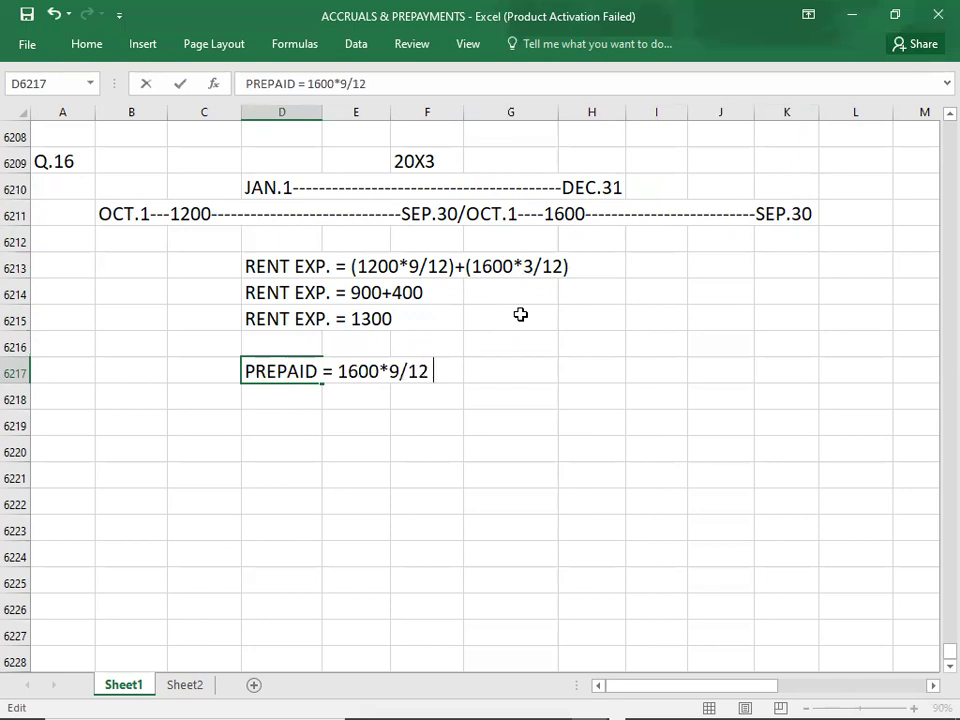
Step: Enter 1200 in G6217 as the result of the prepayment working
{"action": "key", "text": "Tab"}
{"action": "key", "text": "Tab"}
{"action": "key", "text": "Tab"}
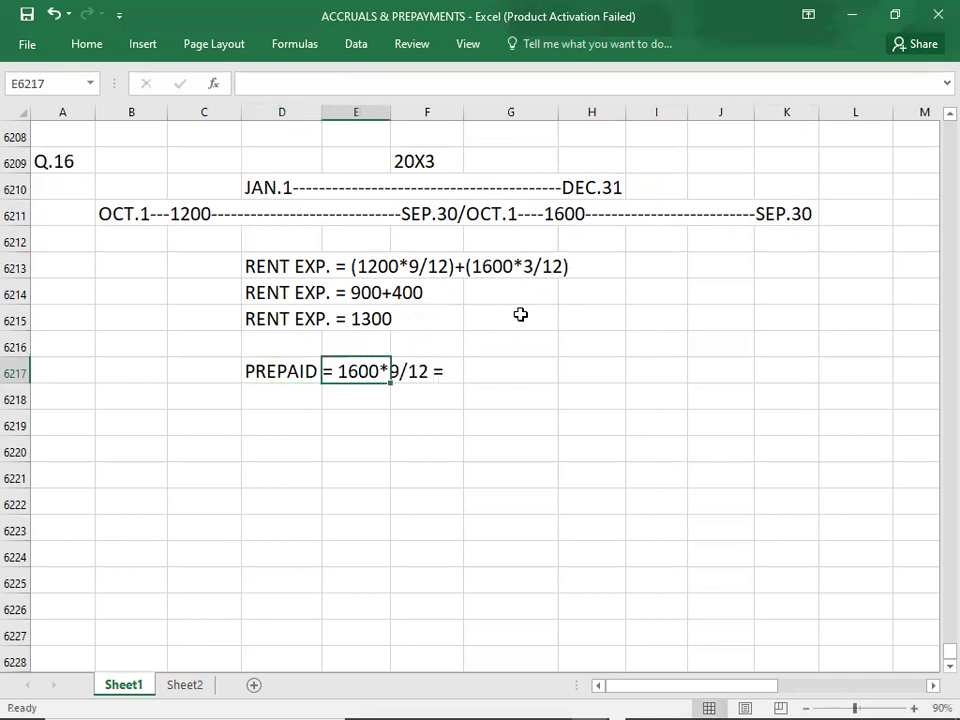
{"action": "type", "text": "1200"}
{"action": "key", "text": "Return"}
{"action": "key", "text": "Return"}
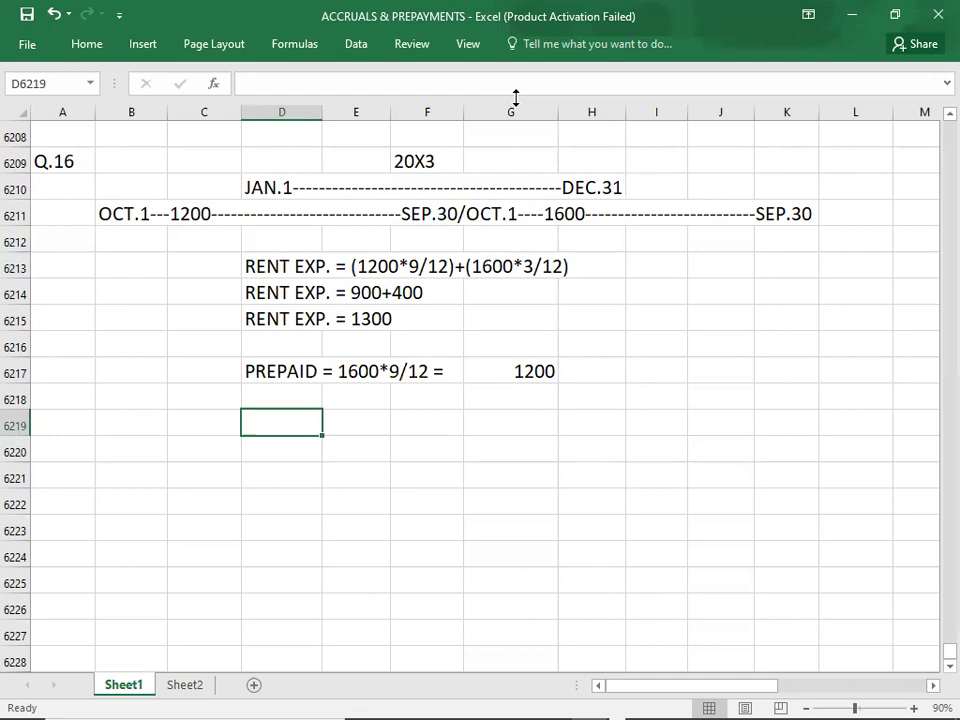
Step: Check the next question in the PDF, label A6219 as Q.17 in the worksheet, and select D6220 for its timeline
{"action": "key", "text": "alt+Tab"}
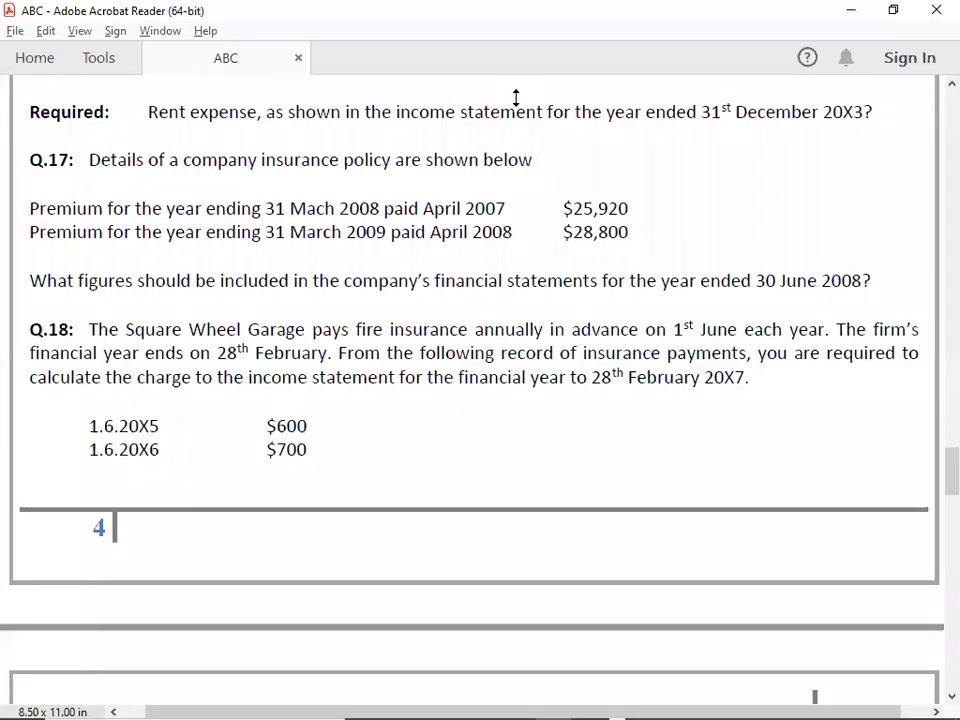
{"action": "key", "text": "alt+Tab"}
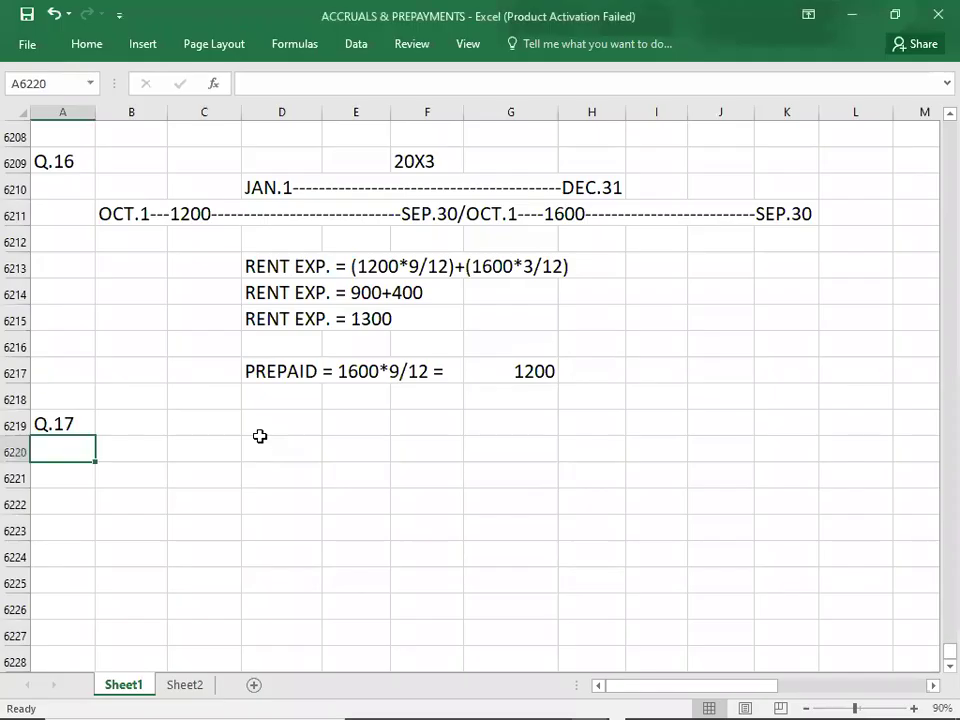
{"action": "key", "text": "Down"}
{"action": "key", "text": "Down"}
{"action": "key", "text": "Down"}
{"action": "key", "text": "Down"}
{"action": "key", "text": "Down"}
{"action": "key", "text": "Down"}
{"action": "key", "text": "Down"}
{"action": "key", "text": "Down"}
{"action": "key", "text": "Down"}
{"action": "key", "text": "Down"}
{"action": "key", "text": "Down"}
{"action": "key", "text": "Down"}
{"action": "key", "text": "Down"}
{"action": "key", "text": "Down"}
{"action": "key", "text": "Down"}
{"action": "key", "text": "Down"}
{"action": "key", "text": "Down"}
{"action": "key", "text": "Down"}
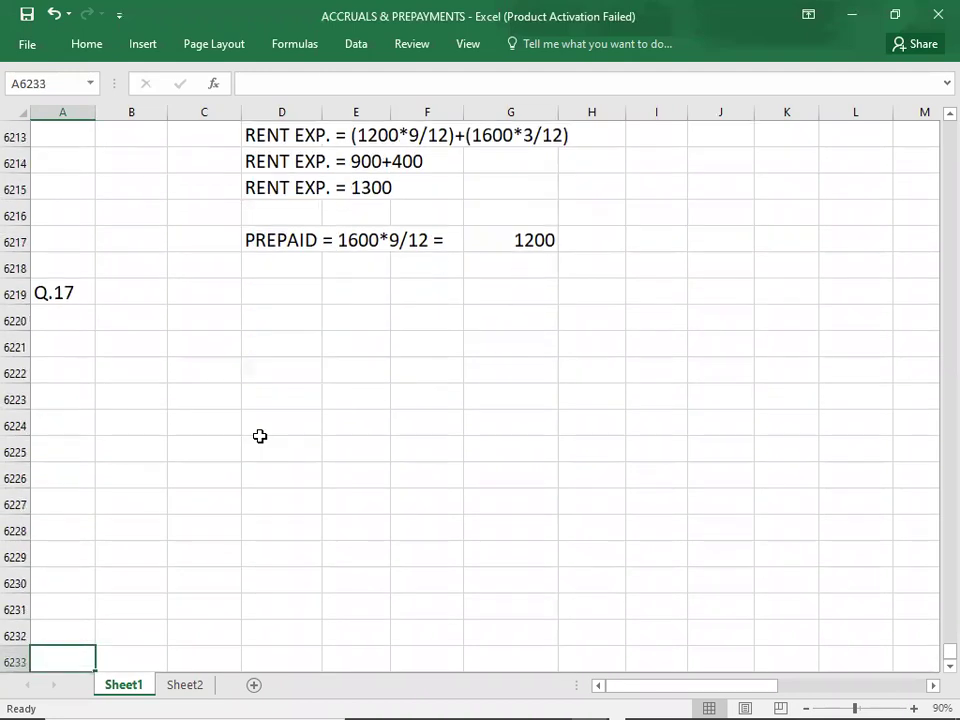
{"action": "key", "text": "Up"}
{"action": "key", "text": "Up"}
{"action": "key", "text": "Up"}
{"action": "key", "text": "Up"}
{"action": "key", "text": "Up"}
{"action": "key", "text": "Up"}
{"action": "key", "text": "Up"}
{"action": "key", "text": "Up"}
{"action": "key", "text": "Up"}
{"action": "key", "text": "Up"}
{"action": "key", "text": "Up"}
{"action": "key", "text": "Up"}
{"action": "key", "text": "Up"}
{"action": "key", "text": "Up"}
{"action": "key", "text": "Up"}
{"action": "key", "text": "Up"}
{"action": "key", "text": "Up"}
{"action": "key", "text": "Up"}
{"action": "key", "text": "Up"}
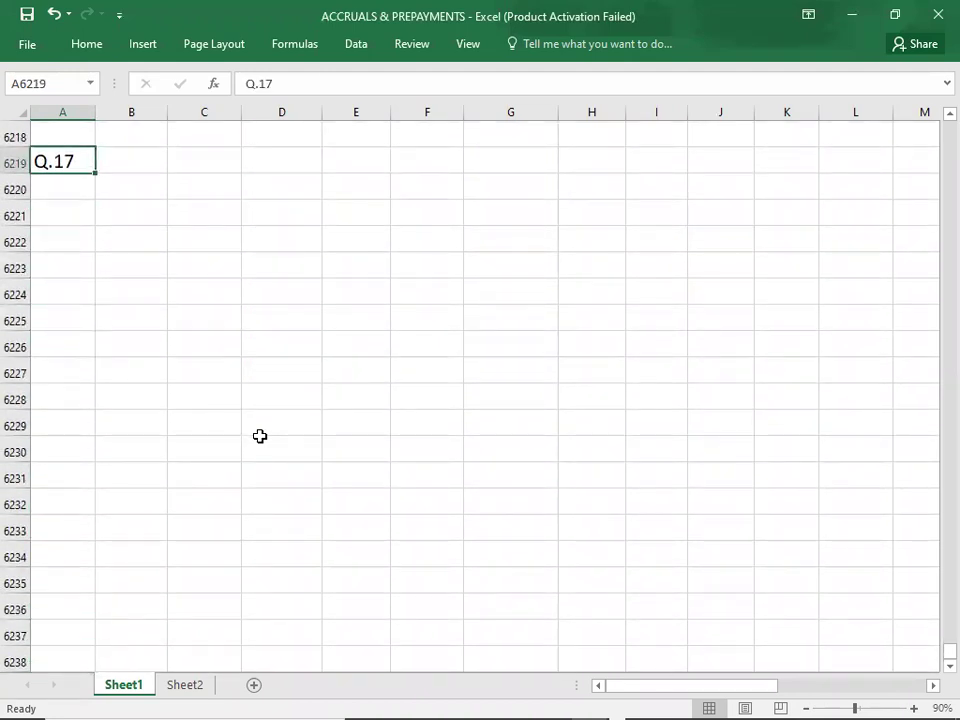
{"action": "key", "text": "Right"}
{"action": "key", "text": "Right"}
{"action": "key", "text": "Down"}
{"action": "key", "text": "Right"}
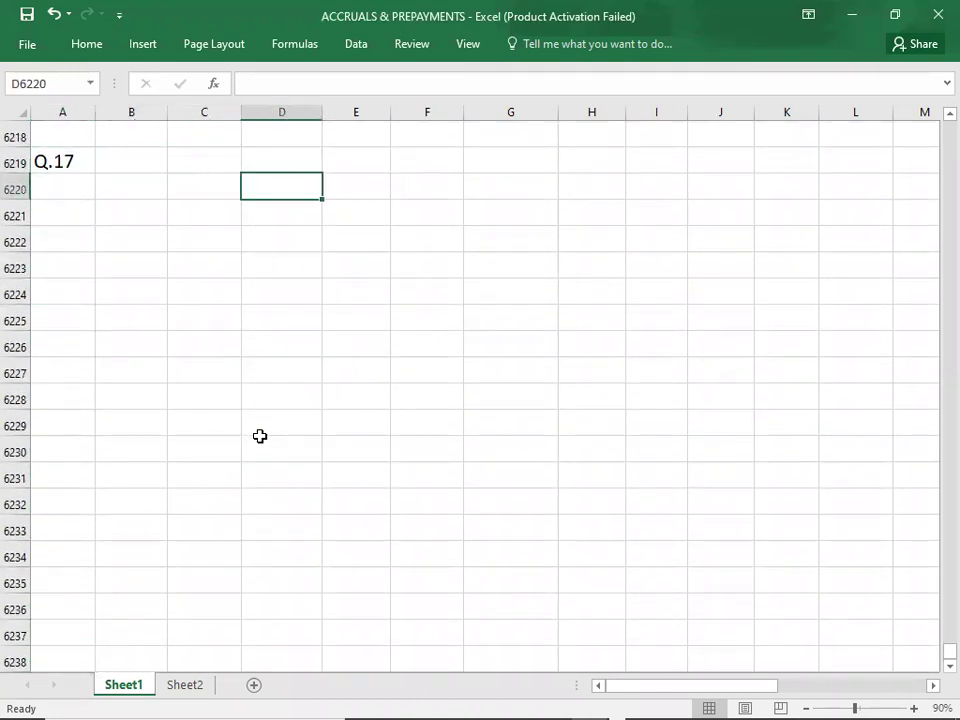
Step: Switch to the PDF and highlight the 30 June 2008 year end in Q.17
{"action": "key", "text": "alt+Tab"}
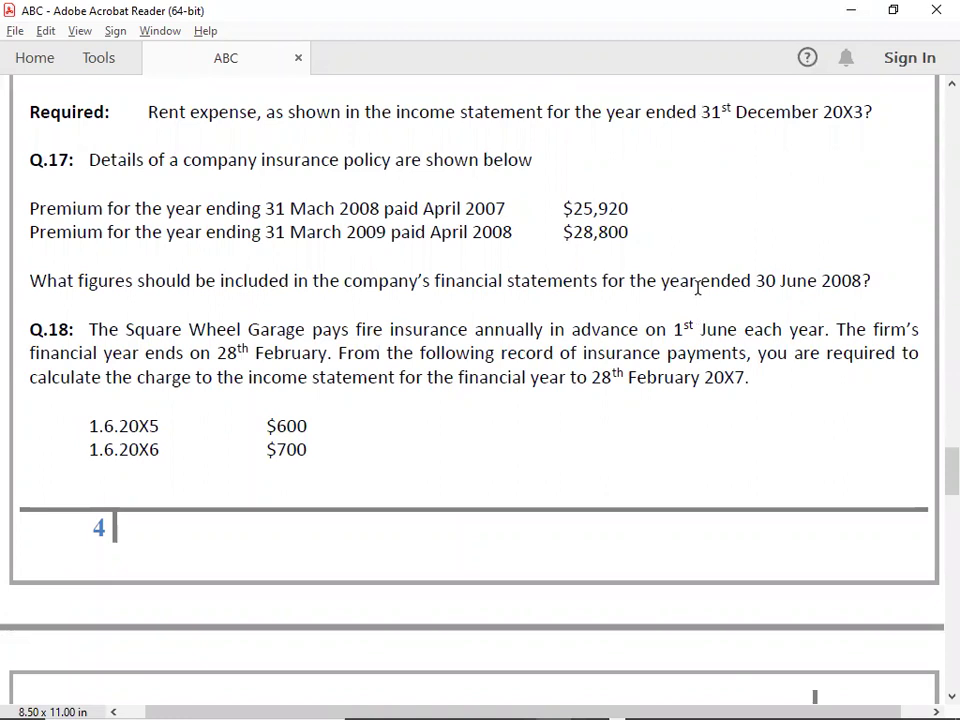
{"action": "left_click_drag", "start_coordinate": [753, 281], "coordinate": [864, 280]}
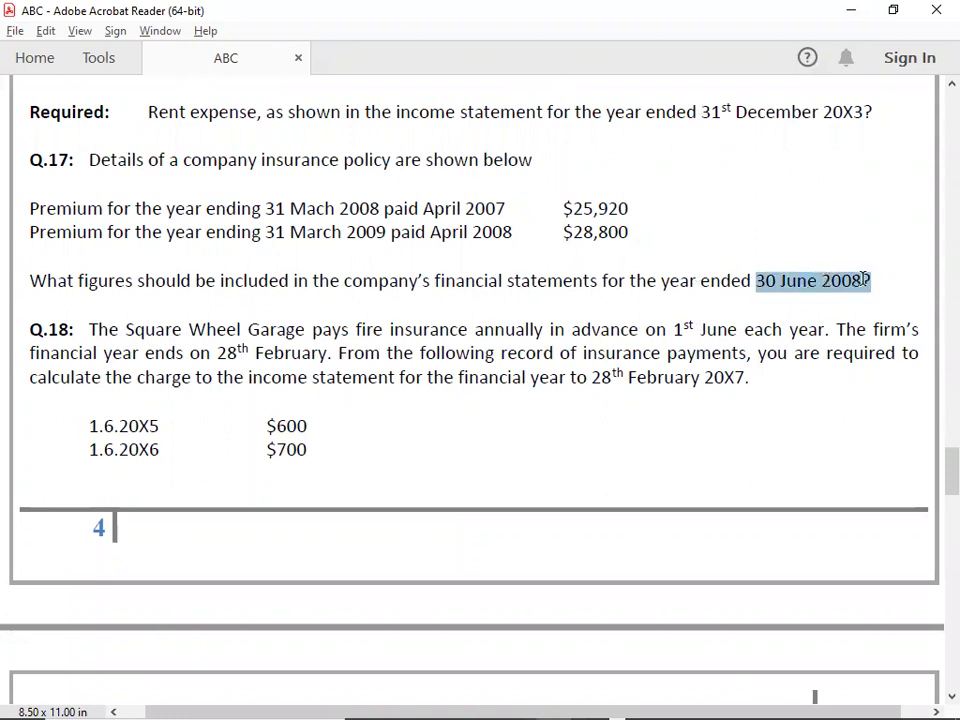
{"action": "left_click", "coordinate": [718, 251]}
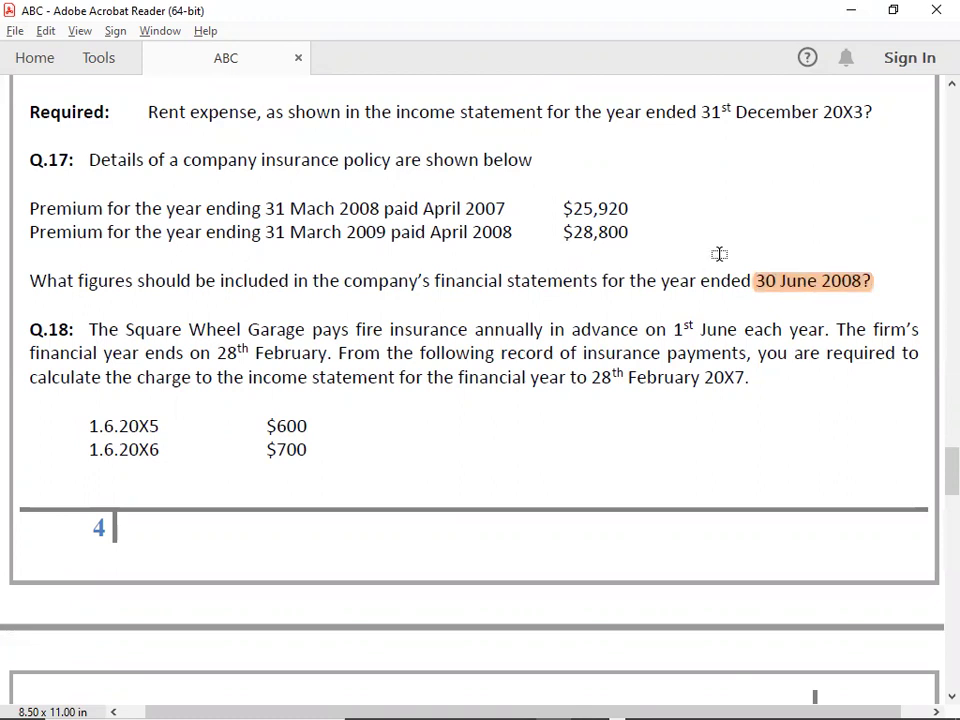
Step: Return to Excel and enter a Q.17 year timeline in D6220 running from JUL.1 through a row of dashes to DEC.31
{"action": "key", "text": "alt+Tab"}
{"action": "type", "text": "JU"}
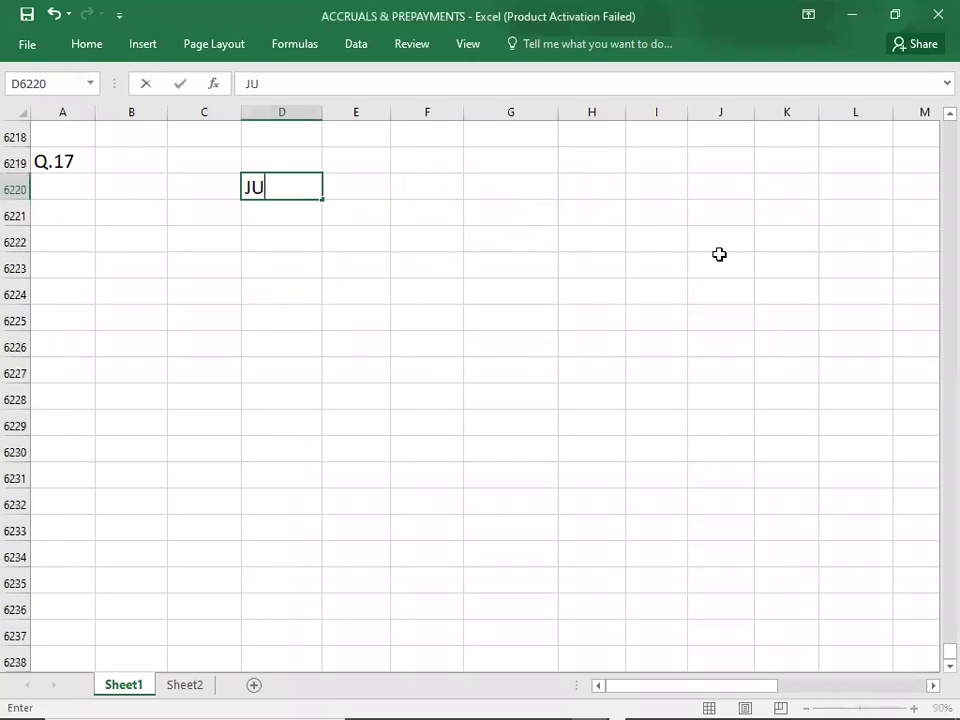
{"action": "type", "text": "L.1------------------------------------------"}
{"action": "type", "text": "DEC.31"}
{"action": "key", "text": "Return"}
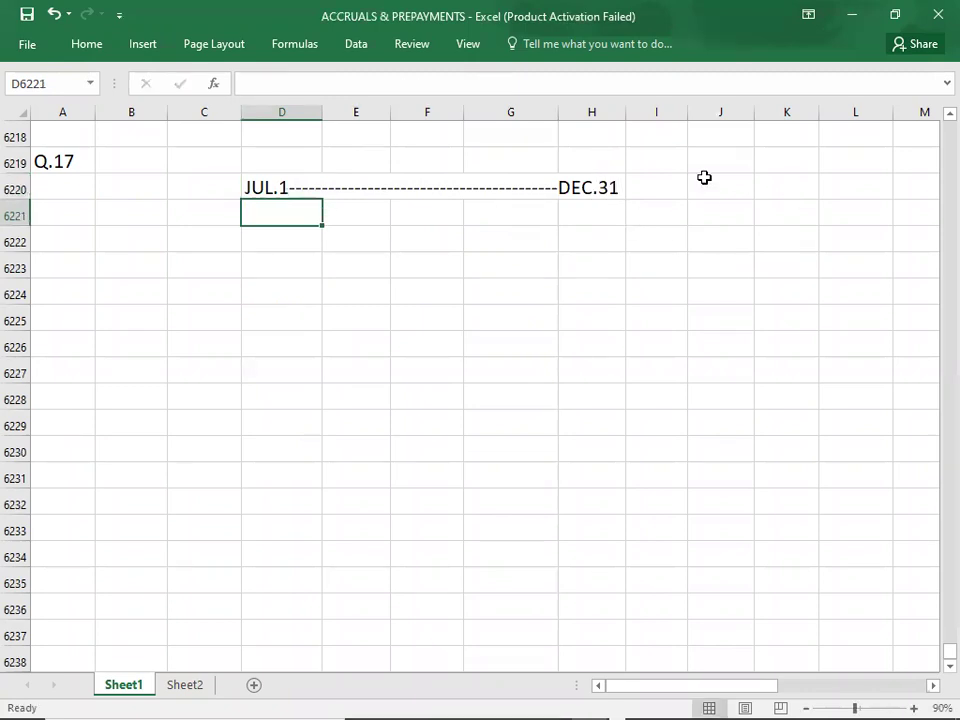
Step: Change the end date of the D6220 timeline to JUN.30
{"action": "double_click", "coordinate": [285, 190]}
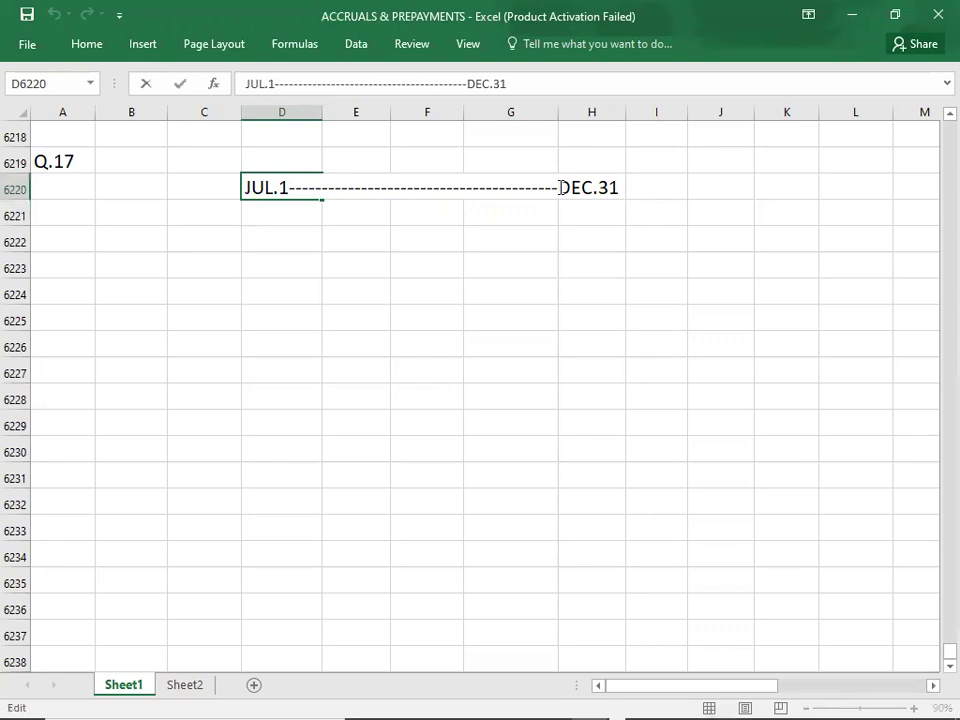
{"action": "key", "text": "BackSpace"}
{"action": "key", "text": "BackSpace"}
{"action": "key", "text": "BackSpace"}
{"action": "key", "text": "BackSpace"}
{"action": "key", "text": "BackSpace"}
{"action": "key", "text": "BackSpace"}
{"action": "type", "text": "JUN/"}
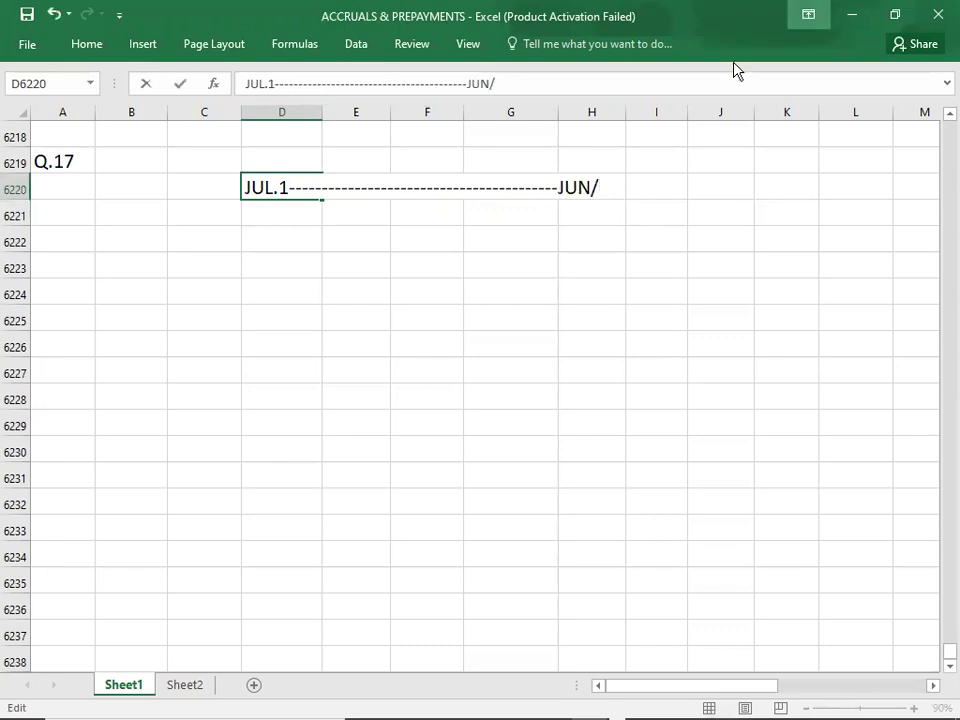
{"action": "type", "text": ".30"}
{"action": "key", "text": "BackSpace"}
{"action": "key", "text": "BackSpace"}
{"action": "key", "text": "BackSpace"}
{"action": "key", "text": "BackSpace"}
{"action": "type", "text": ".30"}
{"action": "key", "text": "Return"}
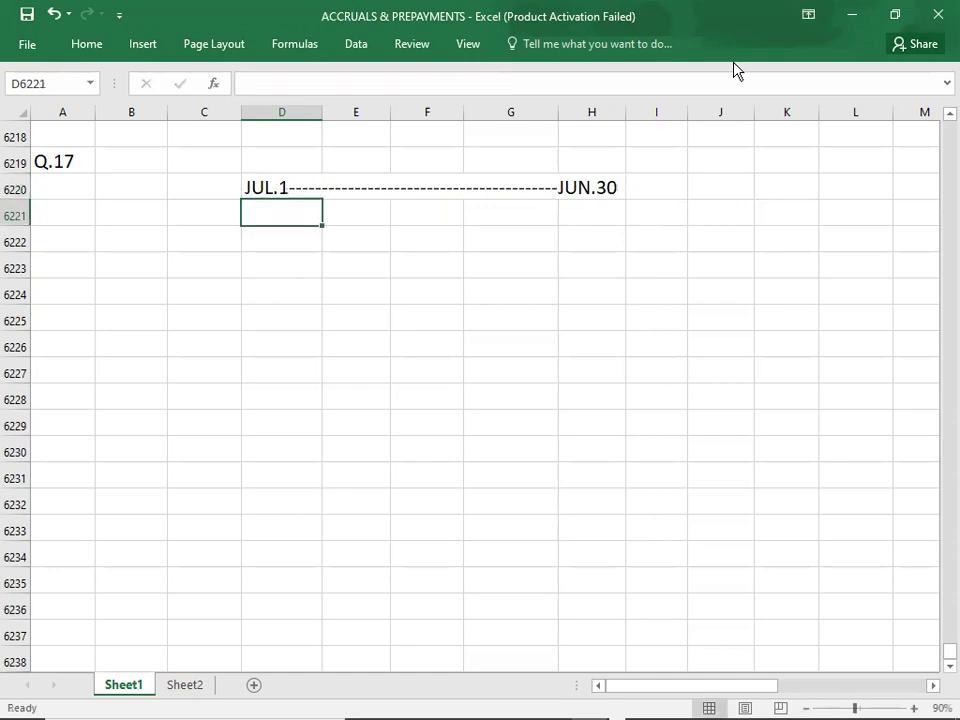
Step: Check the Q.17 premiums in the PDF and start the policy timeline in Excel cell B6221 with APR.1, 25920, dashes and MAR.31/APR.1
{"action": "key", "text": "alt+Tab"}
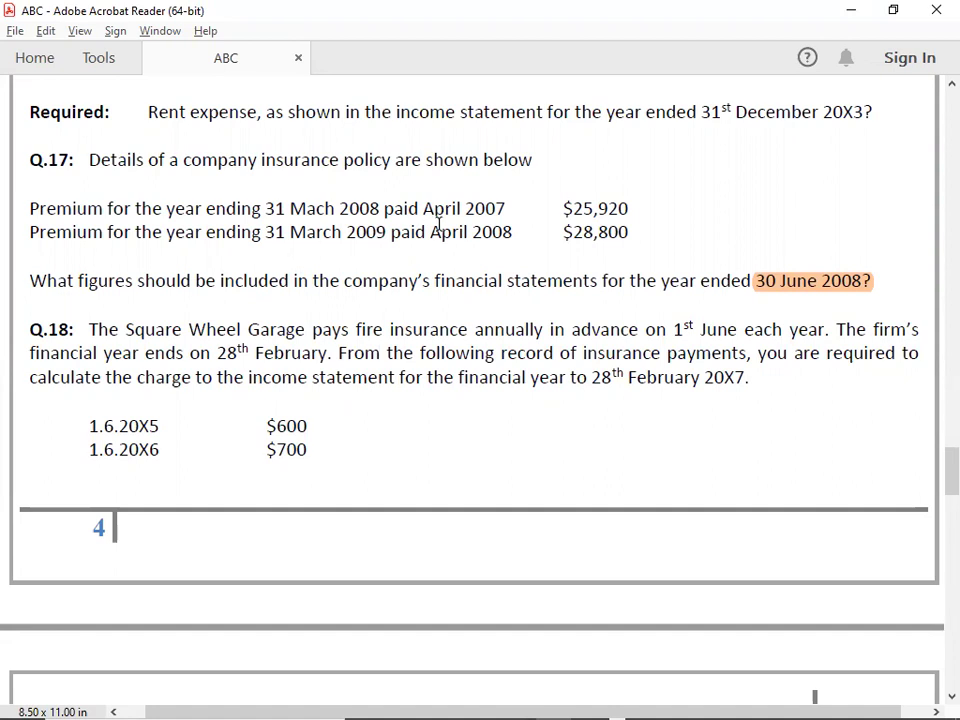
{"action": "key", "text": "alt+Tab"}
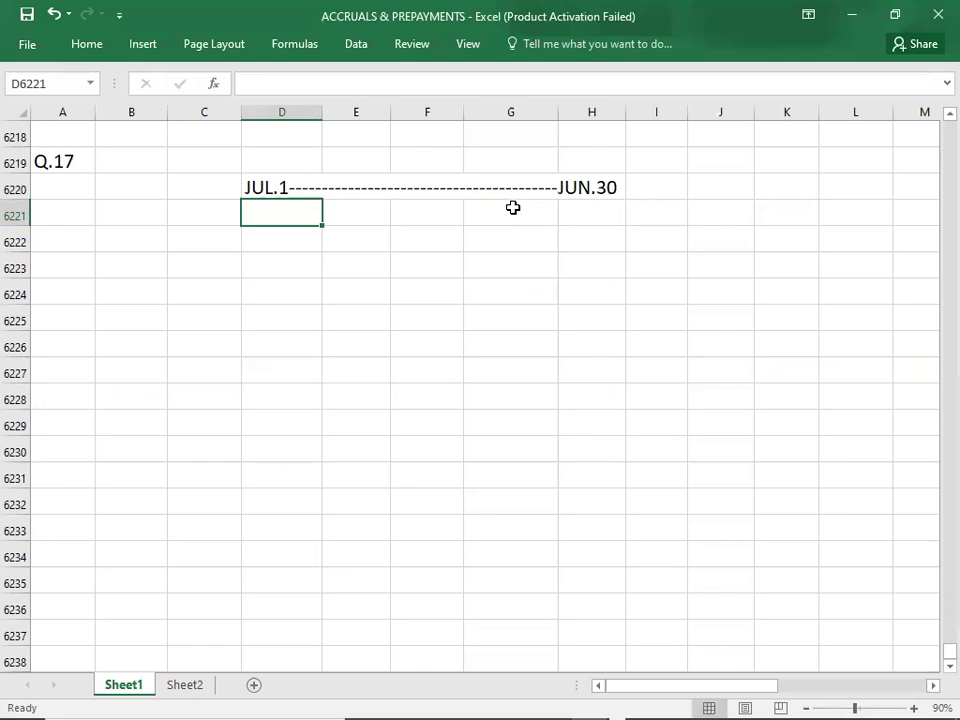
{"action": "left_click", "coordinate": [117, 207]}
{"action": "type", "text": "AP"}
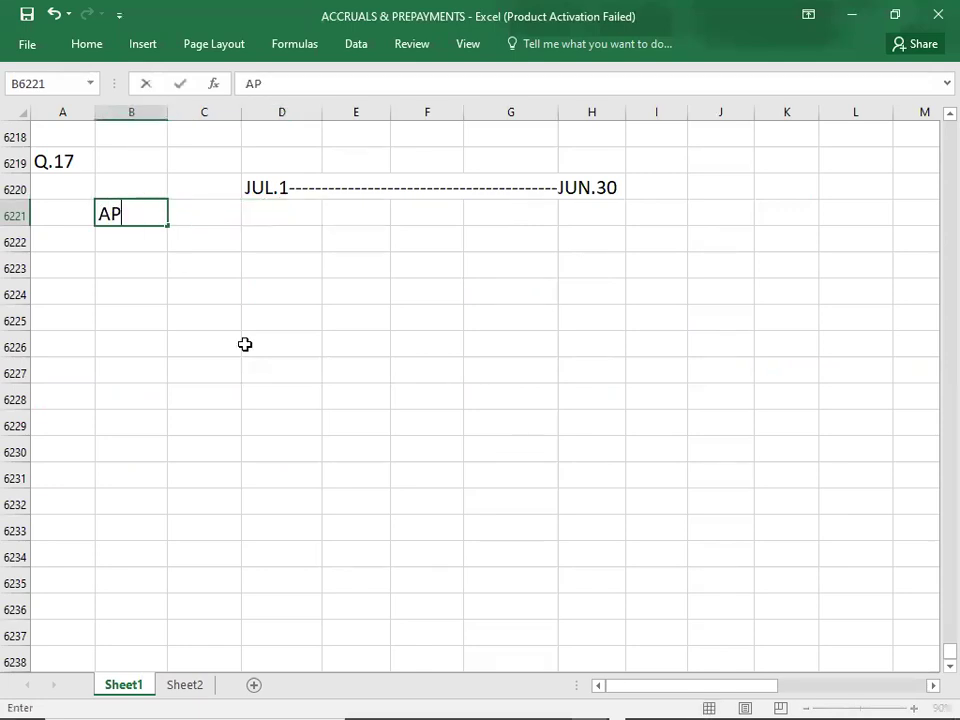
{"action": "type", "text": "R.1---"}
{"action": "key", "text": "alt+Tab"}
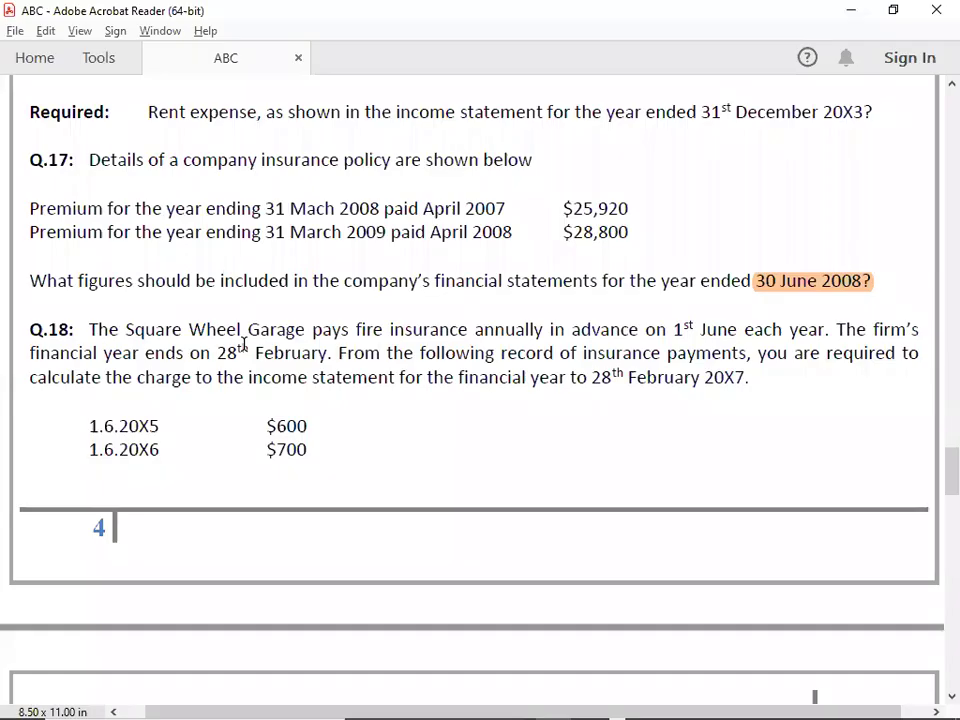
{"action": "key", "text": "alt+Tab"}
{"action": "type", "text": "25920"}
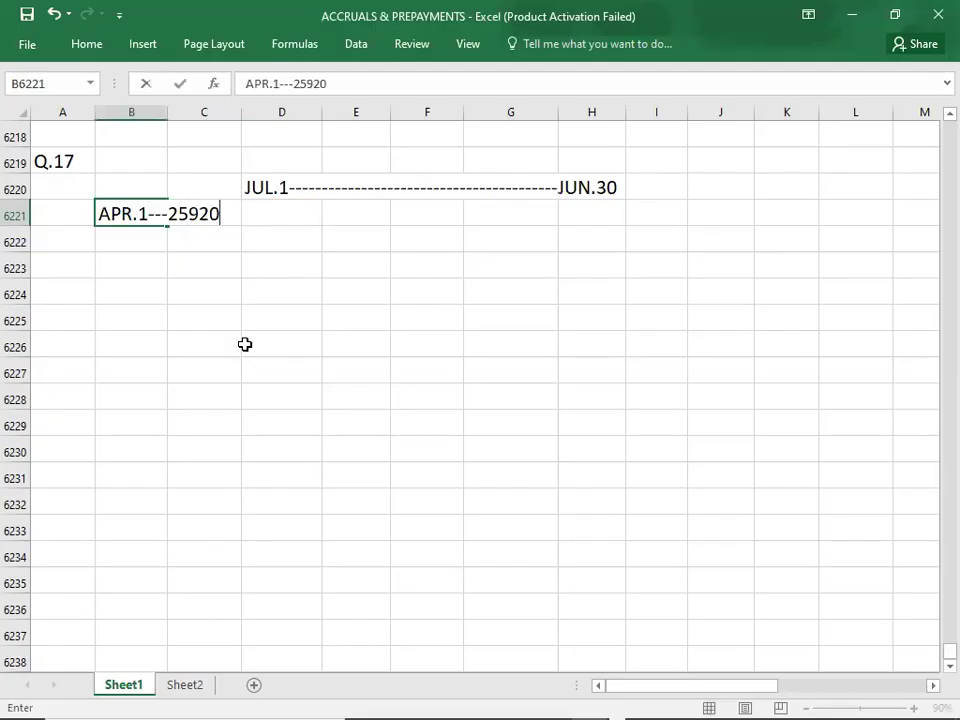
{"action": "type", "text": "----------------------------"}
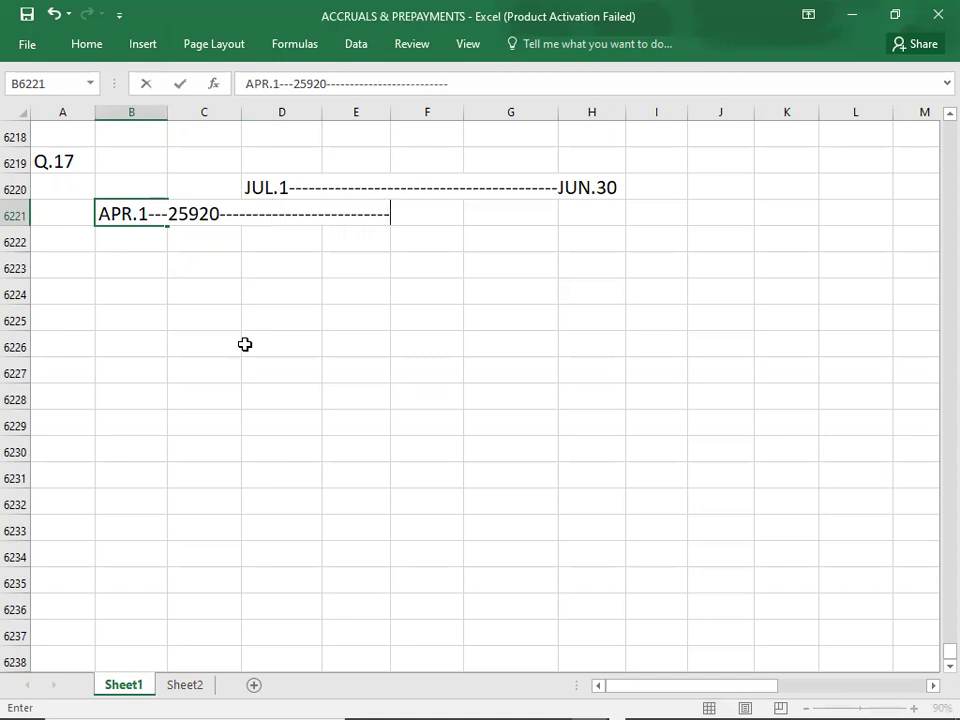
{"action": "type", "text": "--MAR"}
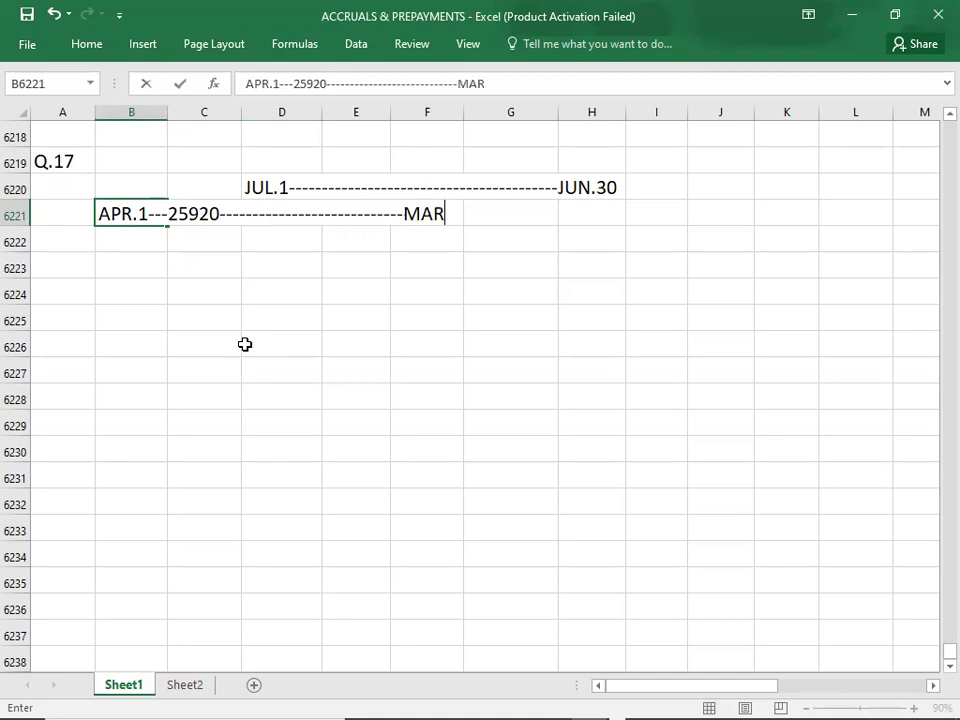
{"action": "type", "text": ".31/APR.1"}
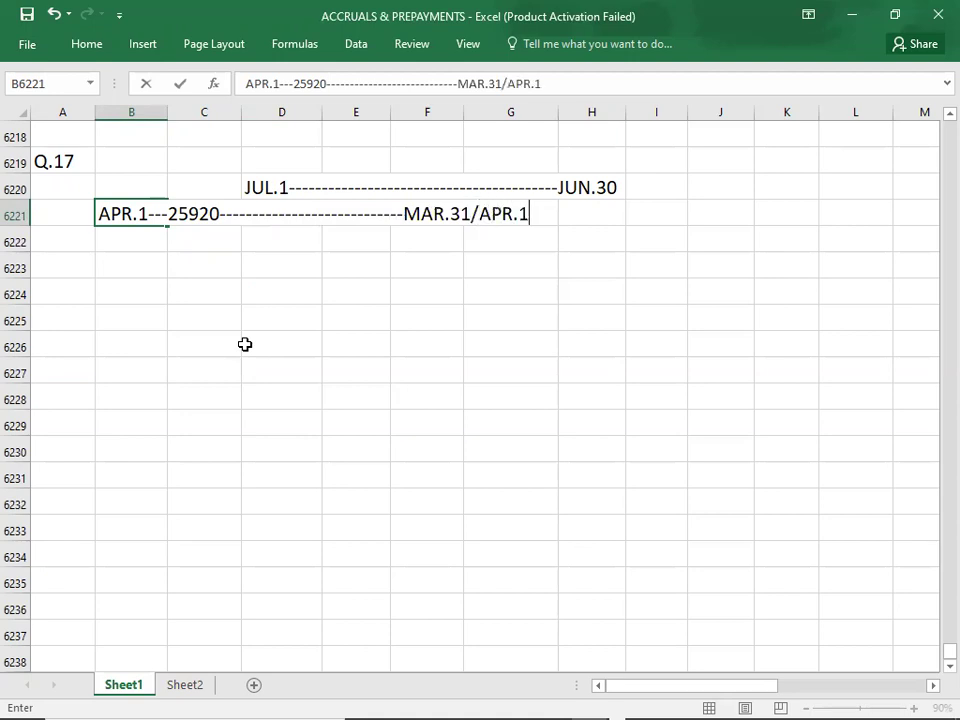
Step: Consult the PDF for the second premium and extend the B6221 timeline in Excel with dashes, 28800, more dashes and MAR.31
{"action": "type", "text": "-----"}
{"action": "key", "text": "alt+Tab"}
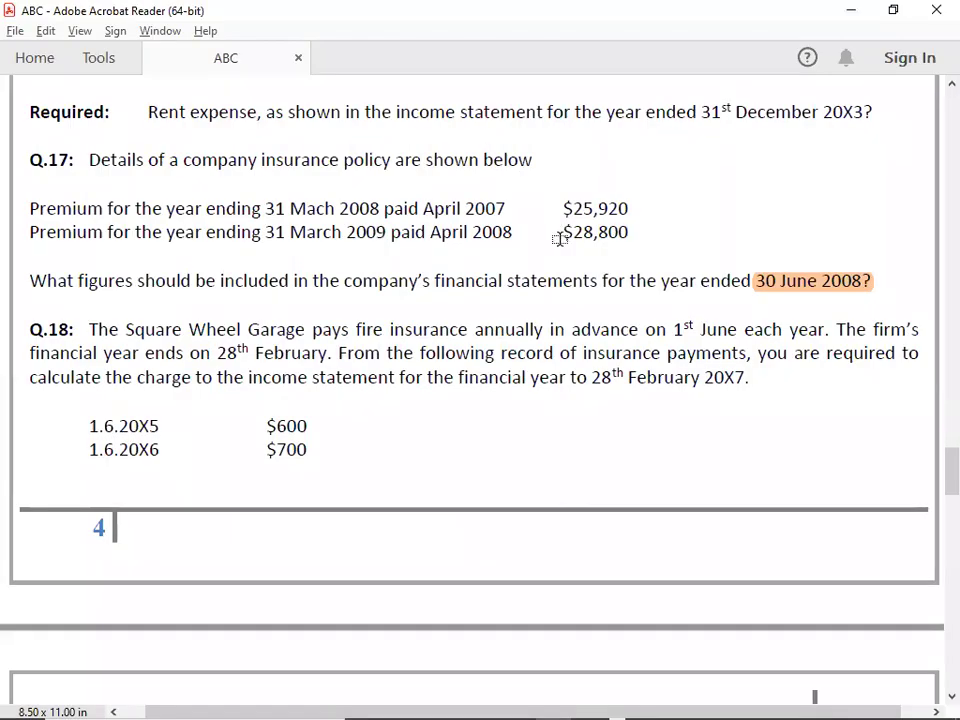
{"action": "key", "text": "alt+Tab"}
{"action": "type", "text": "28800"}
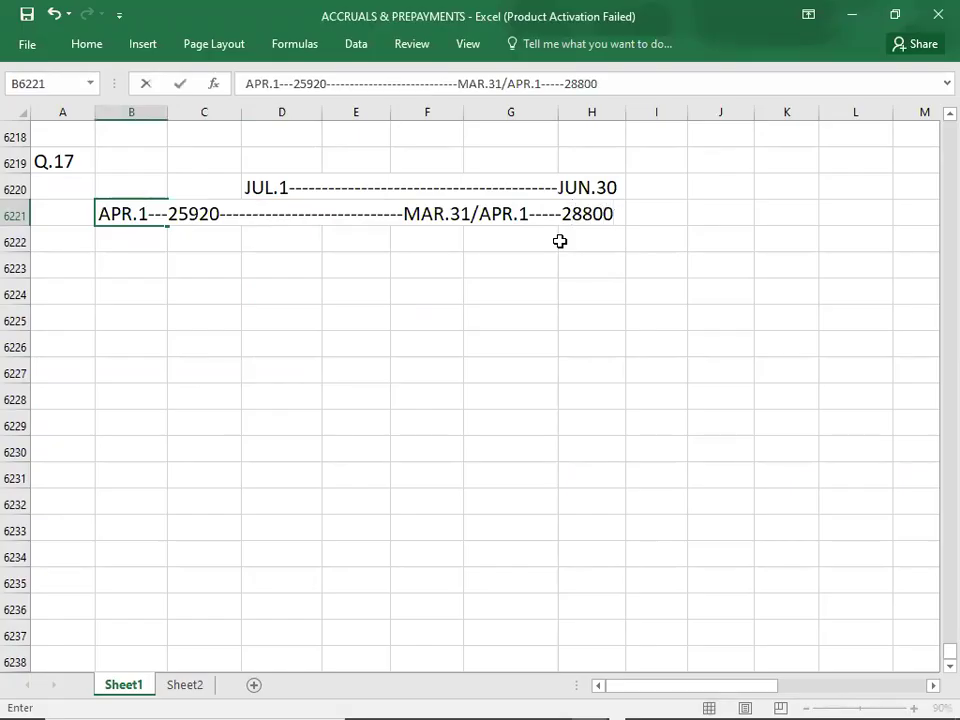
{"action": "type", "text": "----------------------"}
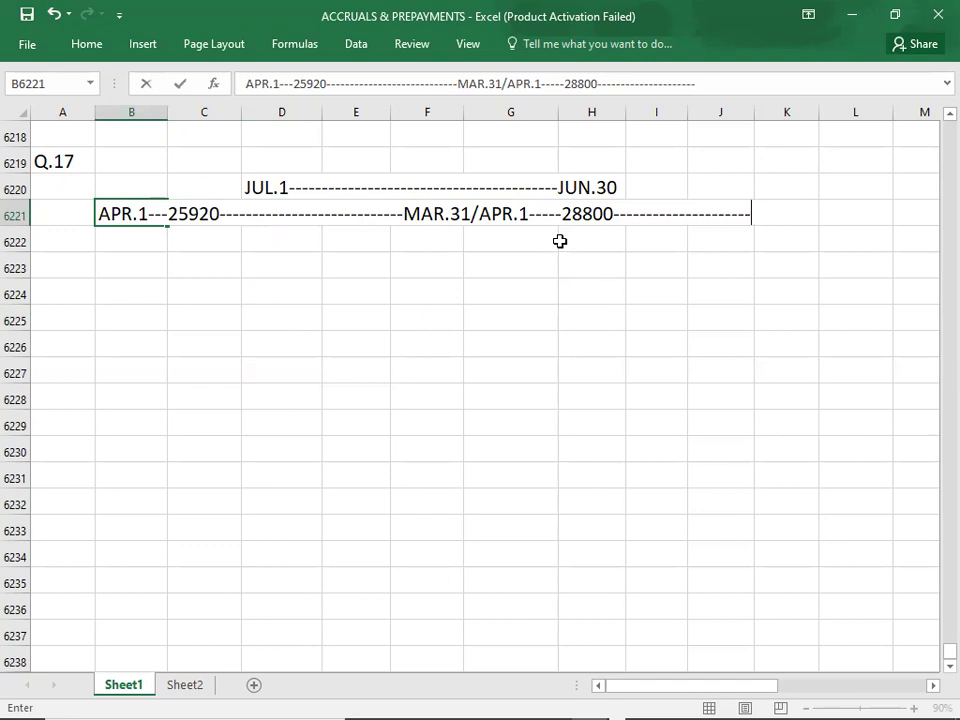
{"action": "type", "text": "MAR.2"}
{"action": "key", "text": "BackSpace"}
{"action": "type", "text": "31"}
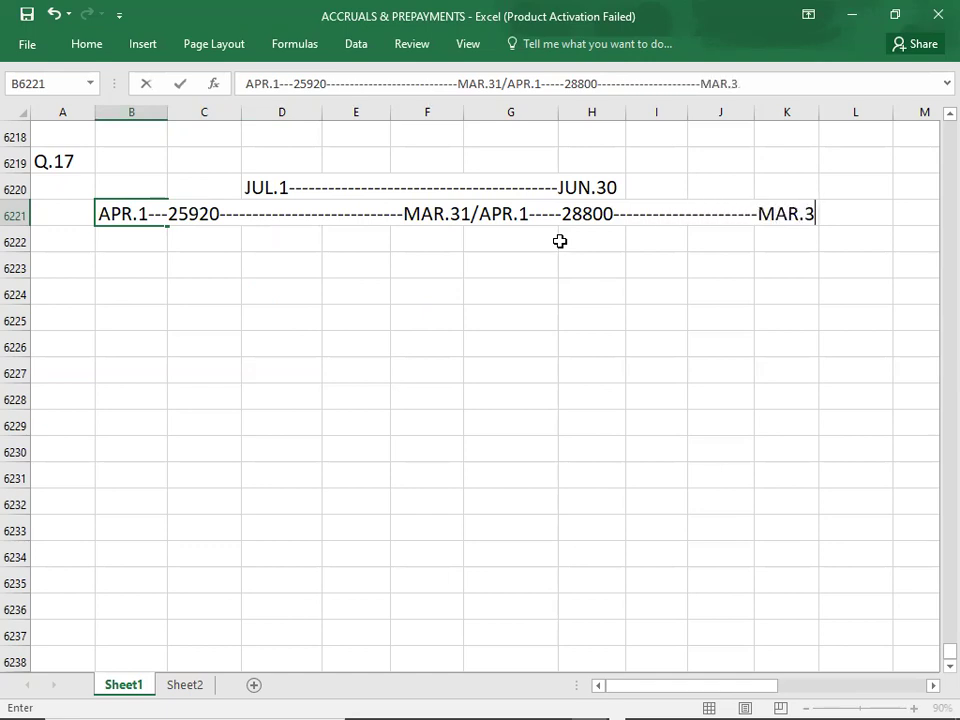
{"action": "key", "text": "Return"}
Step: Select the timeline cells from D6220 to F6222 to examine how the first premium overlaps the accounting year
{"action": "left_click_drag", "start_coordinate": [285, 182], "coordinate": [290, 256]}
{"action": "key", "text": "shift+Right"}
{"action": "key", "text": "shift+Right"}
{"action": "key", "text": "shift+Right"}
{"action": "key", "text": "shift+Right"}
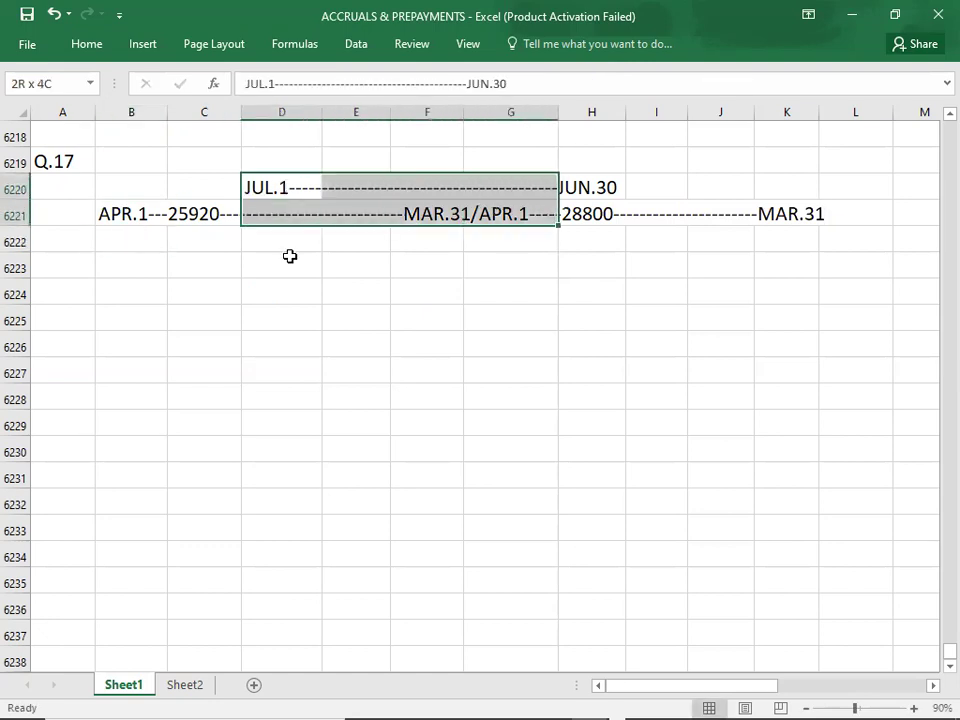
{"action": "key", "text": "shift+Down"}
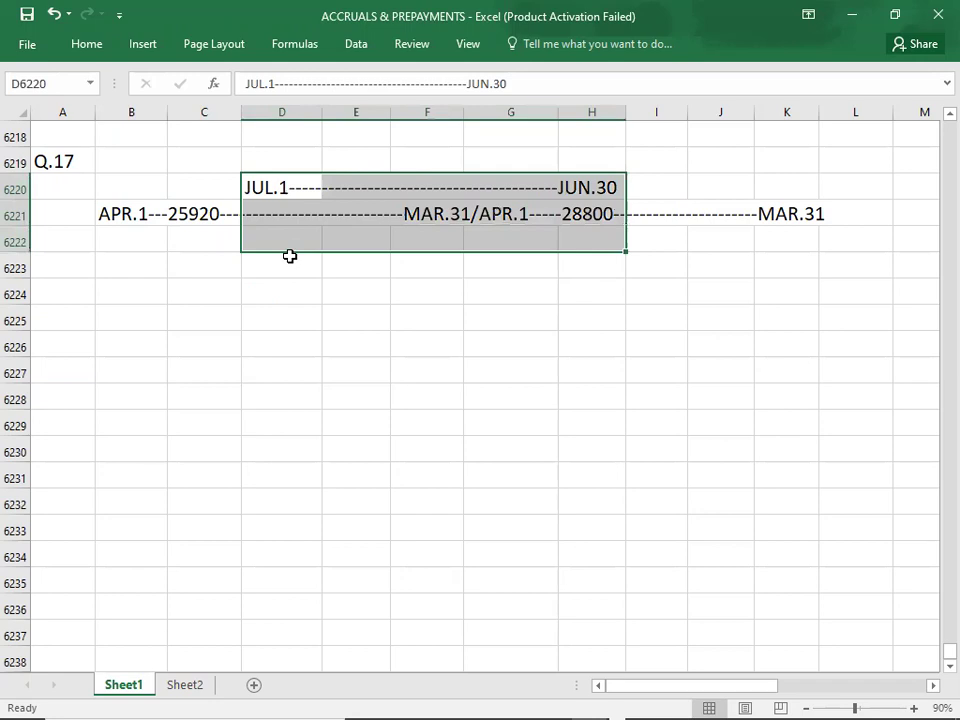
{"action": "key", "text": "shift+Left"}
{"action": "key", "text": "shift+Left"}
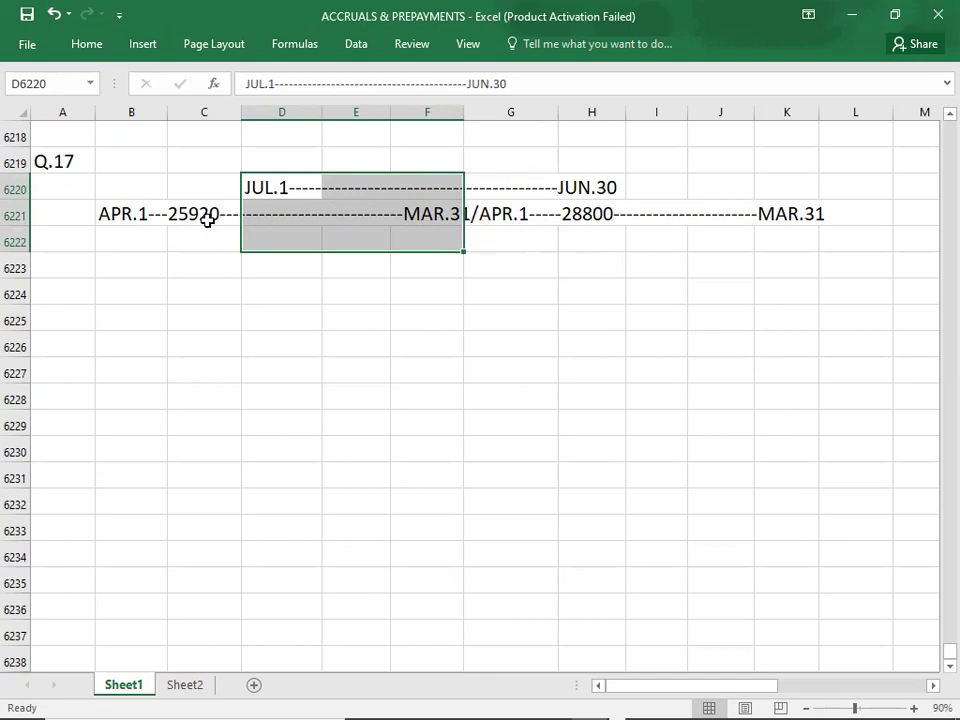
Step: Recheck Q.17 in the PDF and enter the working INS. EXP. = (25920*9/12)+(28800*3/12) in Excel cell D6223
{"action": "left_click", "coordinate": [263, 262]}
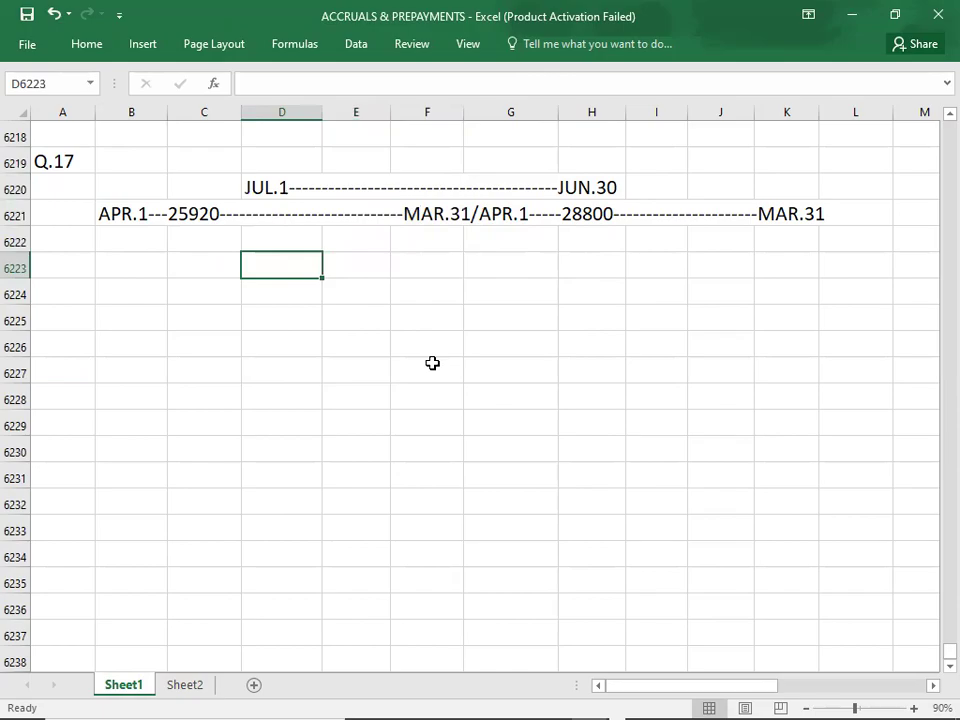
{"action": "key", "text": "alt+Tab"}
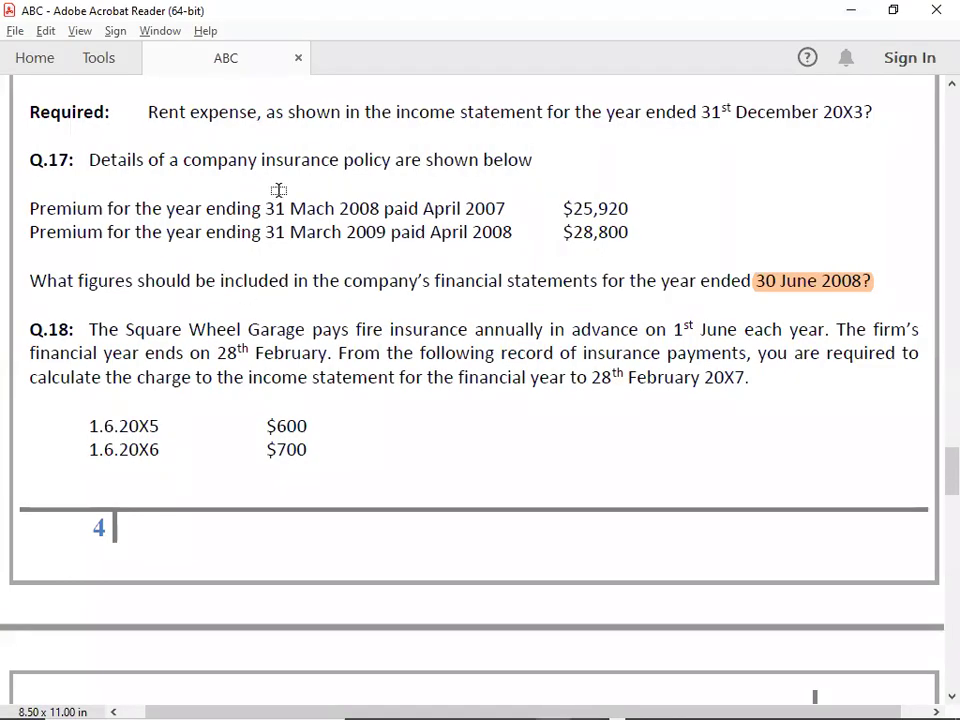
{"action": "key", "text": "alt+Tab"}
{"action": "type", "text": "INS. EXP. = ("}
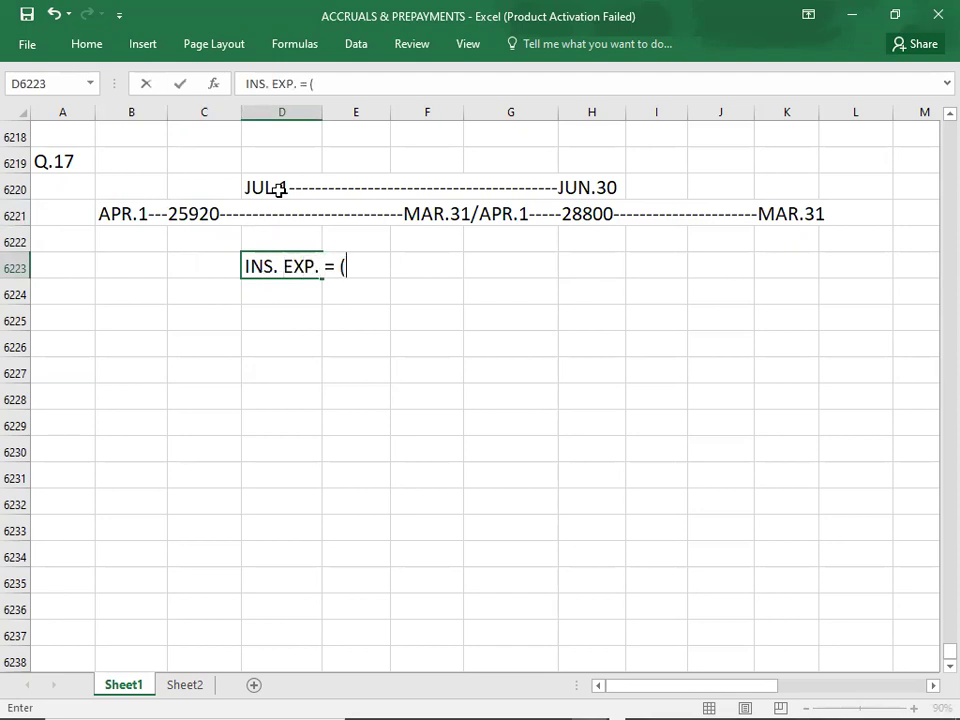
{"action": "type", "text": "2592"}
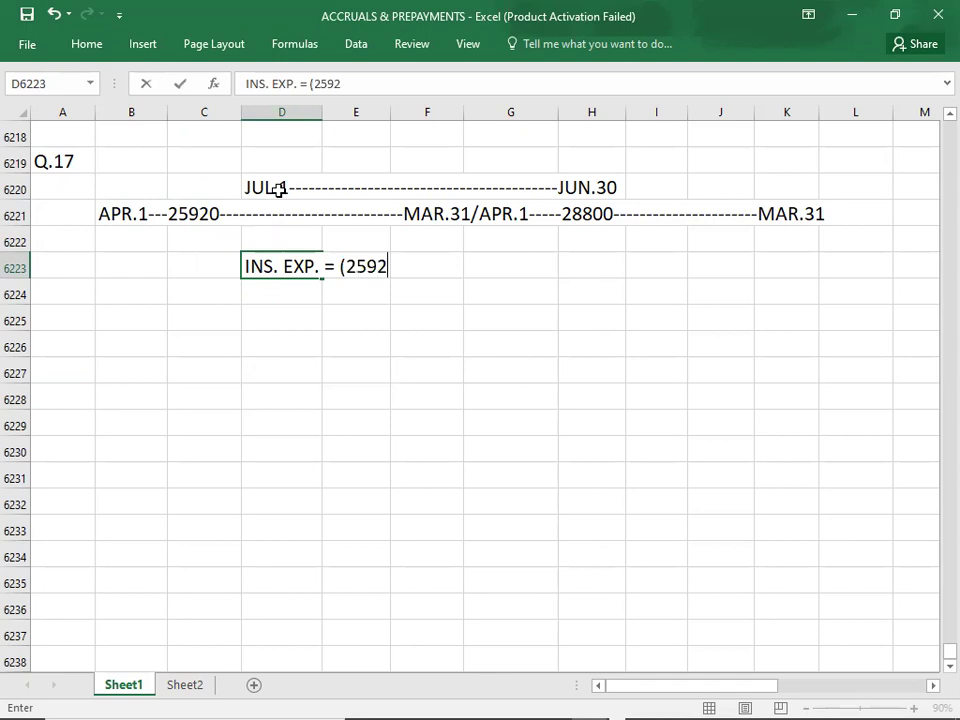
{"action": "type", "text": "0*9/1"}
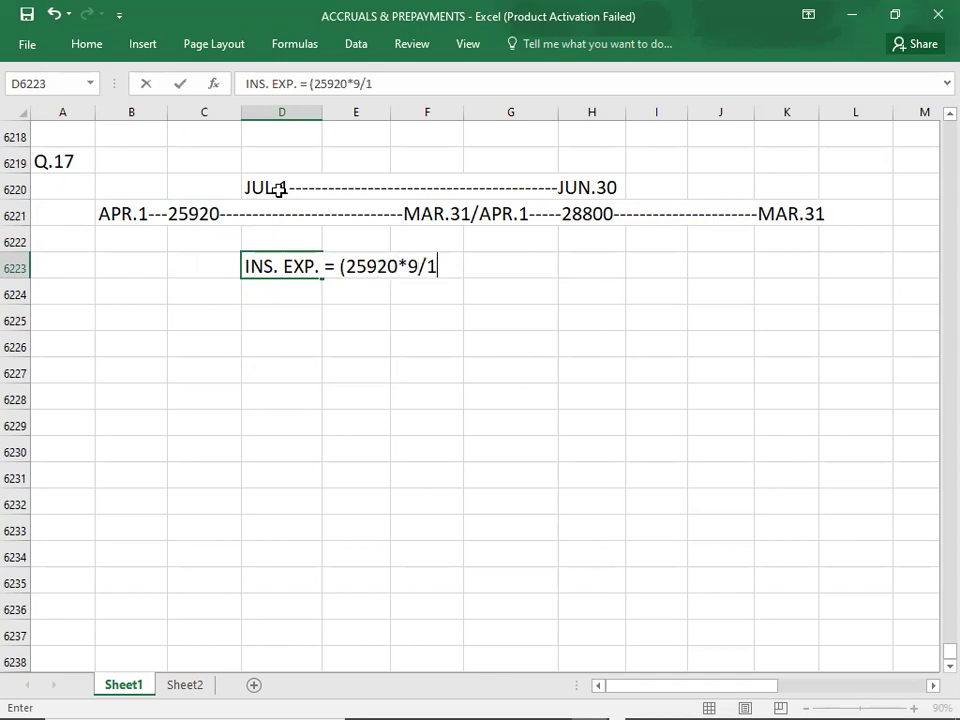
{"action": "type", "text": "2)+("}
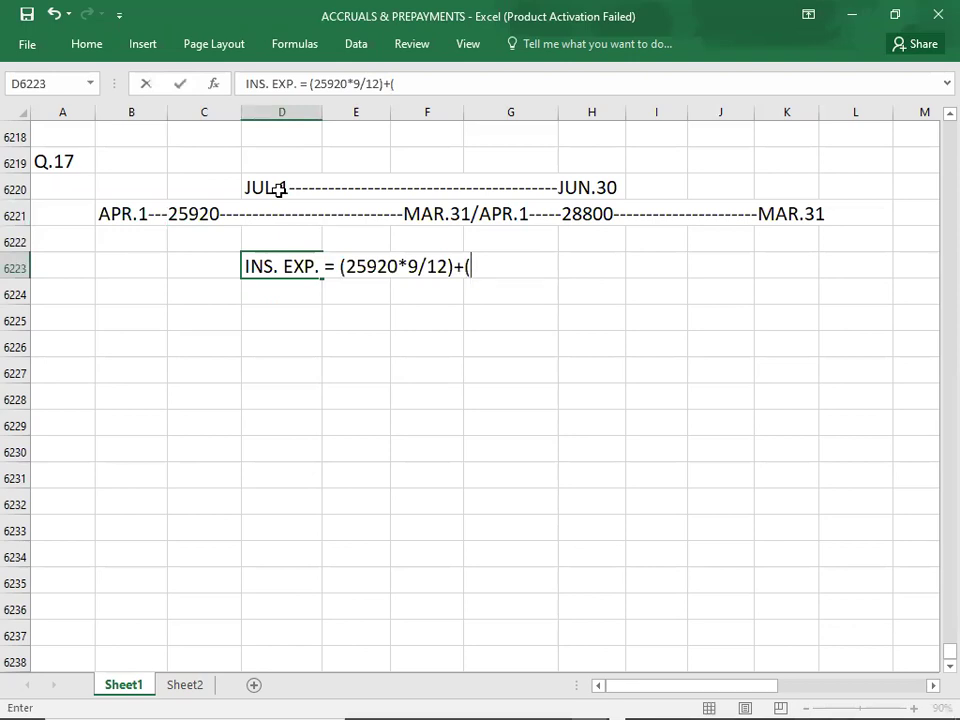
{"action": "type", "text": "28800*3"}
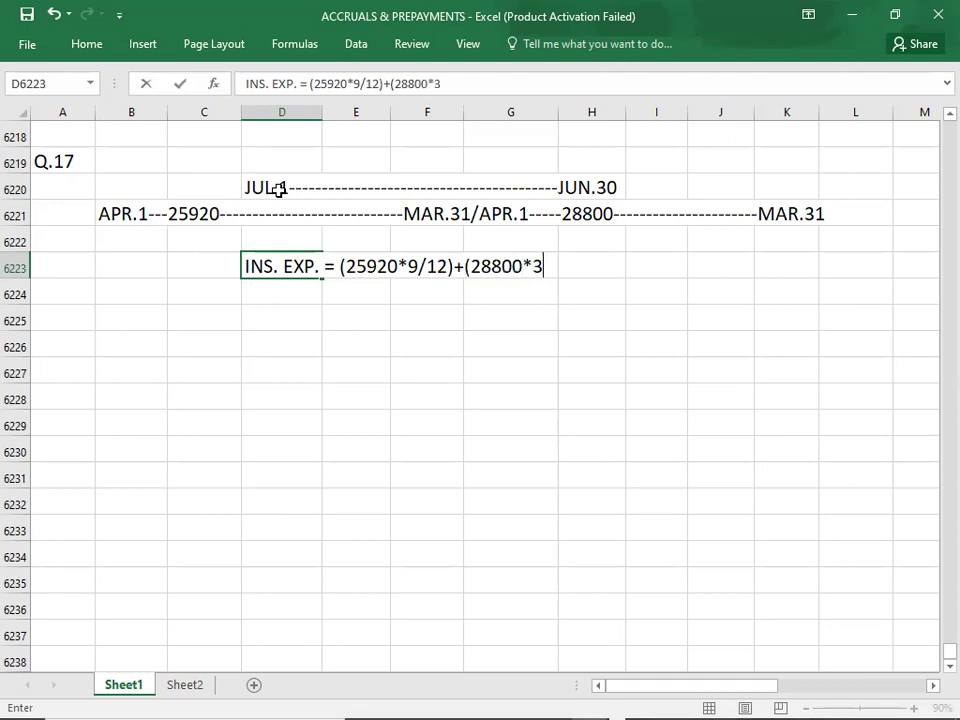
{"action": "type", "text": "/12)"}
{"action": "key", "text": "Return"}
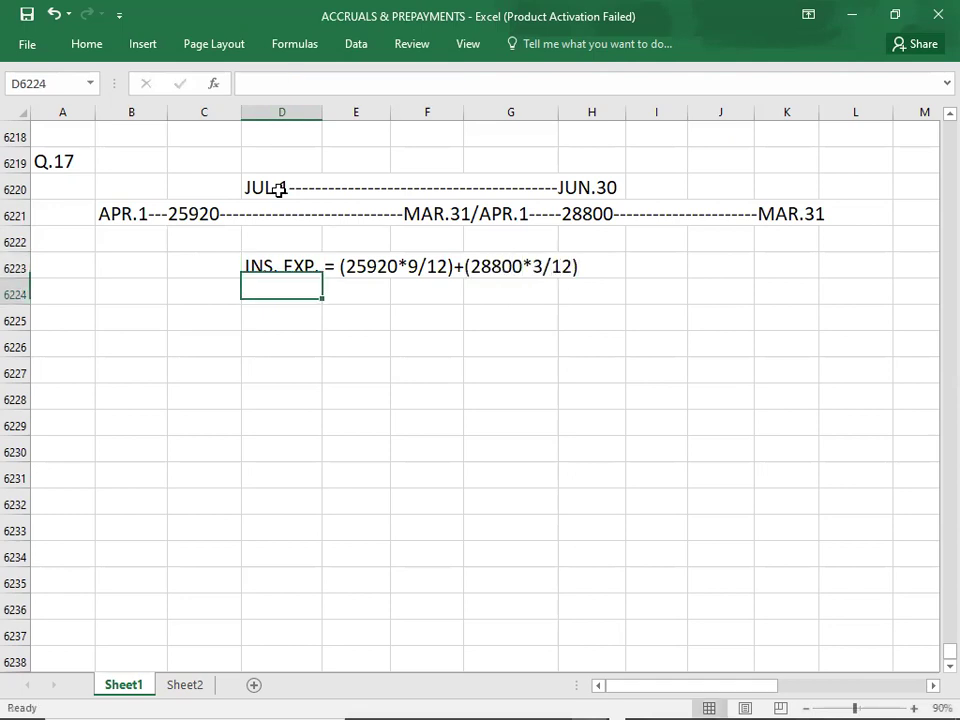
Step: Enter the second working line INS. EXP. = 19440 + 7200 in D6224, replacing the autocompleted calculation
{"action": "type", "text": "I"}
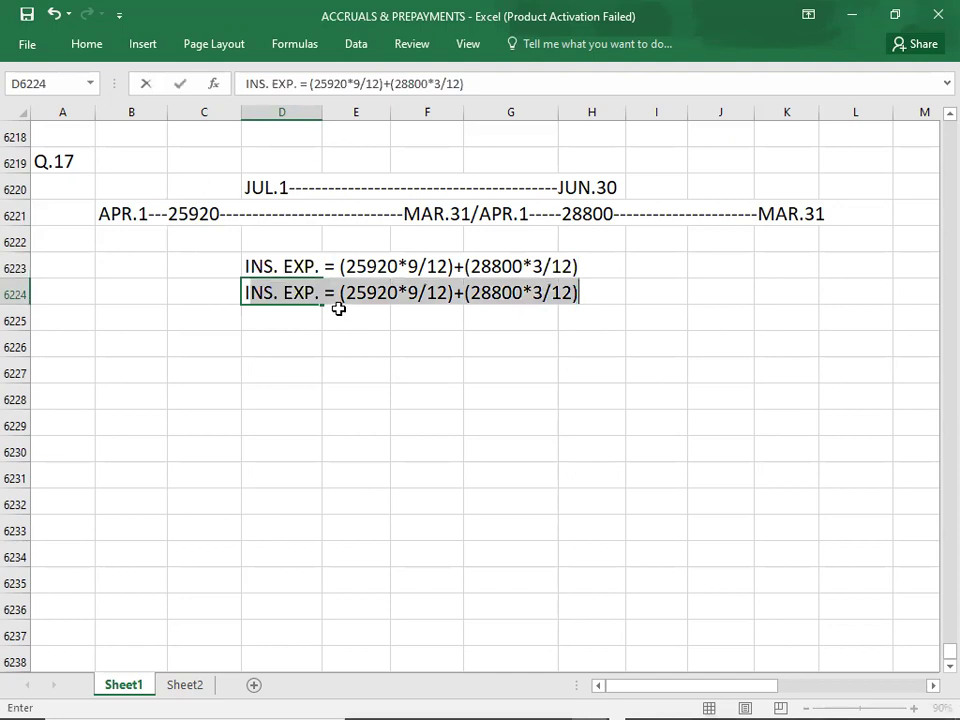
{"action": "left_click", "coordinate": [341, 300]}
{"action": "key", "text": "Delete"}
{"action": "key", "text": "Delete"}
{"action": "key", "text": "Delete"}
{"action": "key", "text": "Delete"}
{"action": "key", "text": "Delete"}
{"action": "key", "text": "Delete"}
{"action": "key", "text": "Delete"}
{"action": "key", "text": "Delete"}
{"action": "key", "text": "Delete"}
{"action": "key", "text": "Delete"}
{"action": "key", "text": "Delete"}
{"action": "key", "text": "Delete"}
{"action": "key", "text": "Delete"}
{"action": "key", "text": "Delete"}
{"action": "key", "text": "Delete"}
{"action": "key", "text": "Delete"}
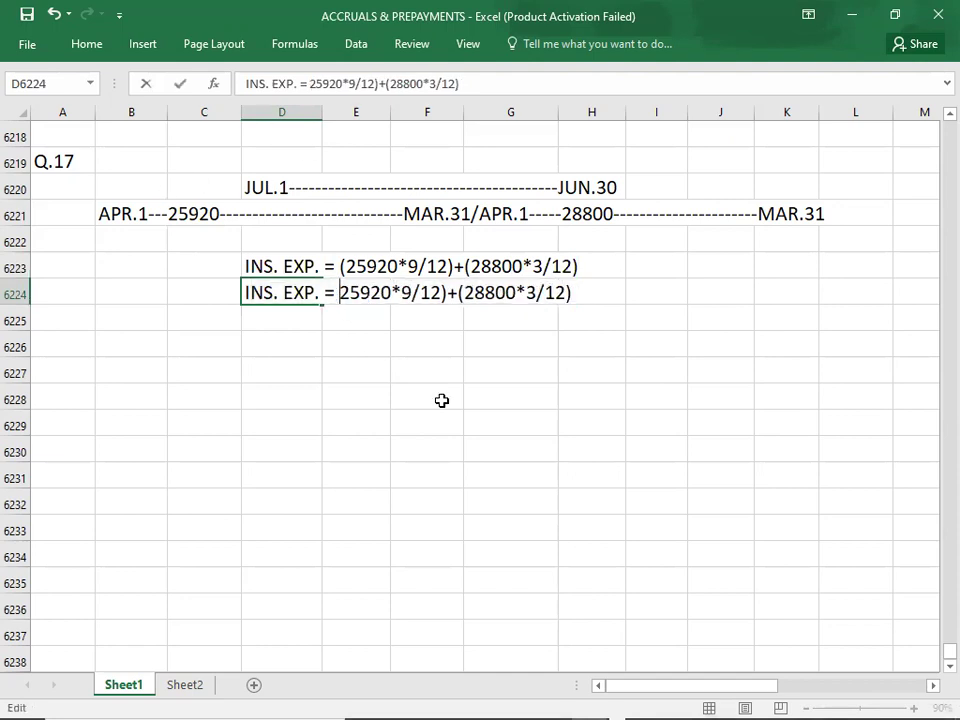
{"action": "key", "text": "Delete"}
{"action": "key", "text": "Delete"}
{"action": "key", "text": "Delete"}
{"action": "key", "text": "Delete"}
{"action": "key", "text": "Delete"}
{"action": "key", "text": "Delete"}
{"action": "key", "text": "Delete"}
{"action": "key", "text": "Delete"}
{"action": "key", "text": "Delete"}
{"action": "type", "text": "1945"}
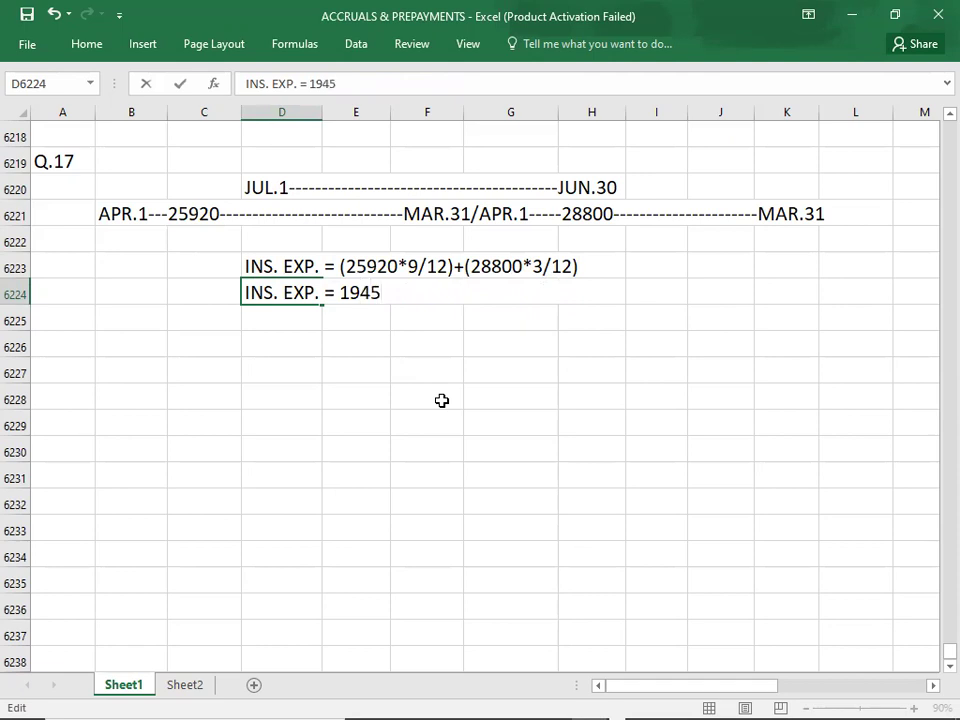
{"action": "key", "text": "BackSpace"}
{"action": "type", "text": "40 + 7200"}
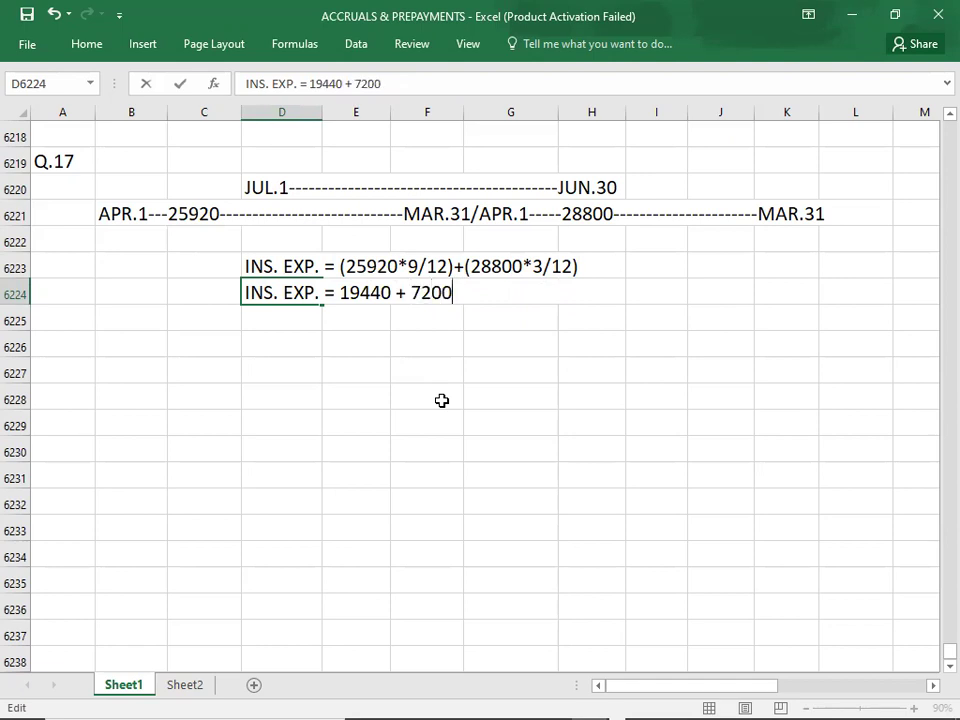
{"action": "key", "text": "Return"}
Step: Enter the insurance expense result INS. EXP. = 26640 in D6225 and the text PREPAID = in D6227
{"action": "type", "text": "INS. EXP. ="}
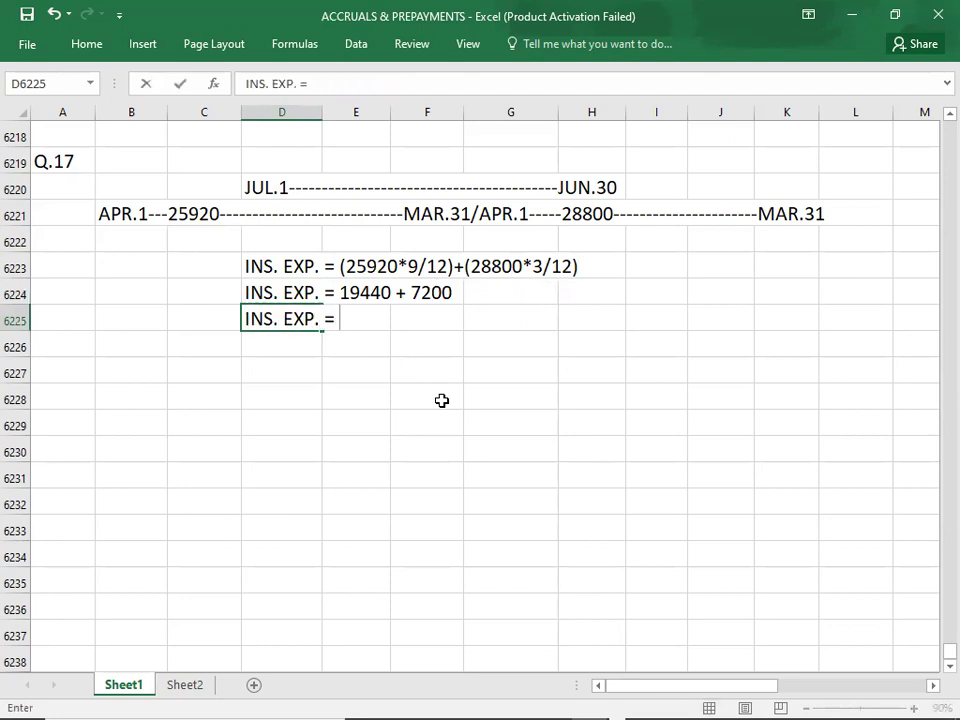
{"action": "type", "text": " 26640"}
{"action": "key", "text": "Return"}
{"action": "key", "text": "Return"}
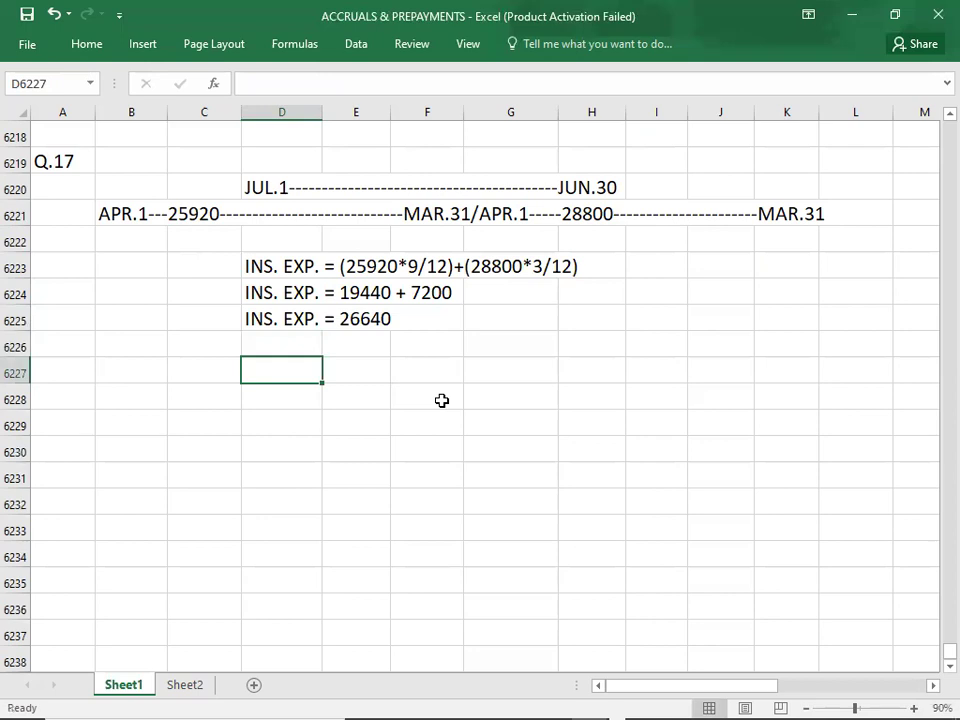
{"action": "type", "text": "PREP"}
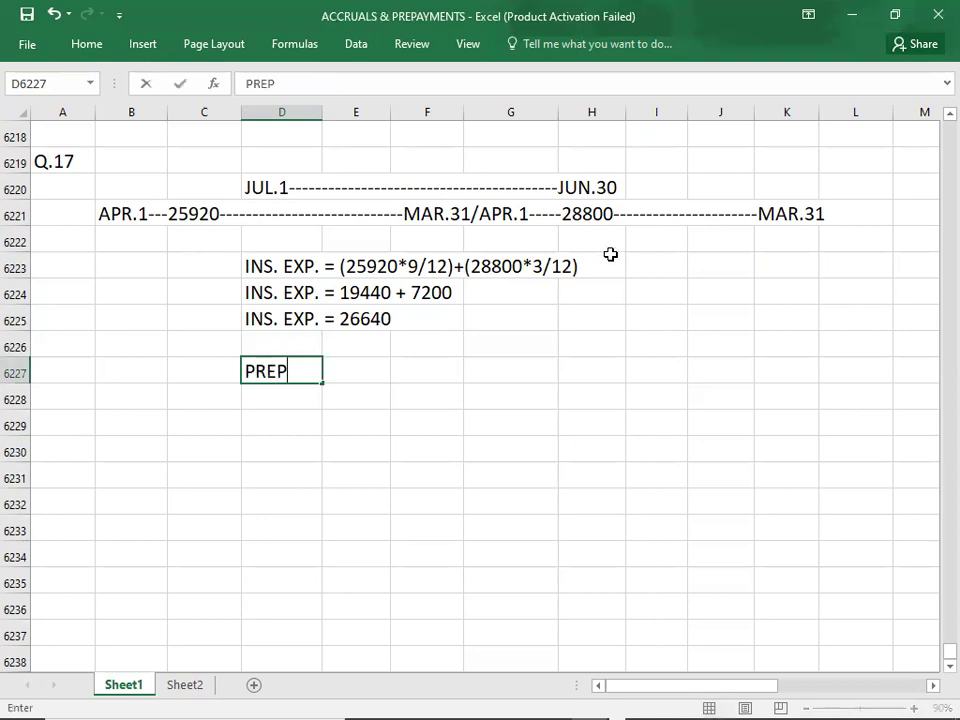
{"action": "type", "text": "AID ="}
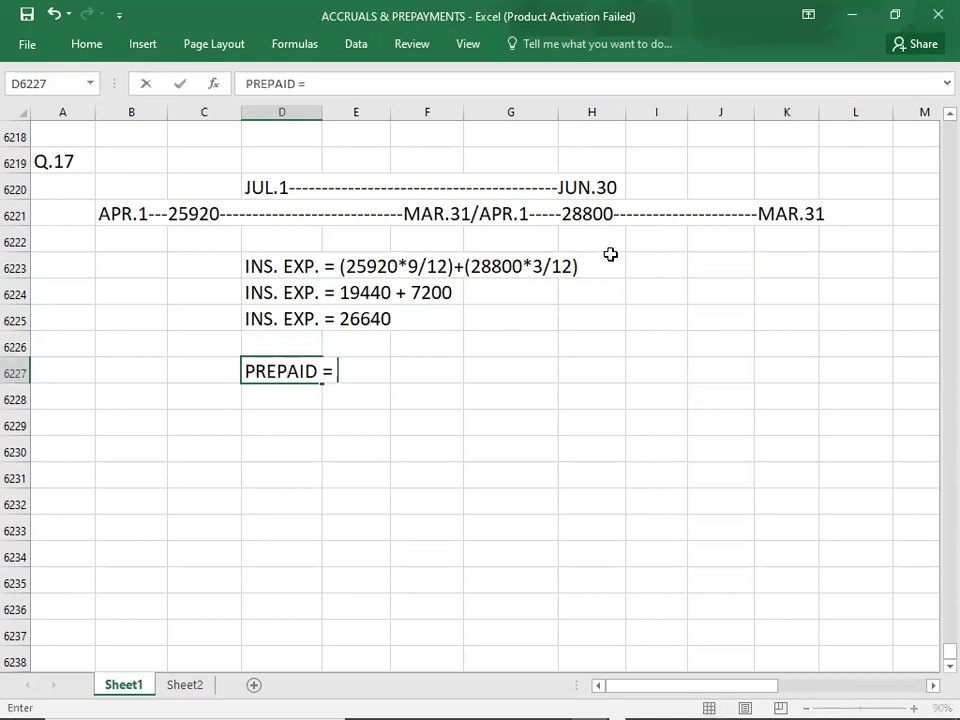
Step: Select the timeline cells I6220 to K6222 to examine the part of the second premium falling after JUN.30
{"action": "left_click", "coordinate": [645, 182]}
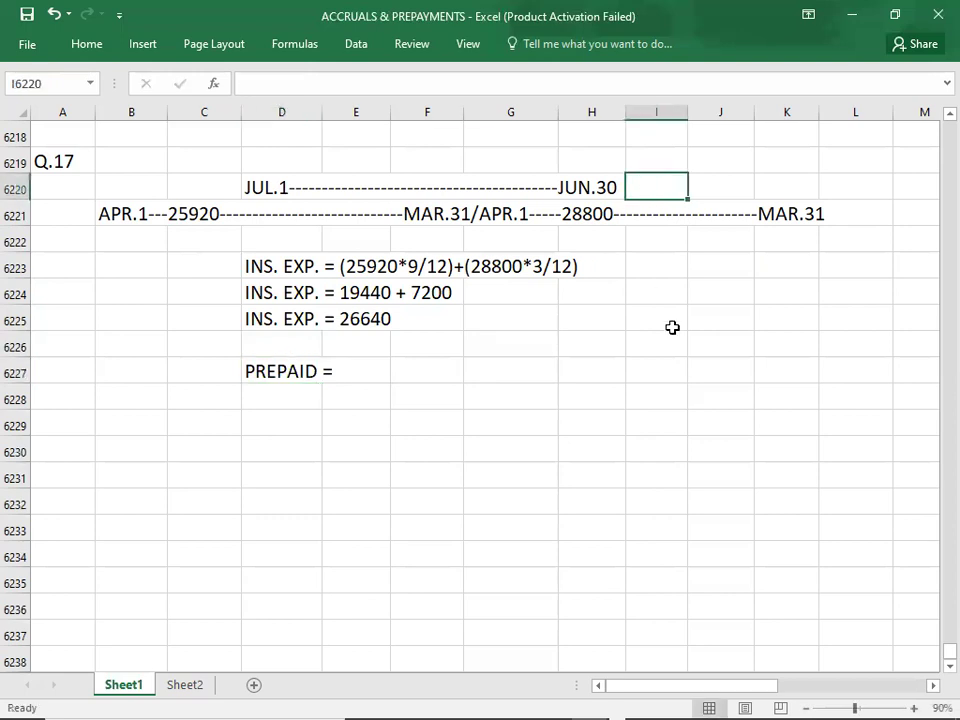
{"action": "key", "text": "shift+Down"}
{"action": "key", "text": "shift+Down"}
{"action": "key", "text": "shift+Right"}
{"action": "key", "text": "shift+Right"}
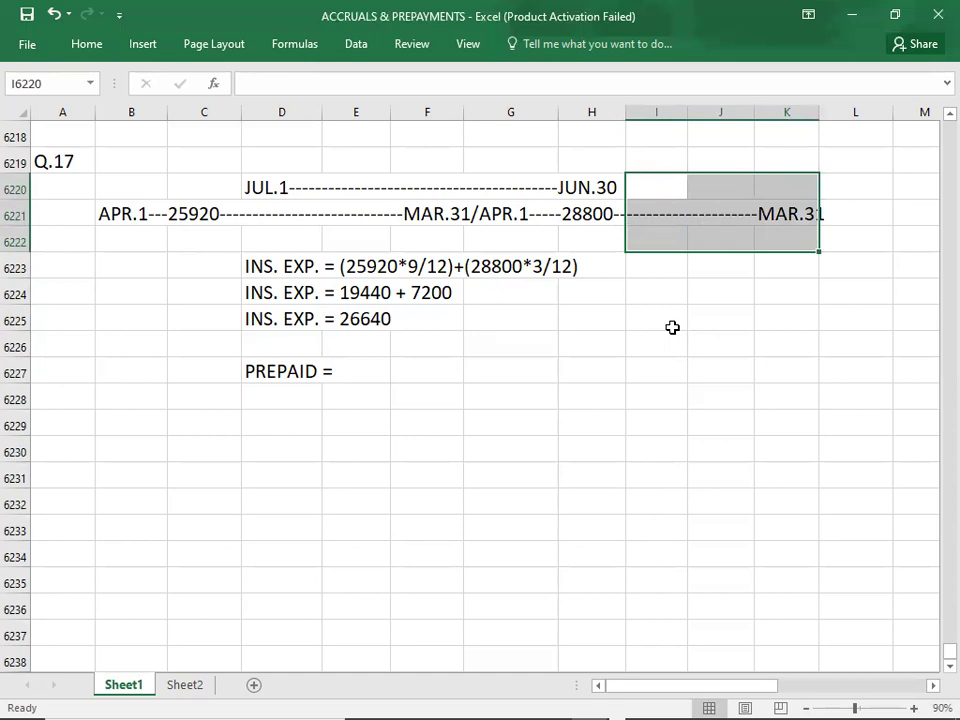
Step: Complete the prepaid line in D6227 as PREPAID = 28800*9/12 = and enter the result 21600 in G6227
{"action": "left_click", "coordinate": [351, 375]}
{"action": "double_click", "coordinate": [274, 372]}
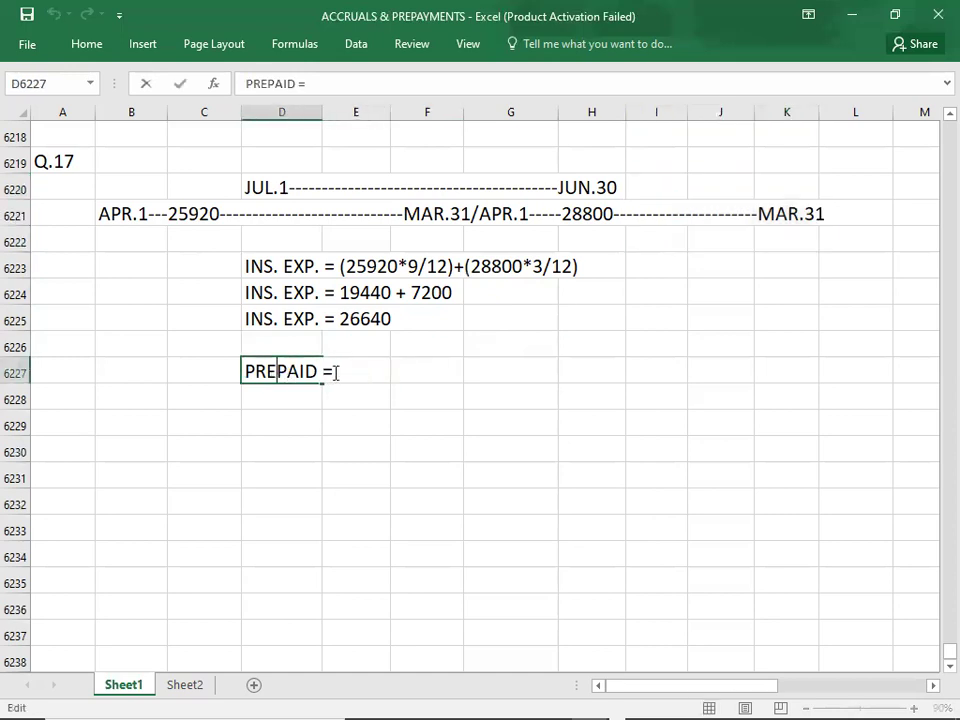
{"action": "type", "text": "28"}
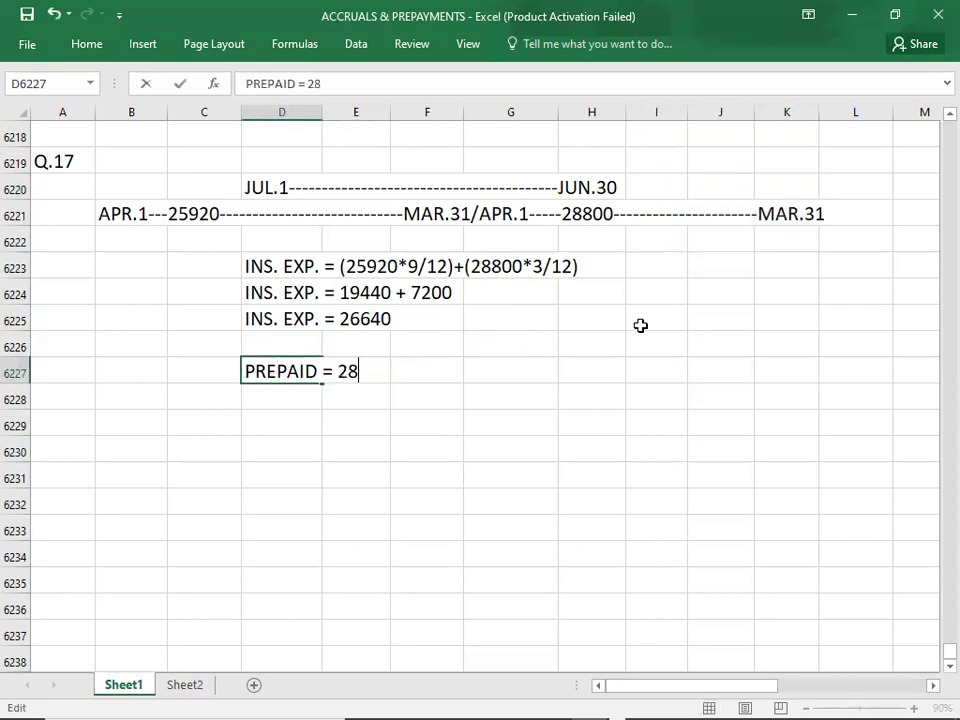
{"action": "type", "text": "800*9/12 ="}
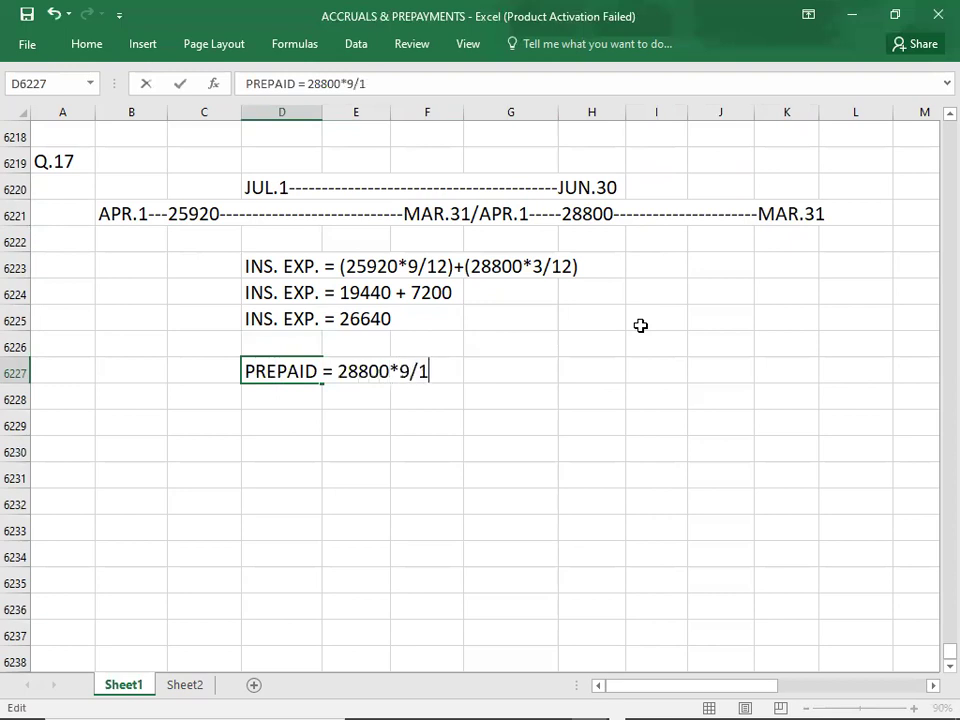
{"action": "key", "text": "Tab"}
{"action": "key", "text": "Tab"}
{"action": "key", "text": "Tab"}
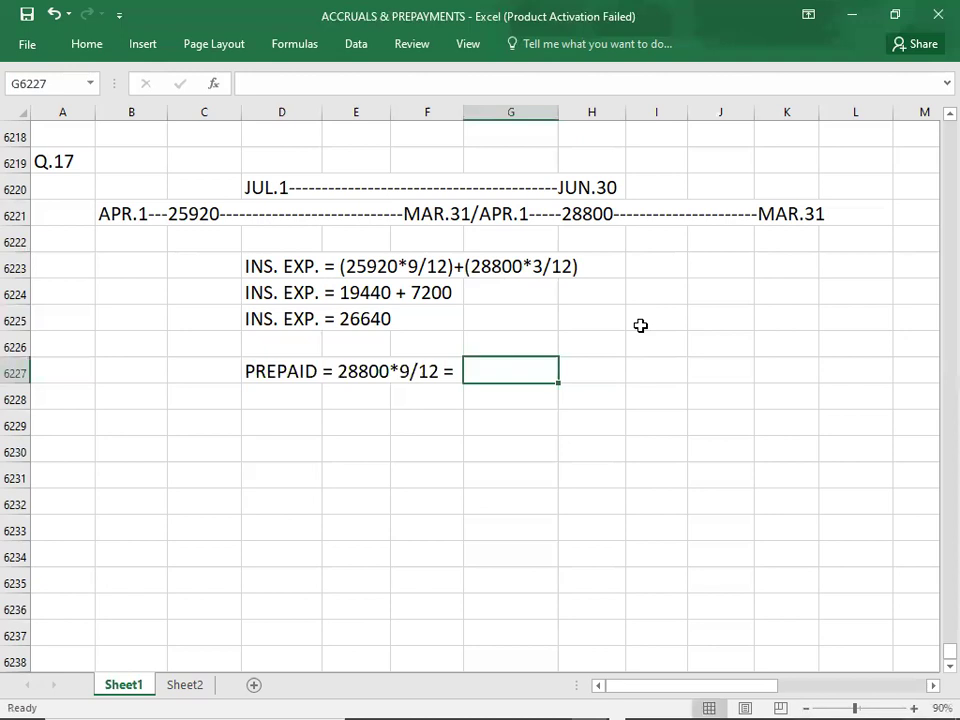
{"action": "type", "text": "21600"}
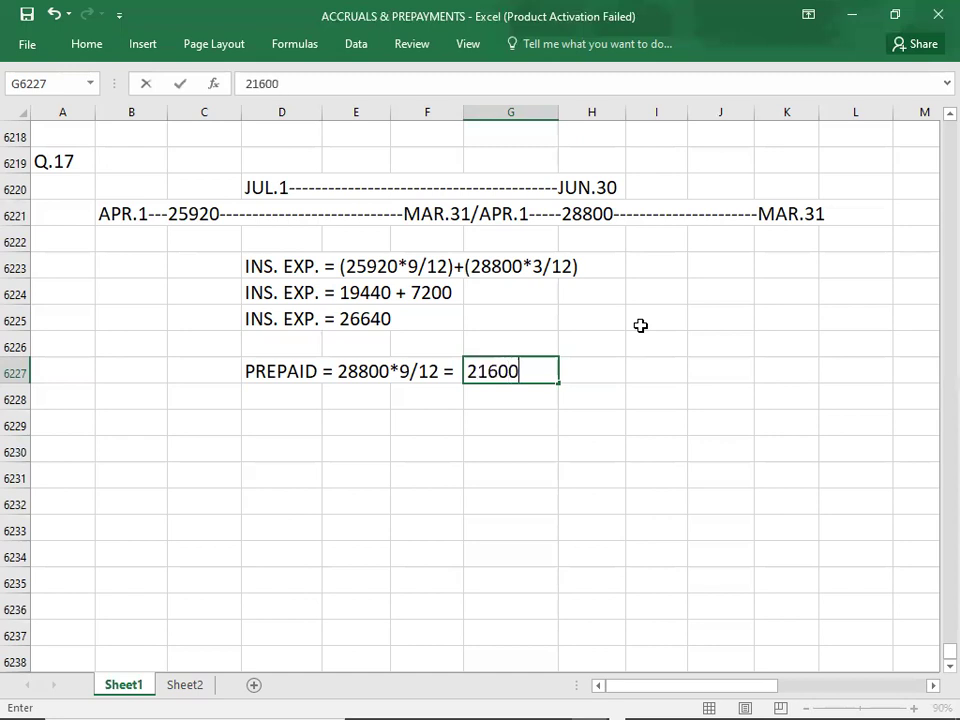
{"action": "key", "text": "Return"}
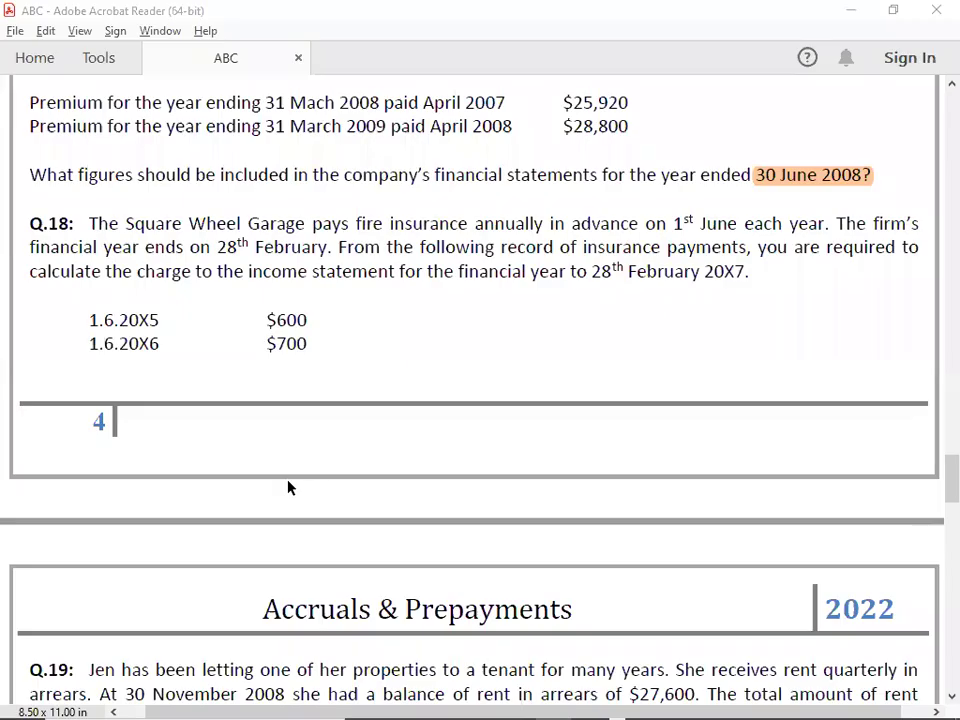
Step: Read Q.18 in the PDF in Acrobat Reader and highlight its financial year-end date, 28th February 20X7
{"action": "key", "text": "alt+Tab"}
{"action": "key", "text": "Tab"}
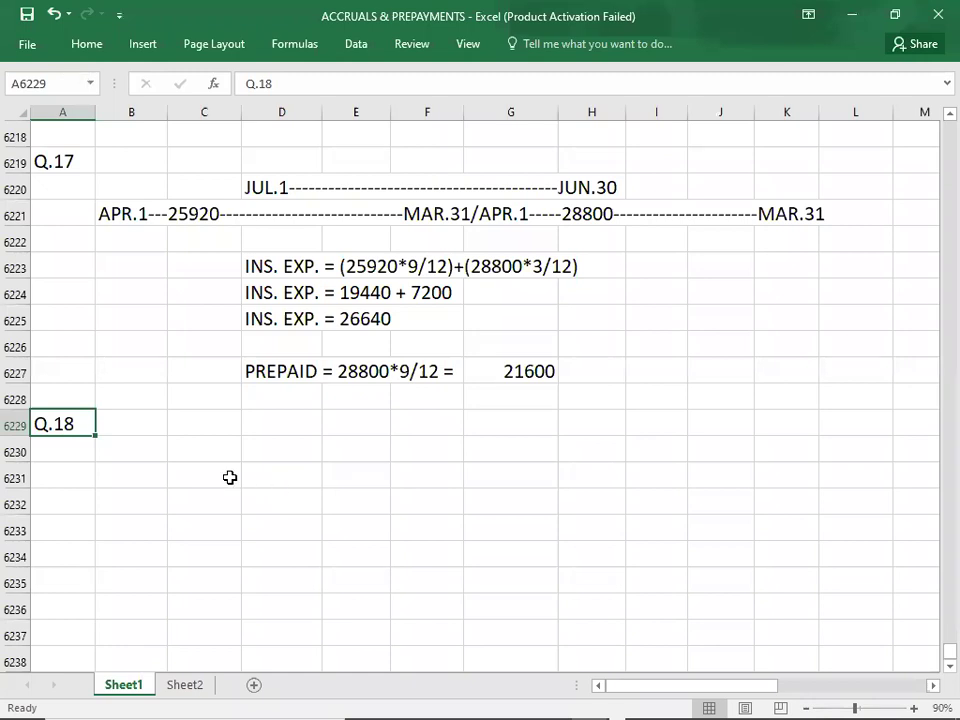
{"action": "key", "text": "Down"}
{"action": "key", "text": "Down"}
{"action": "key", "text": "Down"}
{"action": "key", "text": "Down"}
{"action": "key", "text": "Down"}
{"action": "key", "text": "Down"}
{"action": "key", "text": "Down"}
{"action": "key", "text": "Down"}
{"action": "key", "text": "Down"}
{"action": "key", "text": "Down"}
{"action": "key", "text": "Down"}
{"action": "key", "text": "Down"}
{"action": "key", "text": "Down"}
{"action": "key", "text": "Down"}
{"action": "key", "text": "Down"}
{"action": "key", "text": "Down"}
{"action": "key", "text": "Down"}
{"action": "key", "text": "Down"}
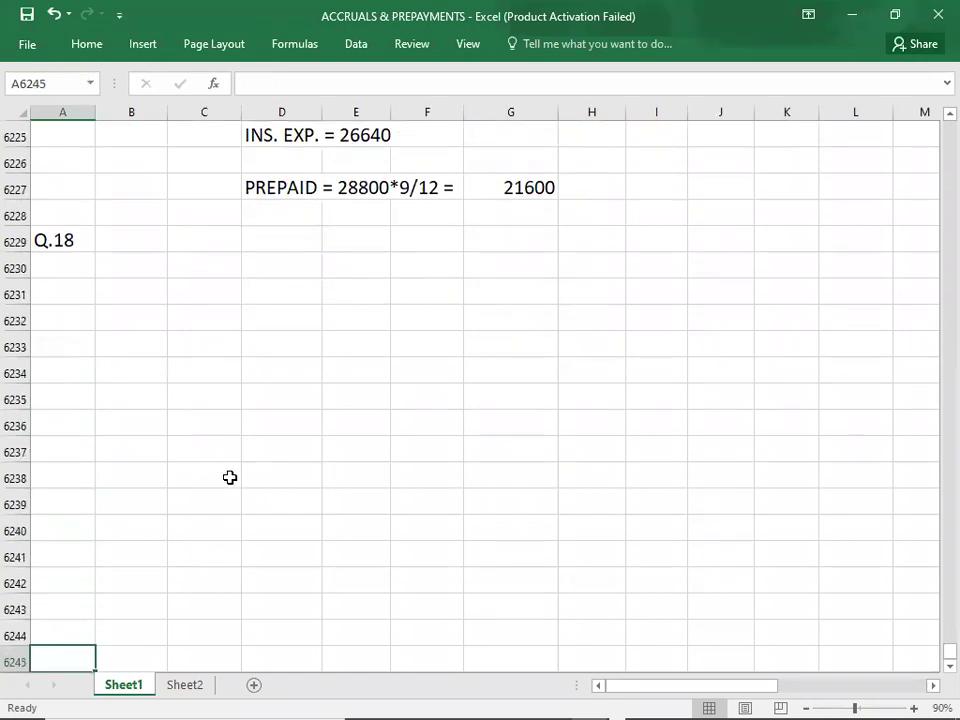
{"action": "key", "text": "Down"}
{"action": "key", "text": "alt+Tab"}
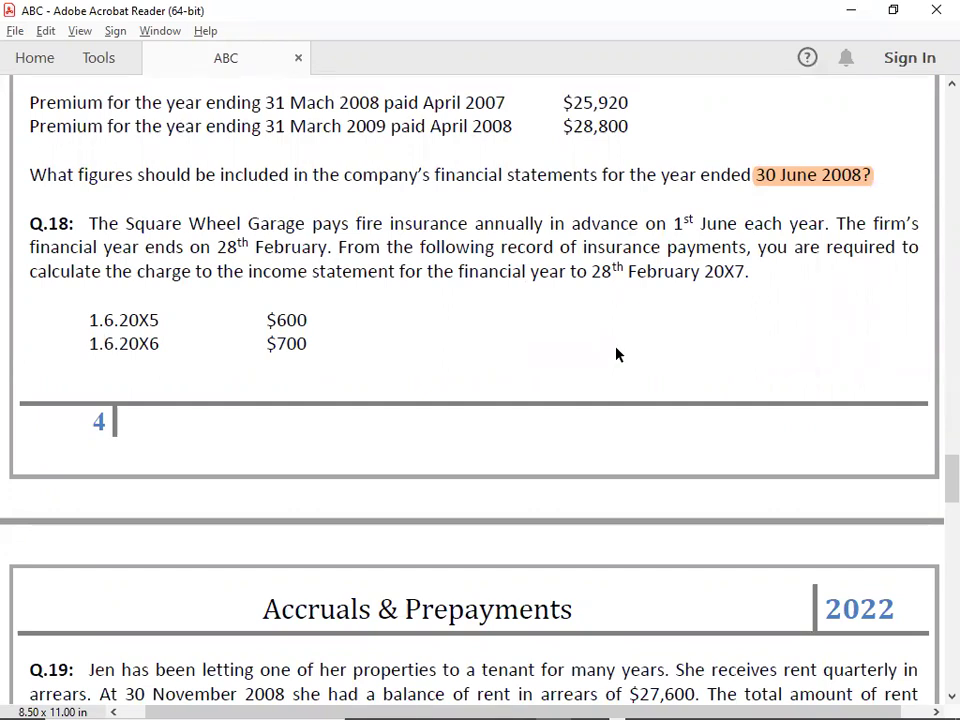
{"action": "left_click_drag", "start_coordinate": [588, 273], "coordinate": [707, 289]}
{"action": "left_click", "coordinate": [718, 238]}
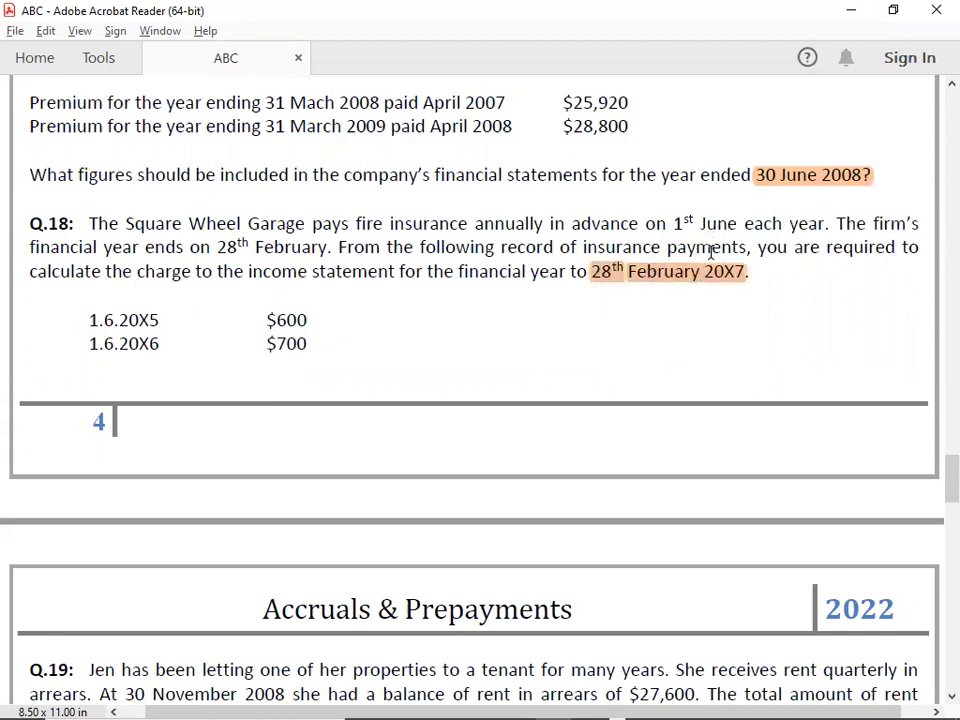
Step: Switch to Excel and enter Q.18's financial year timeline in D6230, running from MAR.1 through a dashed line to FEB.28
{"action": "key", "text": "alt+Tab"}
{"action": "key", "text": "alt+Tab"}
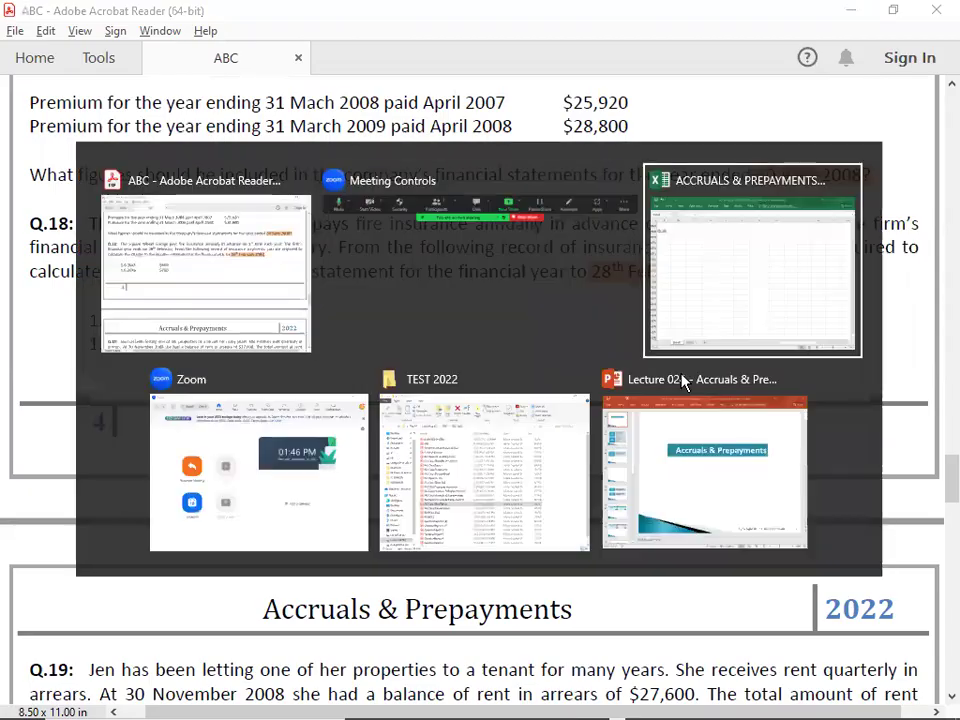
{"action": "key", "text": "Right"}
{"action": "key", "text": "Right"}
{"action": "key", "text": "Up"}
{"action": "key", "text": "Up"}
{"action": "key", "text": "Up"}
{"action": "key", "text": "Up"}
{"action": "key", "text": "Up"}
{"action": "key", "text": "Up"}
{"action": "key", "text": "Up"}
{"action": "key", "text": "Up"}
{"action": "key", "text": "Up"}
{"action": "key", "text": "Up"}
{"action": "key", "text": "Up"}
{"action": "key", "text": "Up"}
{"action": "key", "text": "Up"}
{"action": "key", "text": "Up"}
{"action": "key", "text": "Up"}
{"action": "key", "text": "Up"}
{"action": "key", "text": "Up"}
{"action": "key", "text": "Up"}
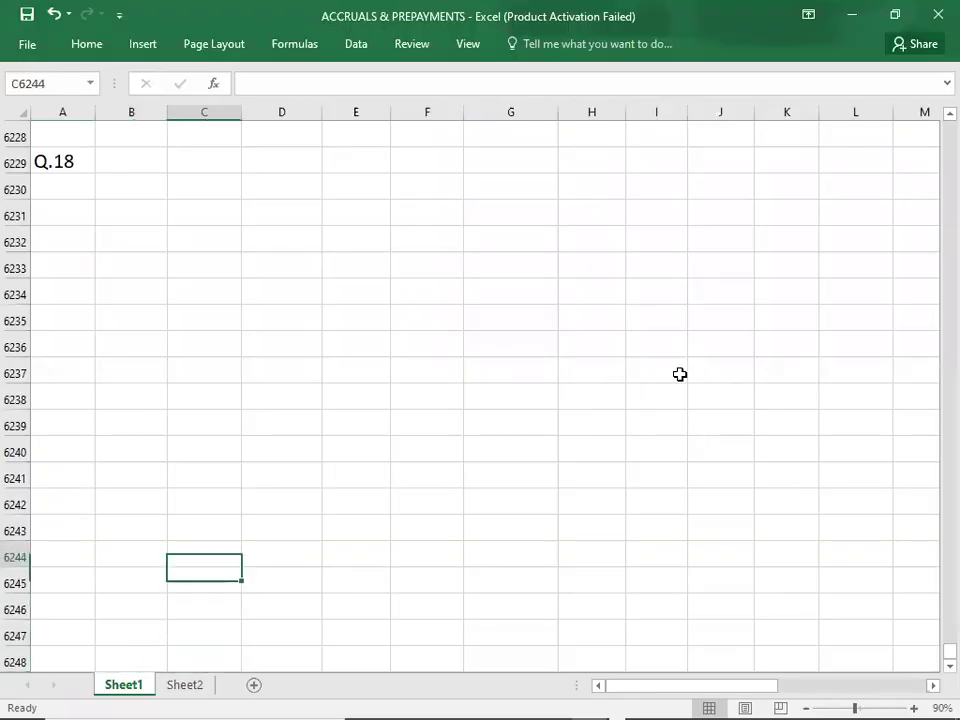
{"action": "key", "text": "Right"}
{"action": "type", "text": "MAR"}
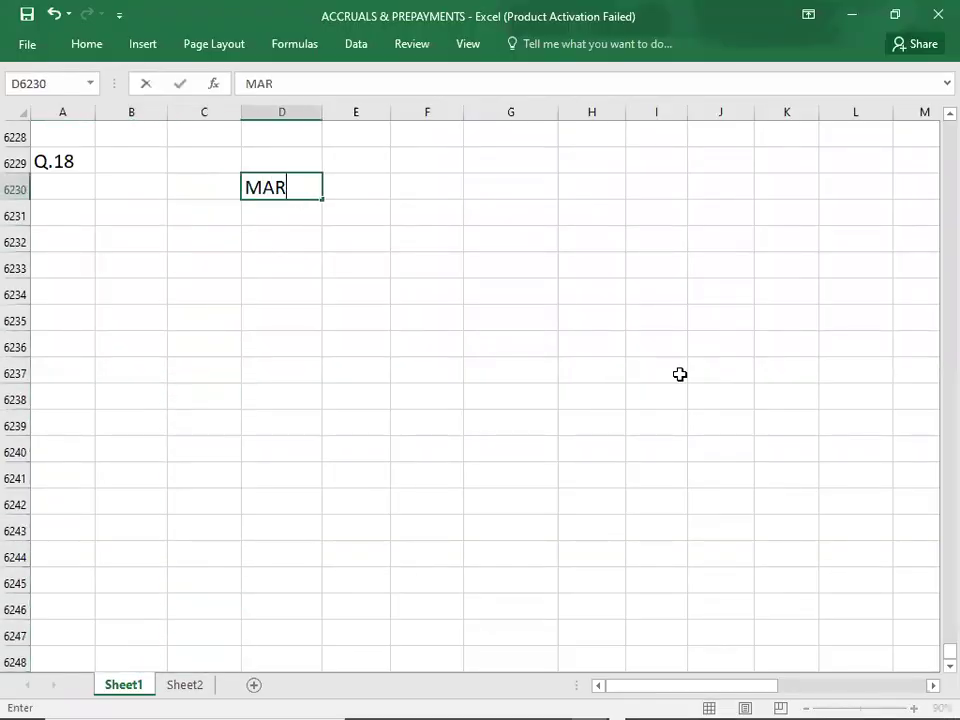
{"action": "type", "text": ".1---------------------"}
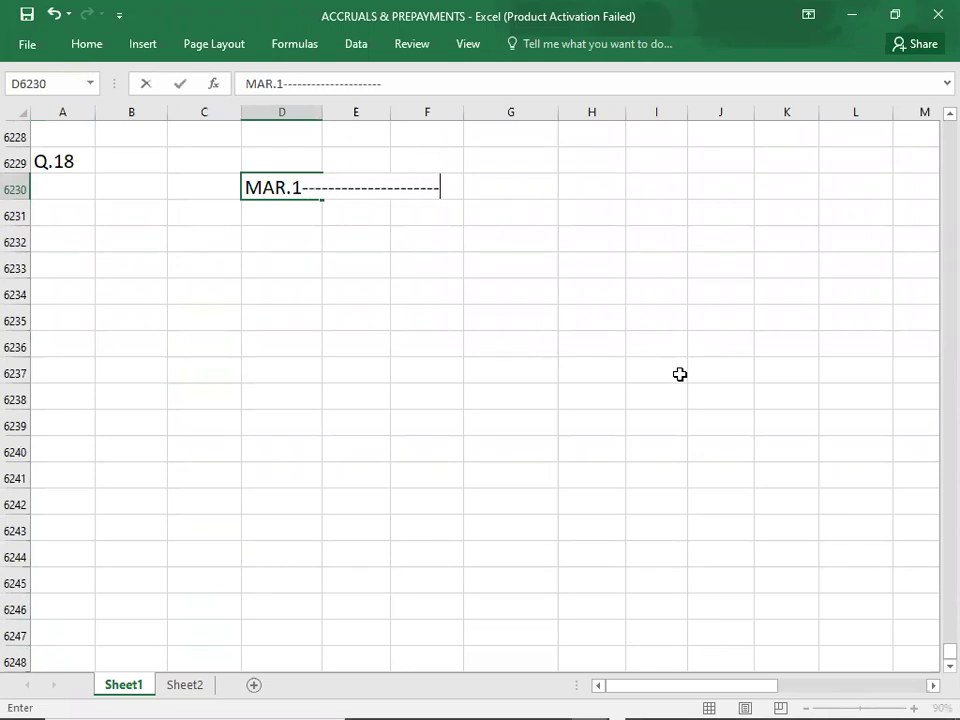
{"action": "type", "text": "----------------------F"}
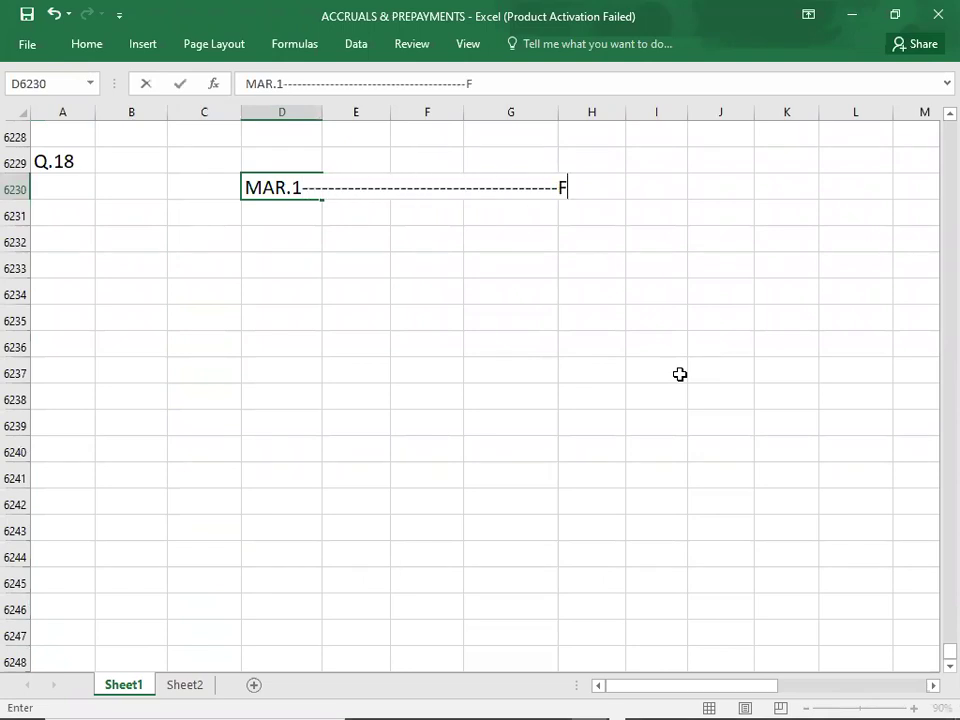
{"action": "type", "text": "EB.28"}
{"action": "key", "text": "Return"}
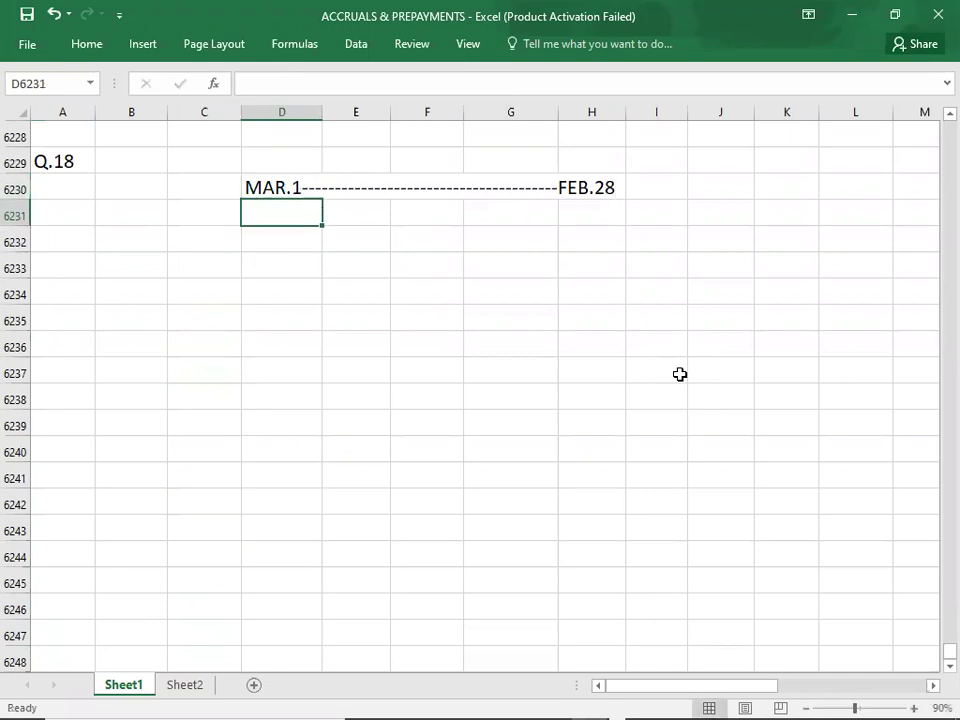
Step: Recheck the payments in the PDF and enter the dashed premium timeline in B6231: JUN.1, 600, MAY.31/JUN.1, 700, MAY.31
{"action": "key", "text": "Left"}
{"action": "key", "text": "Left"}
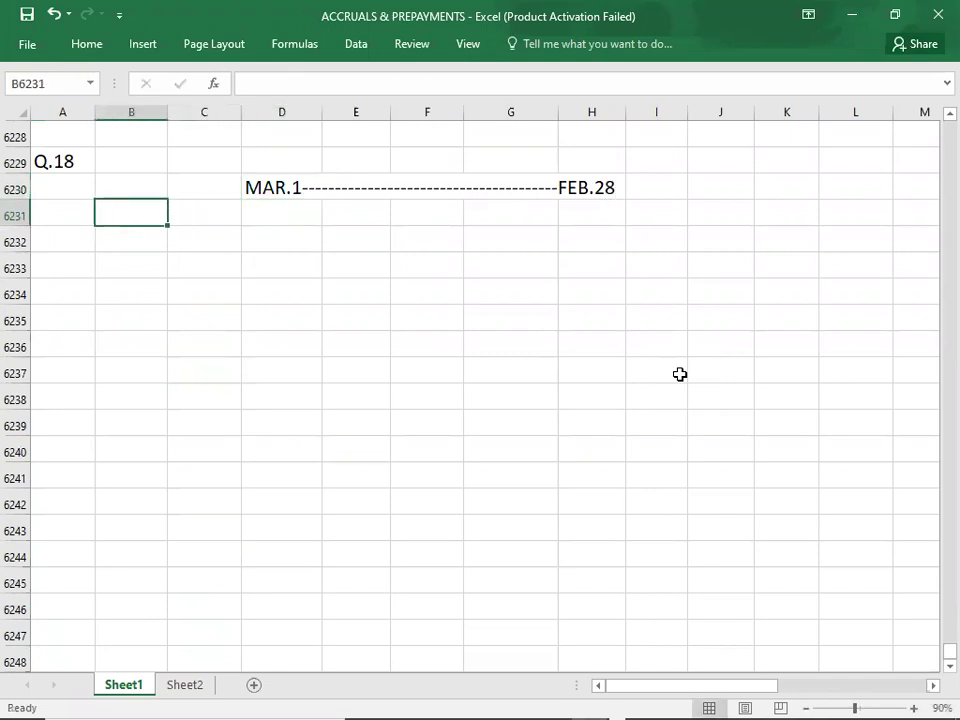
{"action": "key", "text": "alt+Tab"}
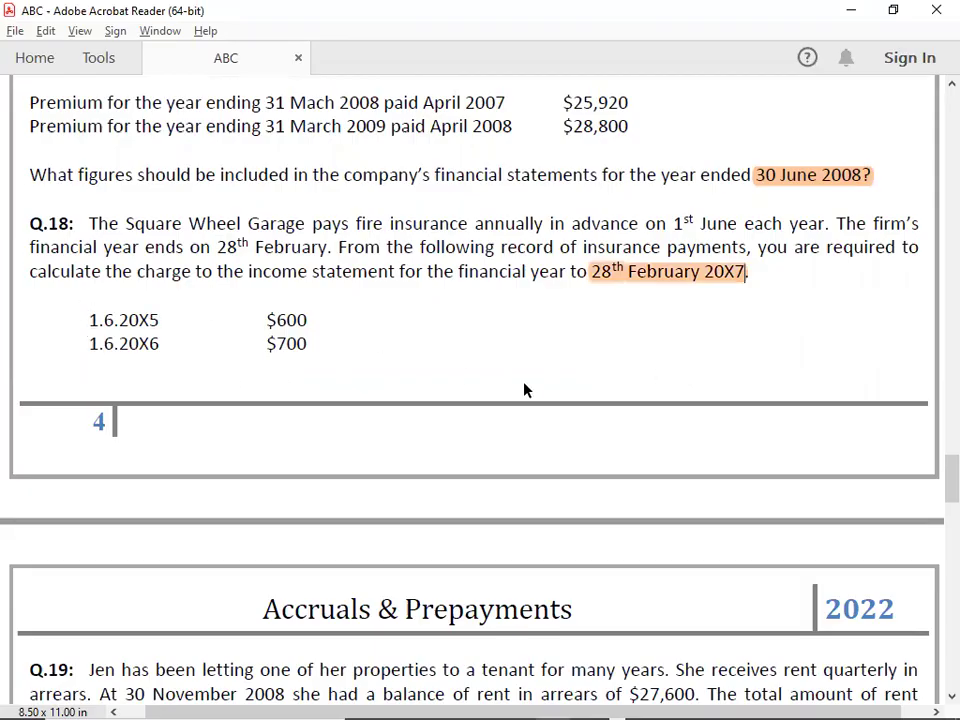
{"action": "key", "text": "alt+Tab"}
{"action": "type", "text": "JUN"}
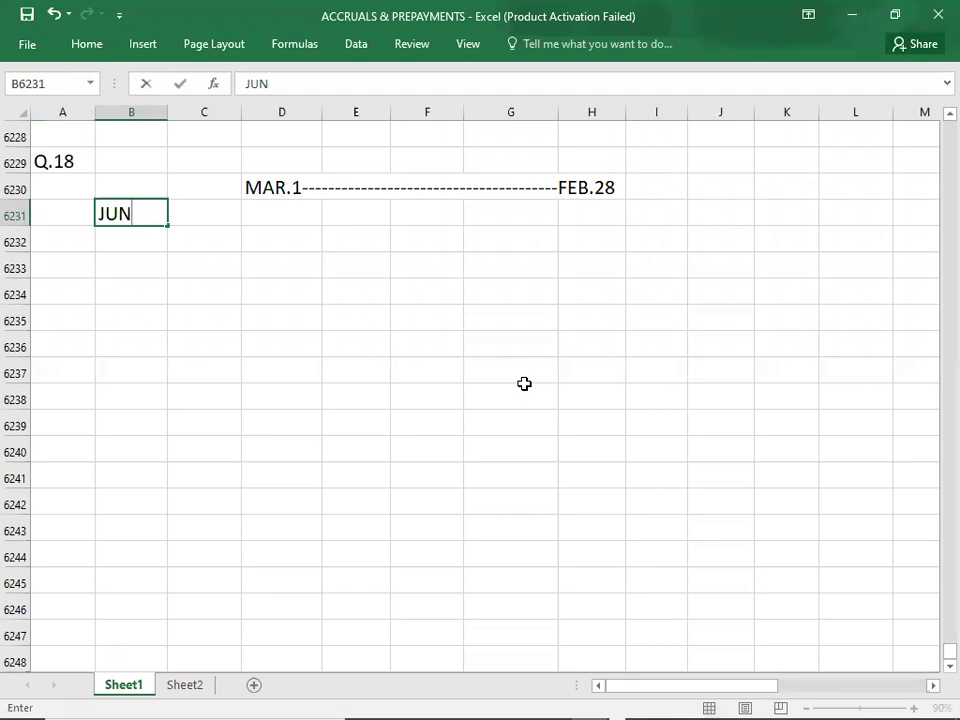
{"action": "type", "text": ".1----600"}
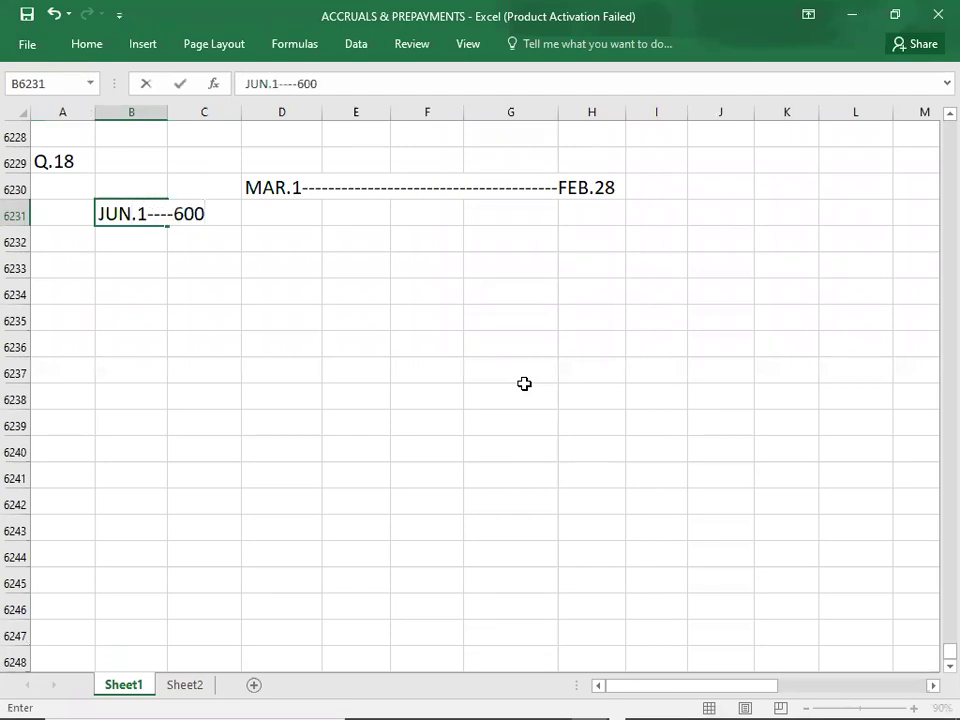
{"action": "type", "text": "------------------------"}
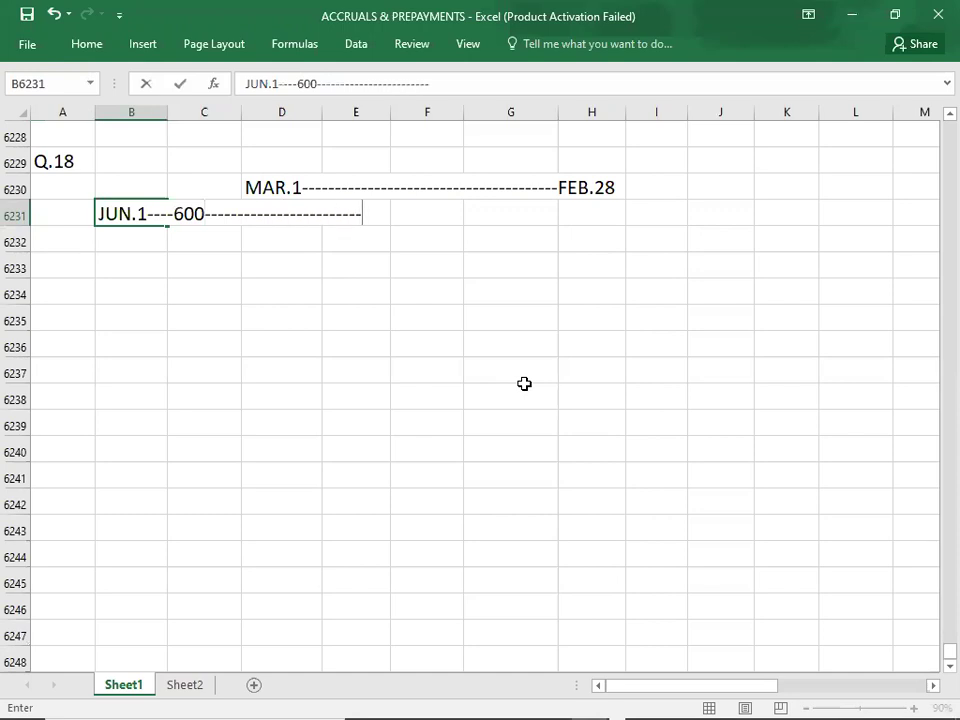
{"action": "type", "text": "---MAY.31"}
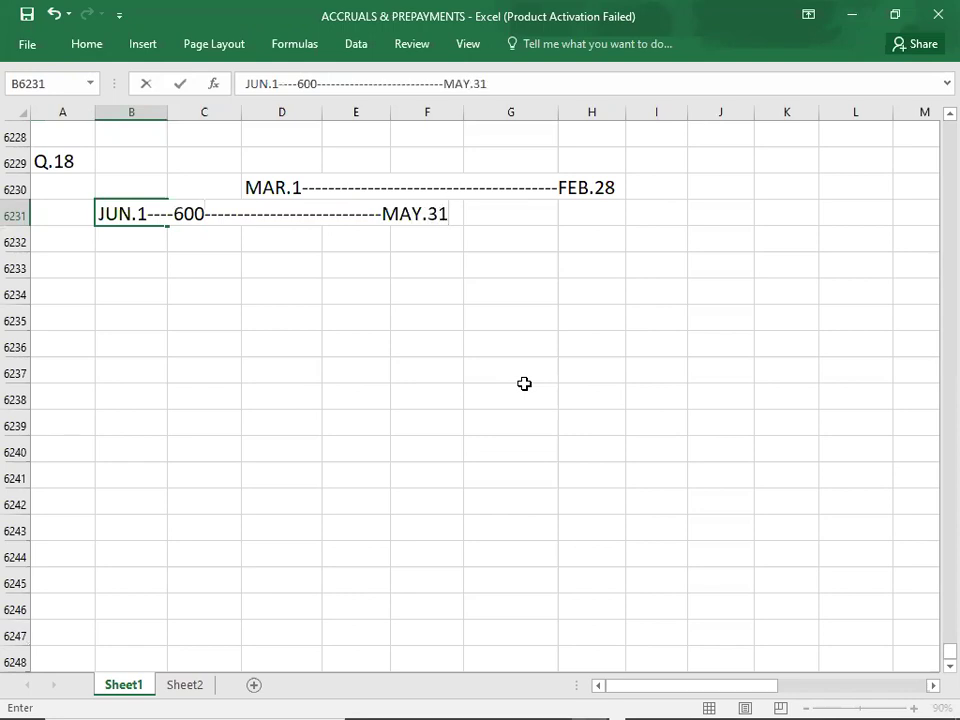
{"action": "type", "text": "/JUN."}
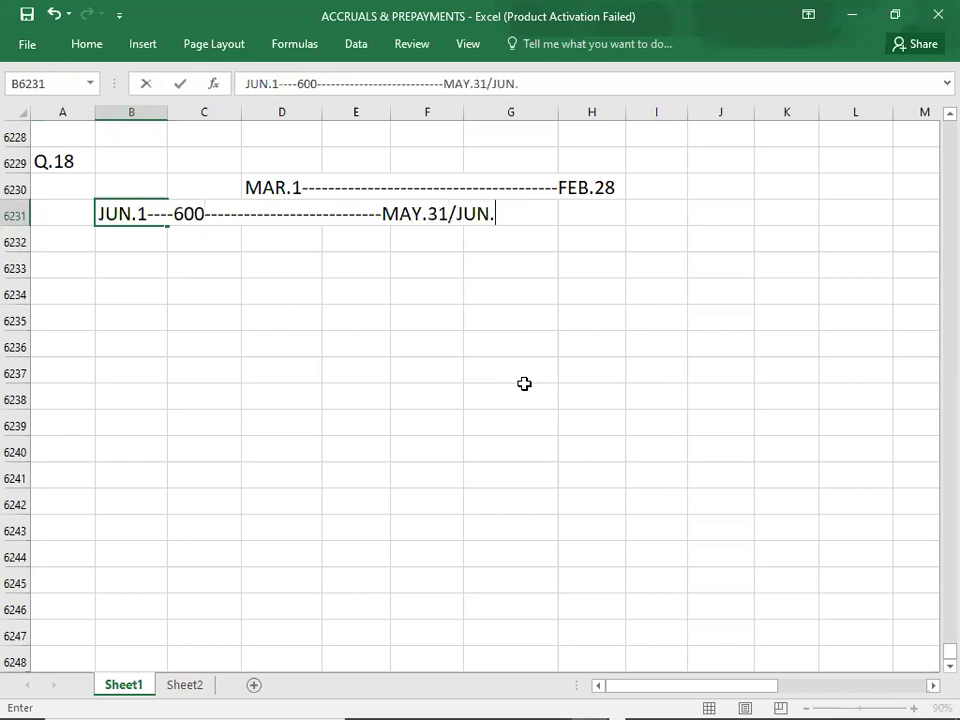
{"action": "type", "text": "1----700----------------------------"}
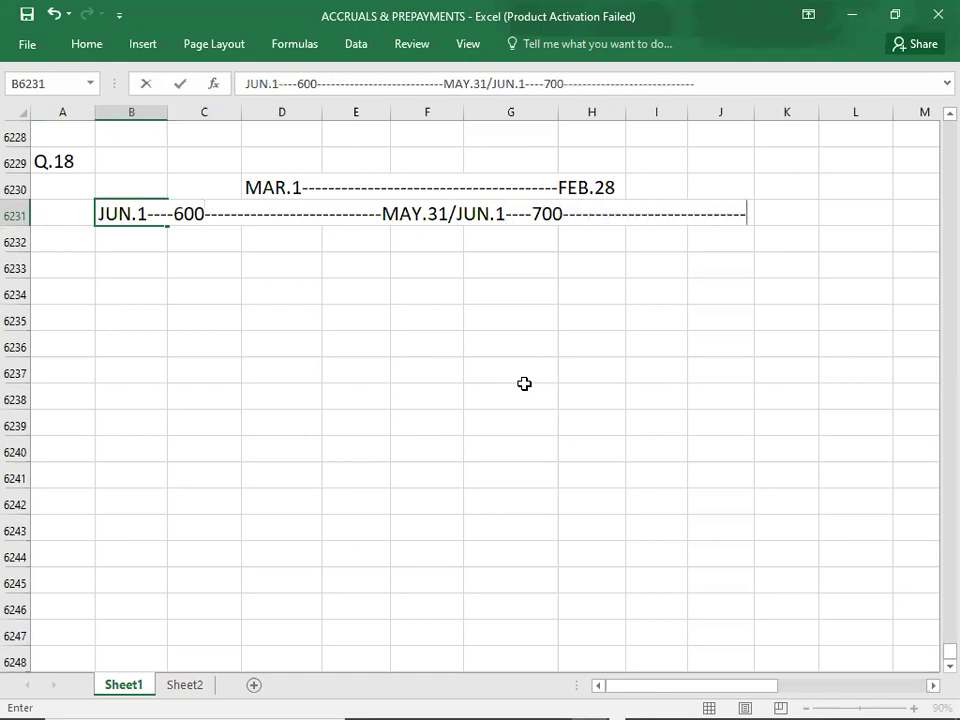
{"action": "type", "text": "MAY.31"}
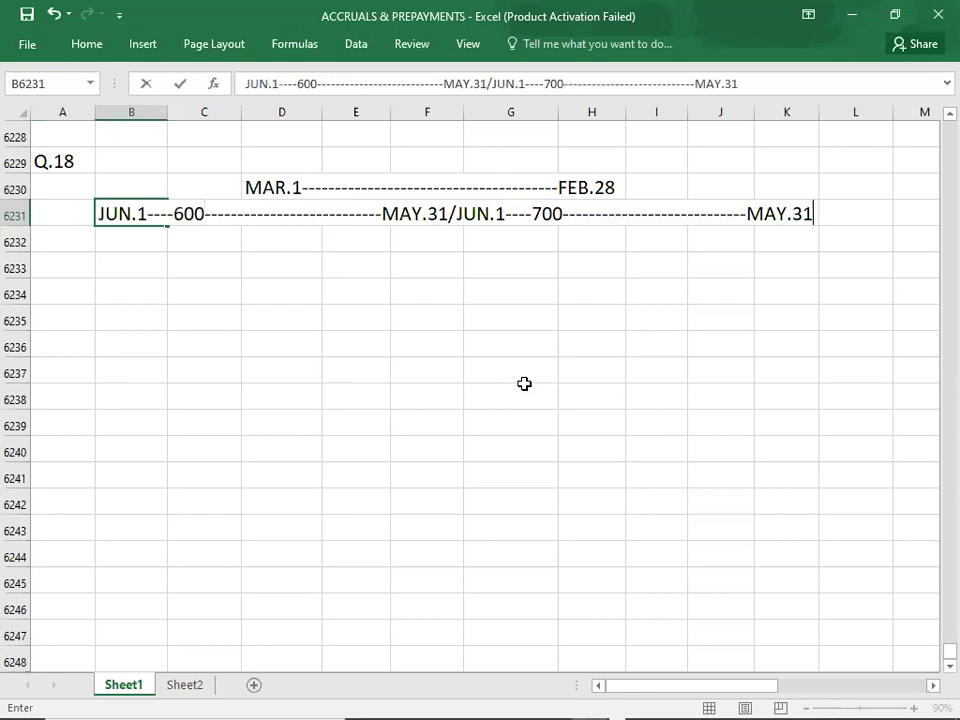
{"action": "key", "text": "Return"}
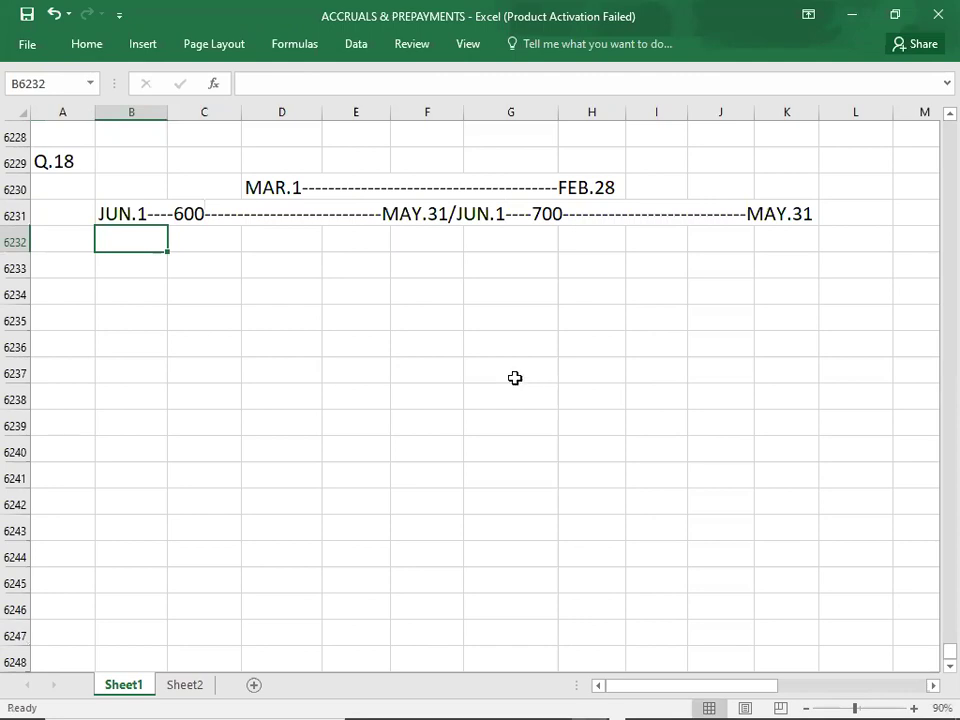
Step: Select the timeline cells D6230 to F6232 to examine the part of the first premium falling after MAR.1
{"action": "left_click", "coordinate": [279, 188]}
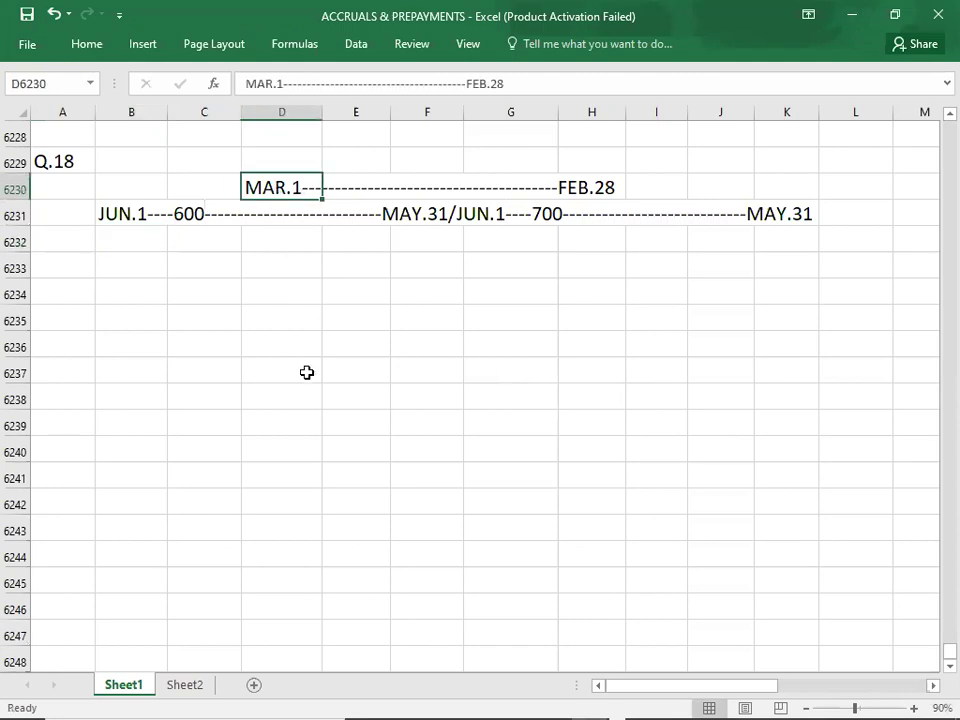
{"action": "key", "text": "shift+Down"}
{"action": "key", "text": "shift+Down"}
{"action": "key", "text": "shift+Right"}
{"action": "key", "text": "shift+Right"}
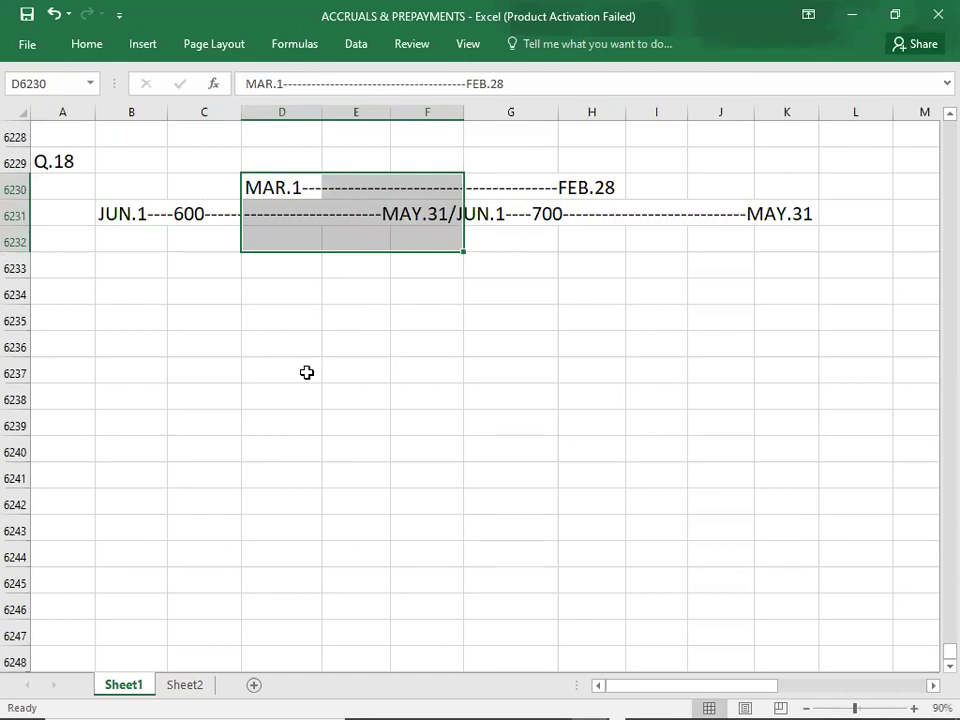
Step: Recheck Q.18 in the PDF and enter the working INS. EXP. = (600*3/12)+(700*9/2) in Excel cell D6233
{"action": "key", "text": "Down"}
{"action": "key", "text": "Down"}
{"action": "key", "text": "Down"}
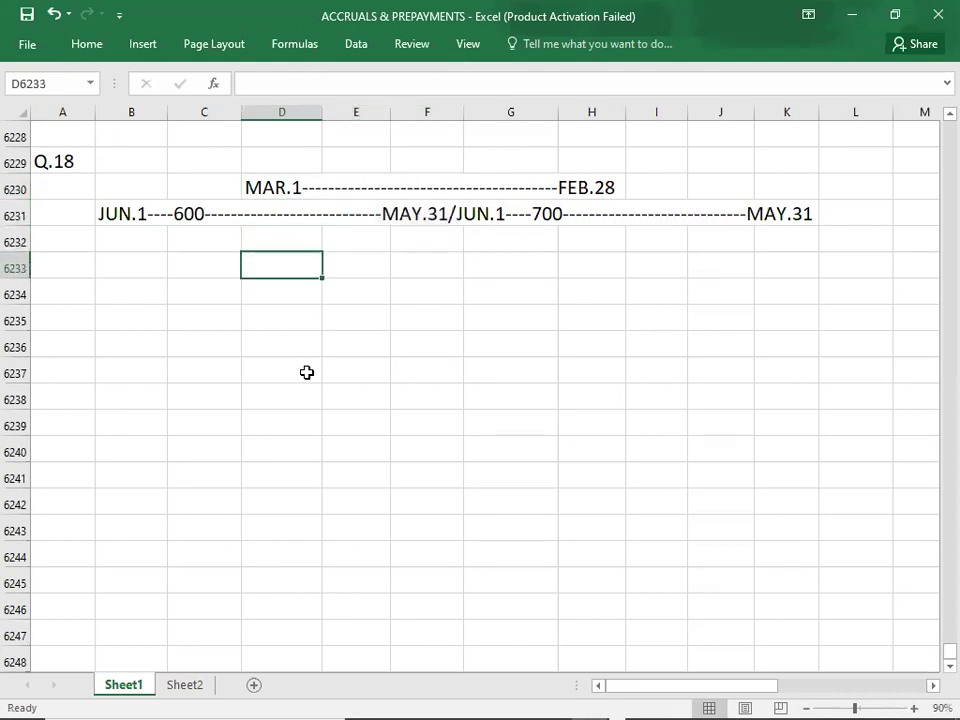
{"action": "key", "text": "alt+Tab"}
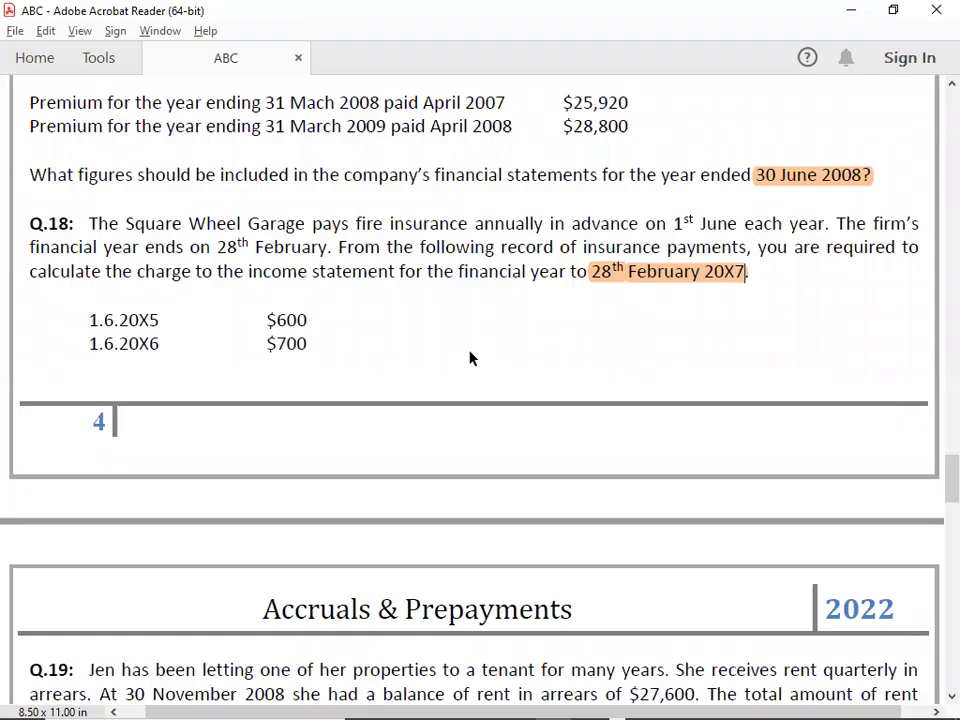
{"action": "key", "text": "alt+Tab"}
{"action": "type", "text": "INS. EXP. = (600*3/12)+("}
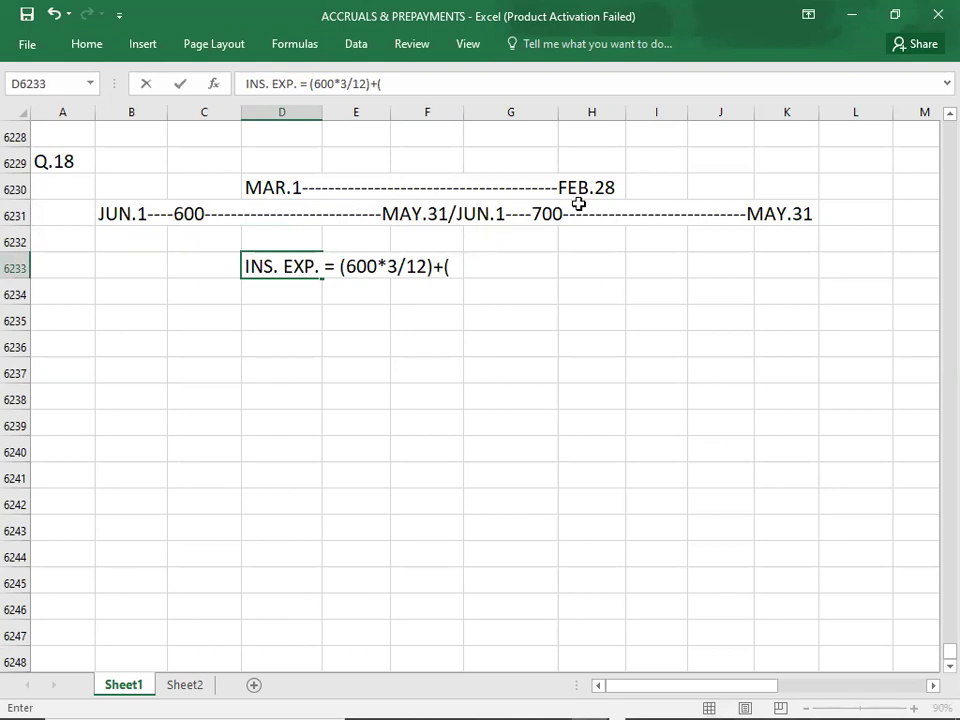
{"action": "type", "text": "700*9/2)"}
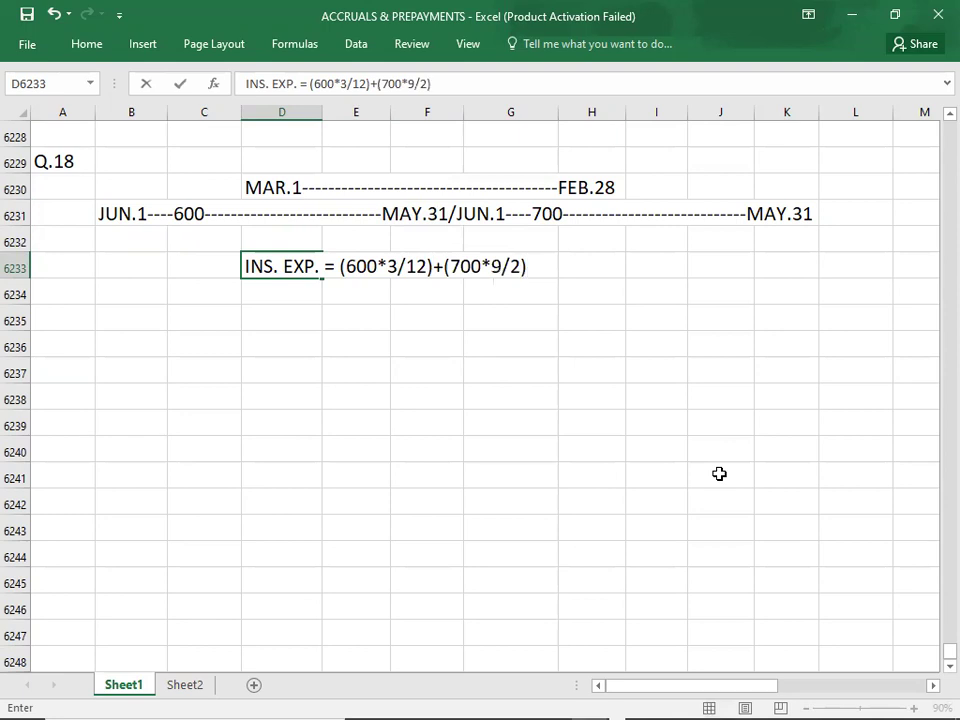
{"action": "key", "text": "Return"}
Step: Enter the second working line INS. EXP. = 150+525 in D6234, replacing the autocompleted calculation
{"action": "type", "text": "INS. EXP."}
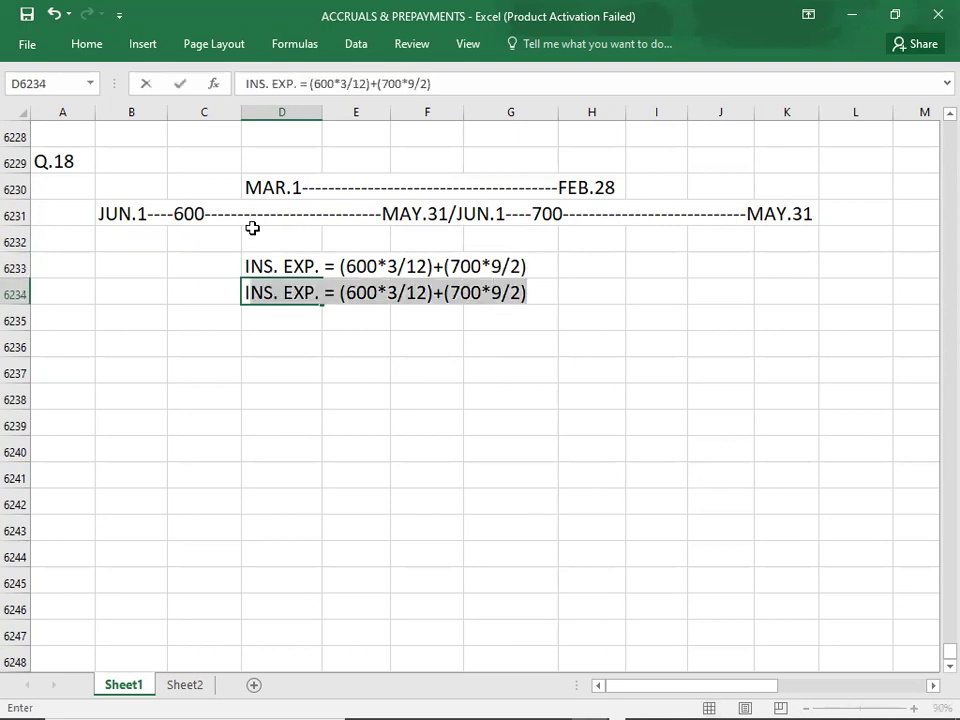
{"action": "left_click", "coordinate": [338, 292]}
{"action": "key", "text": "Delete"}
{"action": "key", "text": "Delete"}
{"action": "key", "text": "Delete"}
{"action": "key", "text": "Delete"}
{"action": "key", "text": "Delete"}
{"action": "key", "text": "Delete"}
{"action": "key", "text": "Delete"}
{"action": "key", "text": "Delete"}
{"action": "key", "text": "Delete"}
{"action": "key", "text": "Delete"}
{"action": "key", "text": "Delete"}
{"action": "key", "text": "Delete"}
{"action": "key", "text": "Delete"}
{"action": "key", "text": "Delete"}
{"action": "key", "text": "Delete"}
{"action": "key", "text": "Delete"}
{"action": "key", "text": "Delete"}
{"action": "key", "text": "Delete"}
{"action": "key", "text": "Delete"}
{"action": "key", "text": "Delete"}
{"action": "type", "text": "150+525"}
{"action": "key", "text": "Return"}
Step: Enter the insurance expense result INS. EXP. = 675 in D6235, correcting the label while entering it
{"action": "type", "text": "INS ="}
{"action": "key", "text": "BackSpace"}
{"action": "key", "text": "BackSpace"}
{"action": "type", "text": ". EXP. = "}
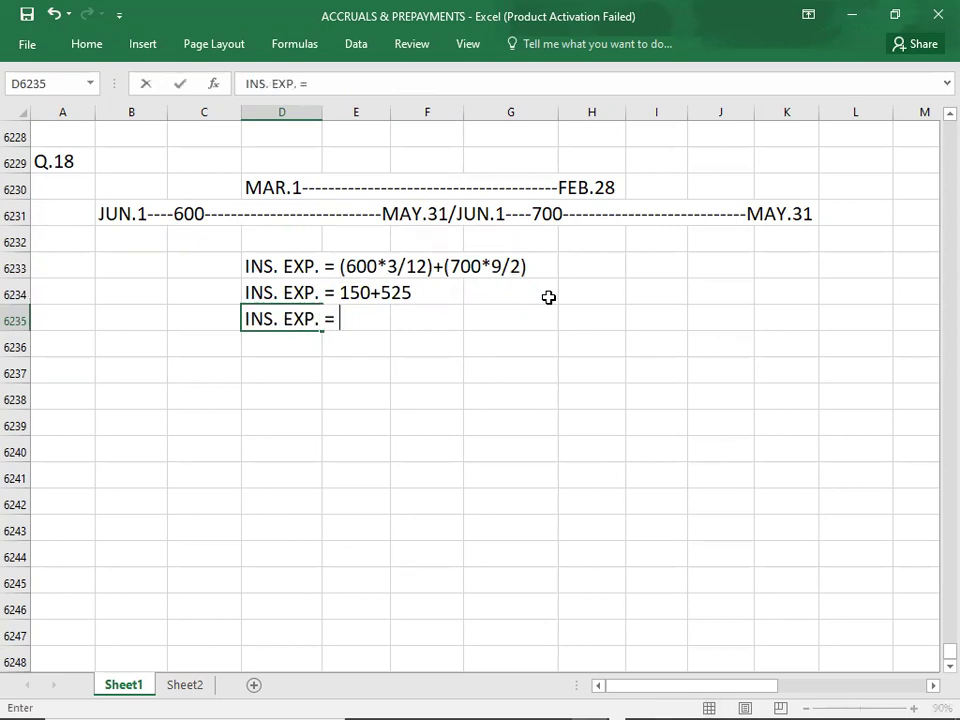
{"action": "type", "text": "675"}
{"action": "key", "text": "Return"}
{"action": "key", "text": "Return"}
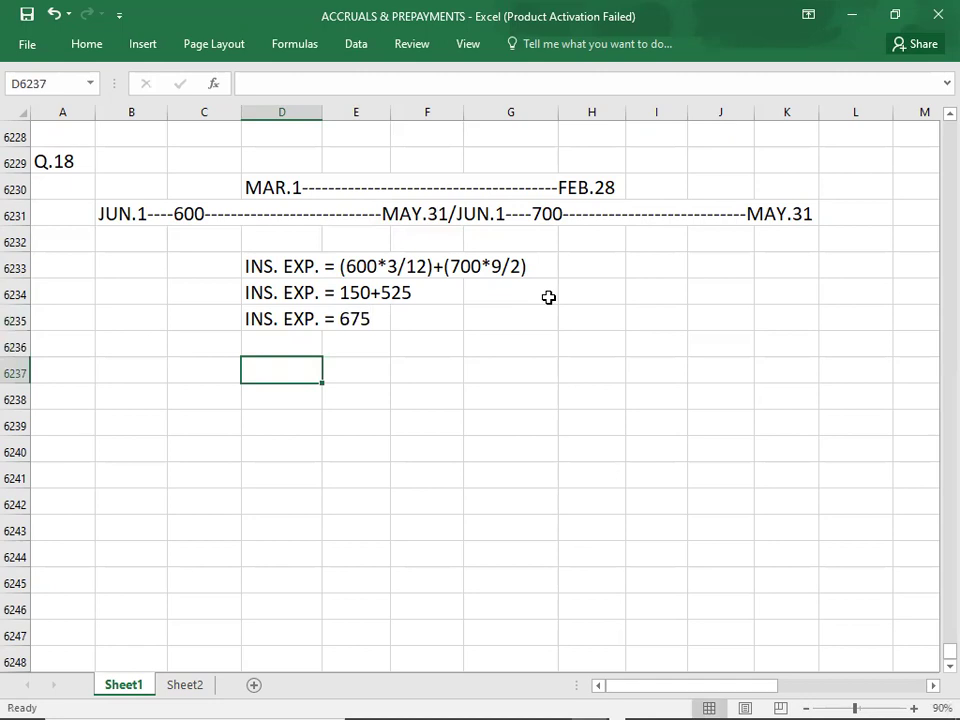
Step: Enter the label PREPAID = in D6237 and select timeline cells I6230 to K6232 to examine the part of the second premium after FEB.28
{"action": "type", "text": "PREPAID ="}
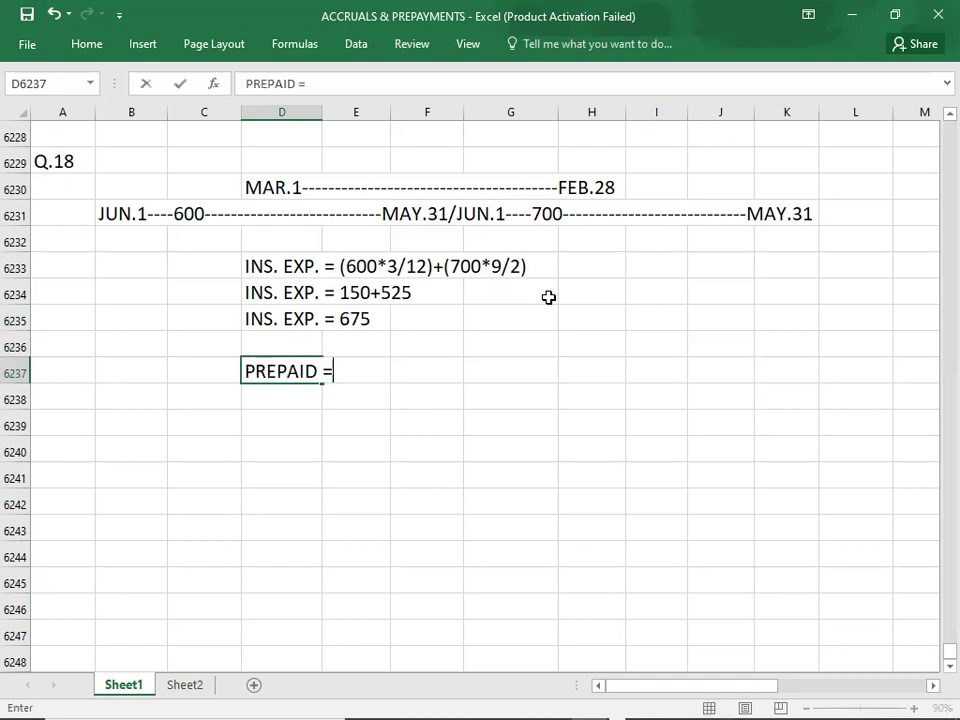
{"action": "left_click", "coordinate": [634, 185]}
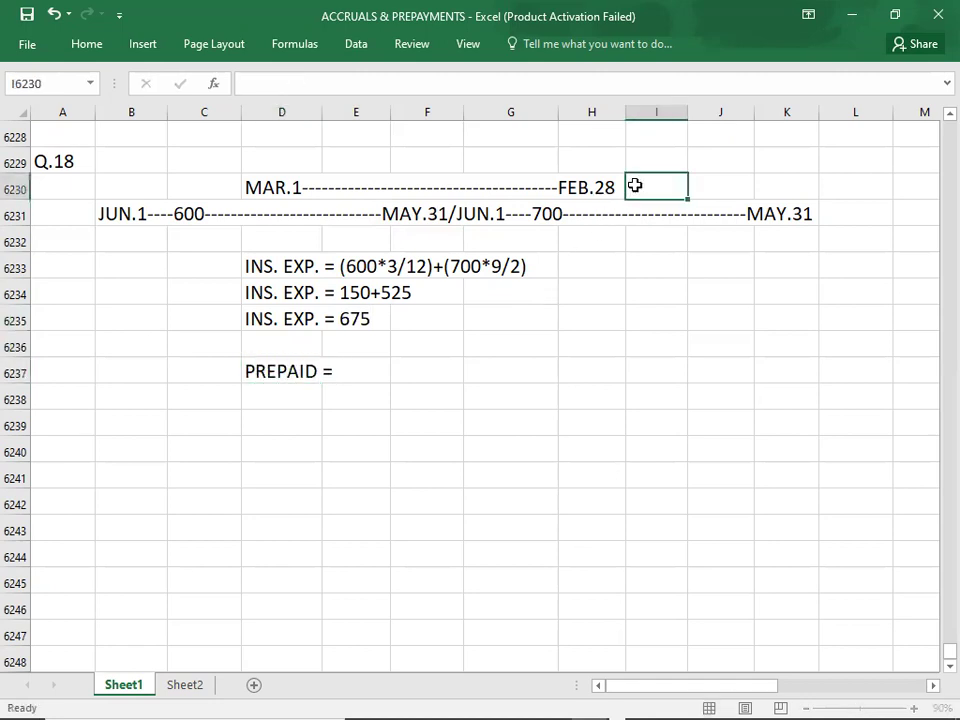
{"action": "key", "text": "shift+Down"}
{"action": "key", "text": "shift+Down"}
{"action": "key", "text": "shift+Right"}
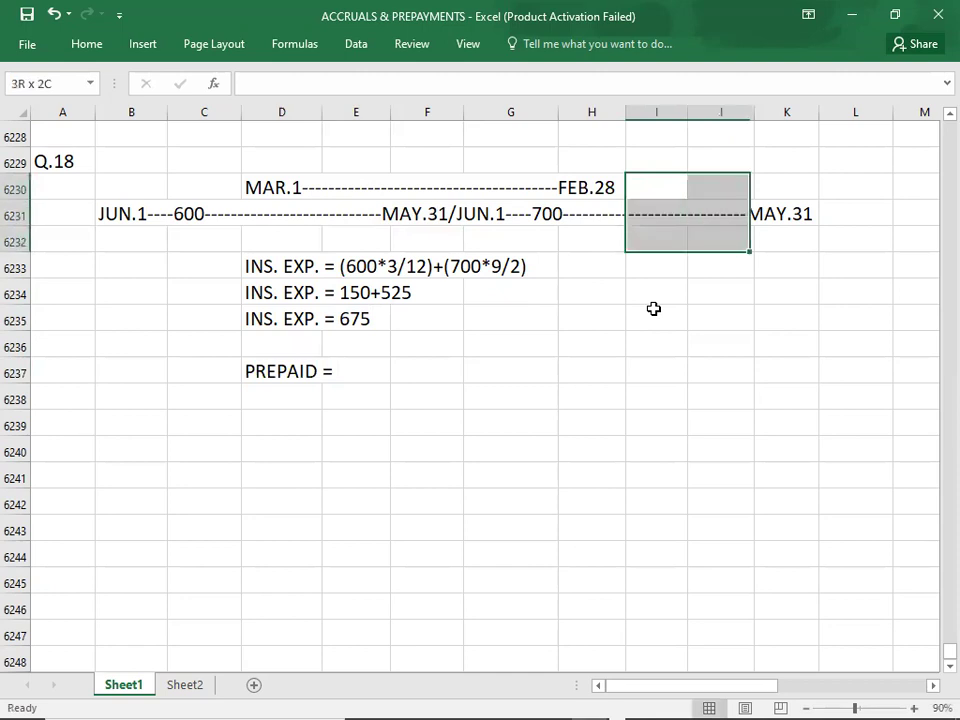
{"action": "key", "text": "shift+Right"}
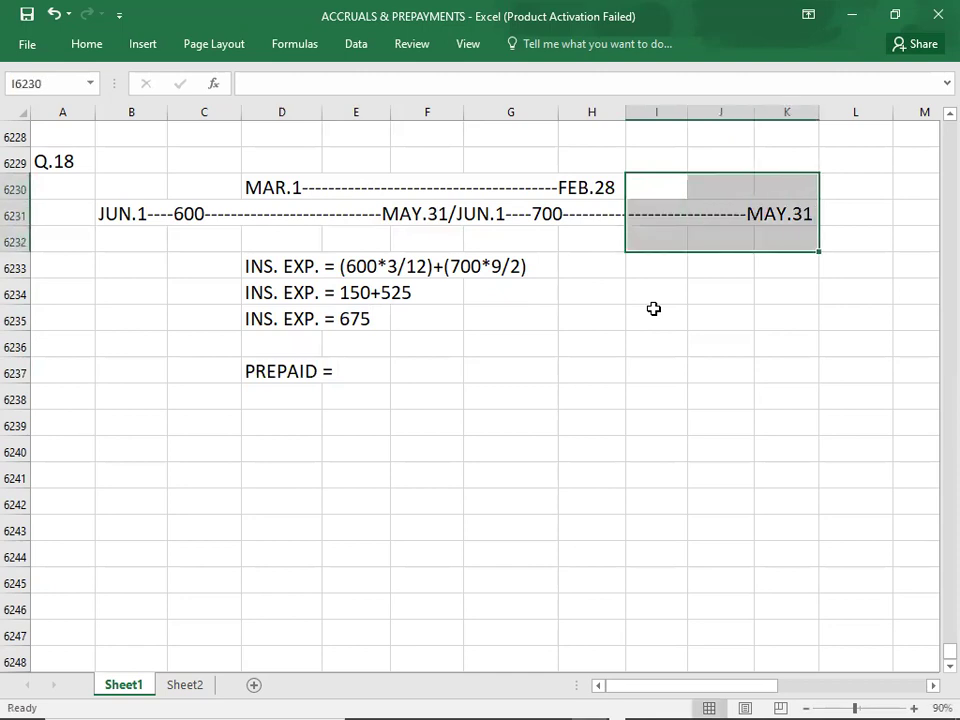
Step: Complete the prepaid insurance line in D6237 so that it reads PREPAID = 700*3/12 = 175
{"action": "double_click", "coordinate": [279, 370]}
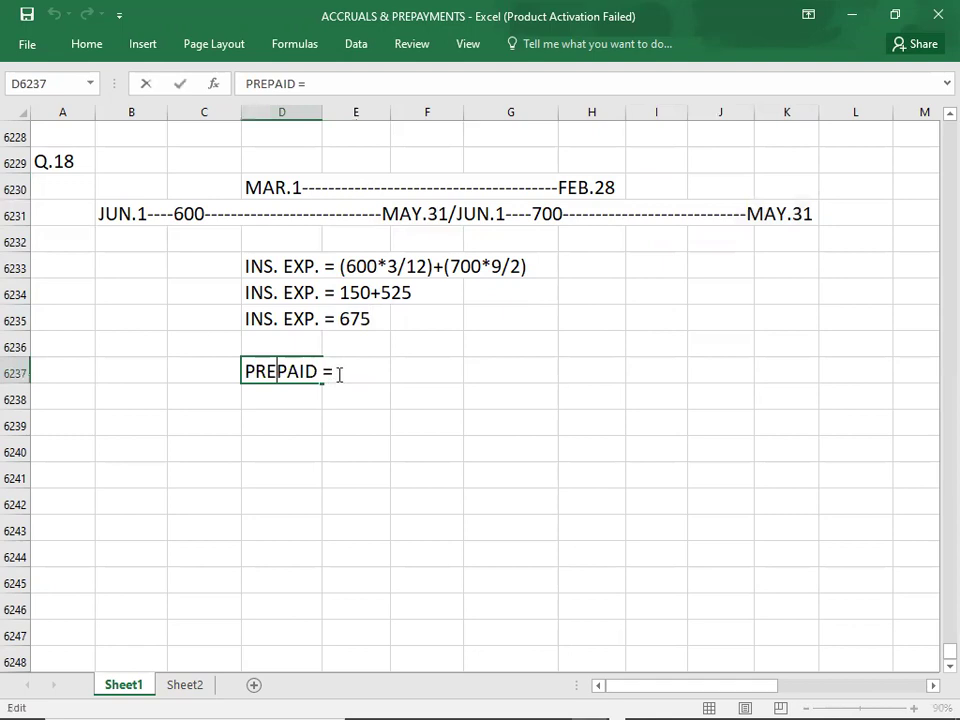
{"action": "type", "text": "700*3/12 = "}
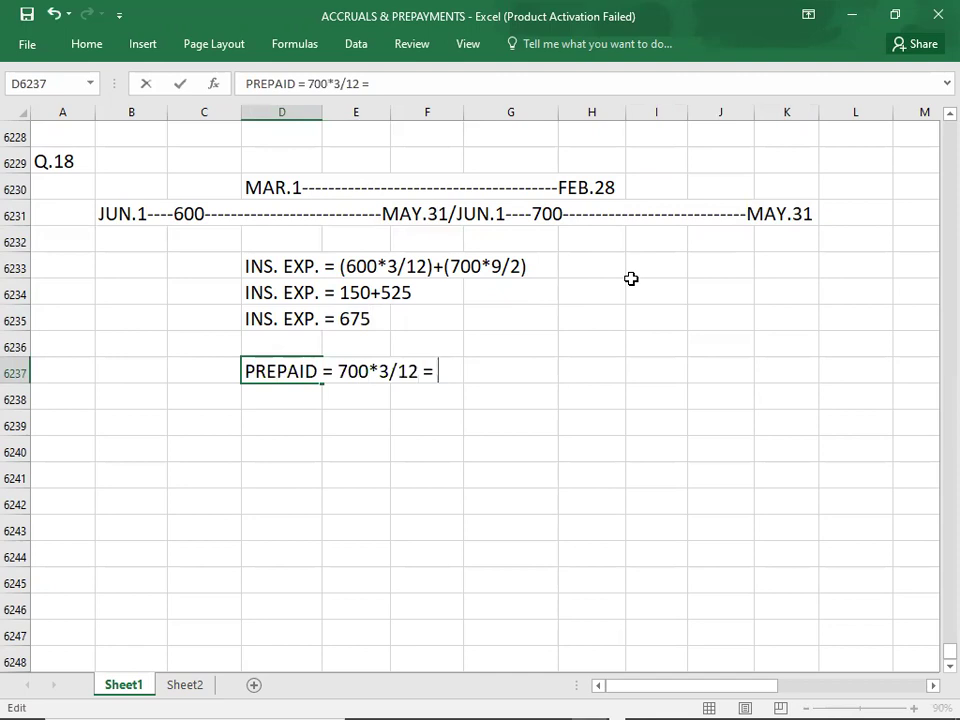
{"action": "type", "text": "175"}
{"action": "key", "text": "Return"}
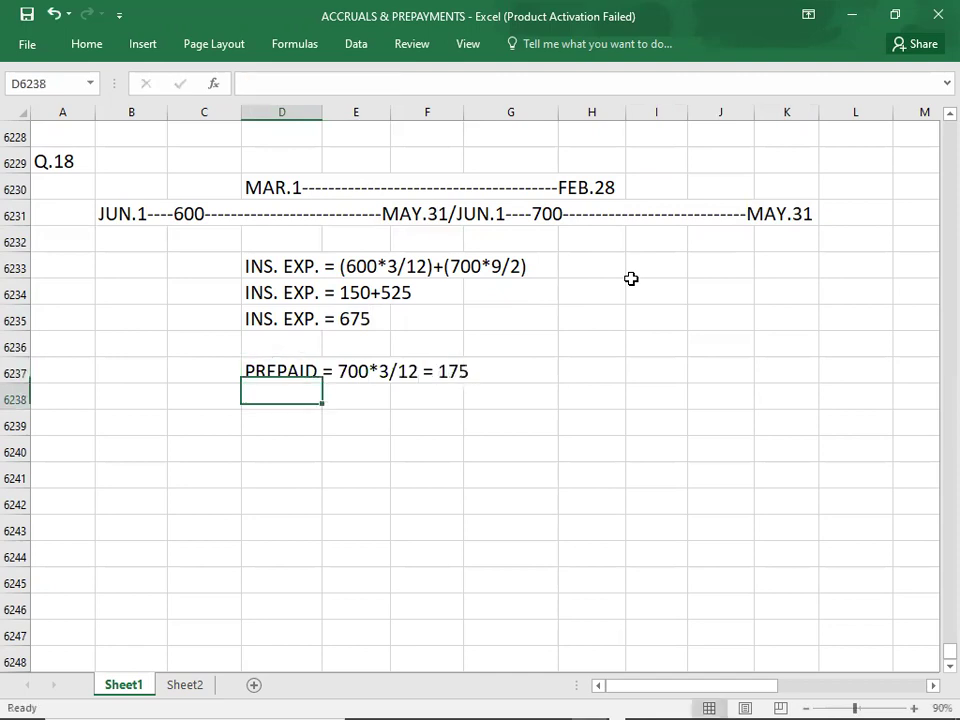
{"action": "key", "text": "Return"}
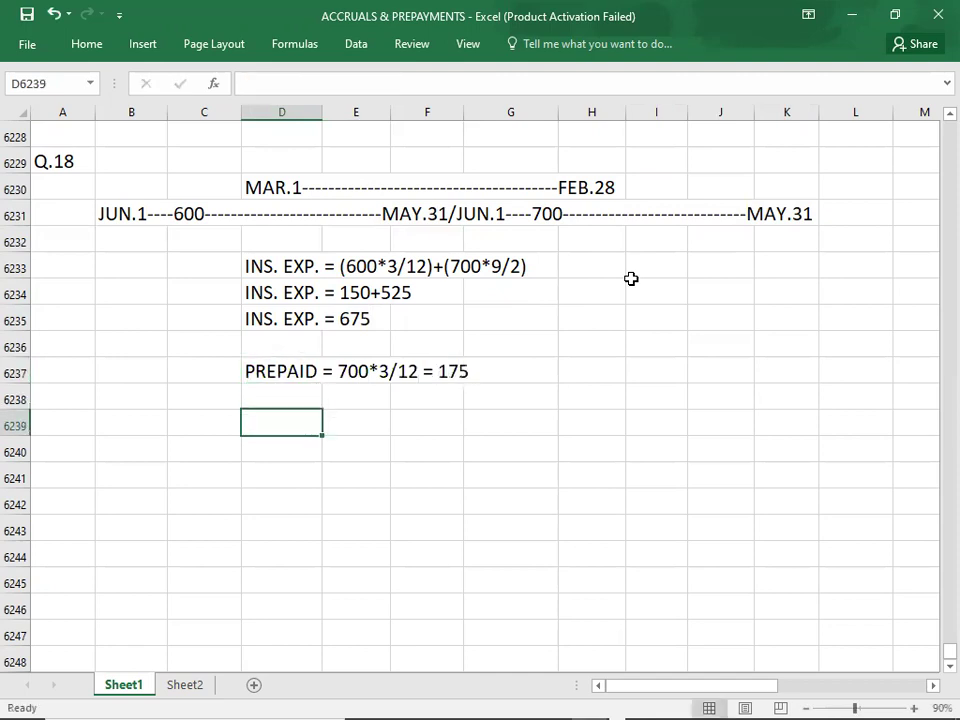